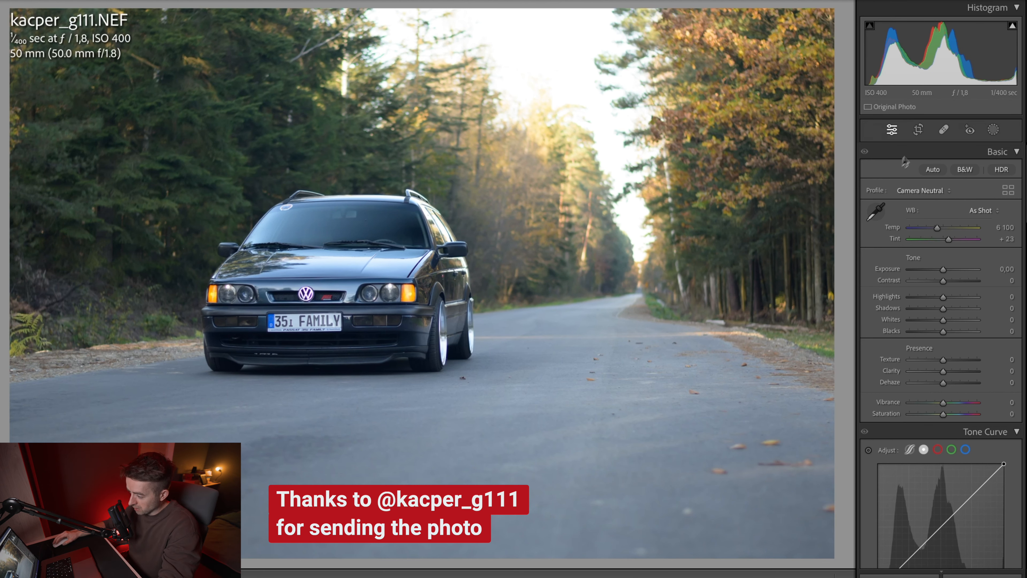
# Step: Crop the photo slightly tighter from its lower edge and reposition the frame around the car and road
pyautogui.click(919, 131)
pyautogui.moveTo(422, 556); pyautogui.dragTo(429, 538)
pyautogui.moveTo(467, 472)
pyautogui.mouseDown()
pyautogui.moveTo(448, 474)
pyautogui.moveTo(461, 486)
pyautogui.mouseUp()
pyautogui.press('Return')
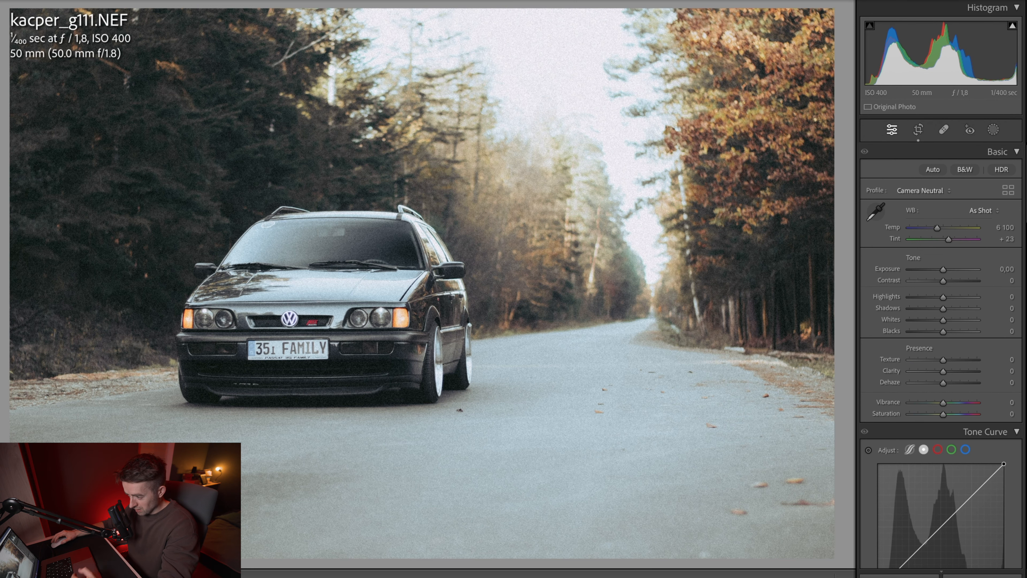
# Step: Refine the basic adjustments by setting Shadows to +55, Texture to +10 and Clarity to −20
pyautogui.moveTo(946, 285); pyautogui.dragTo(962, 323)
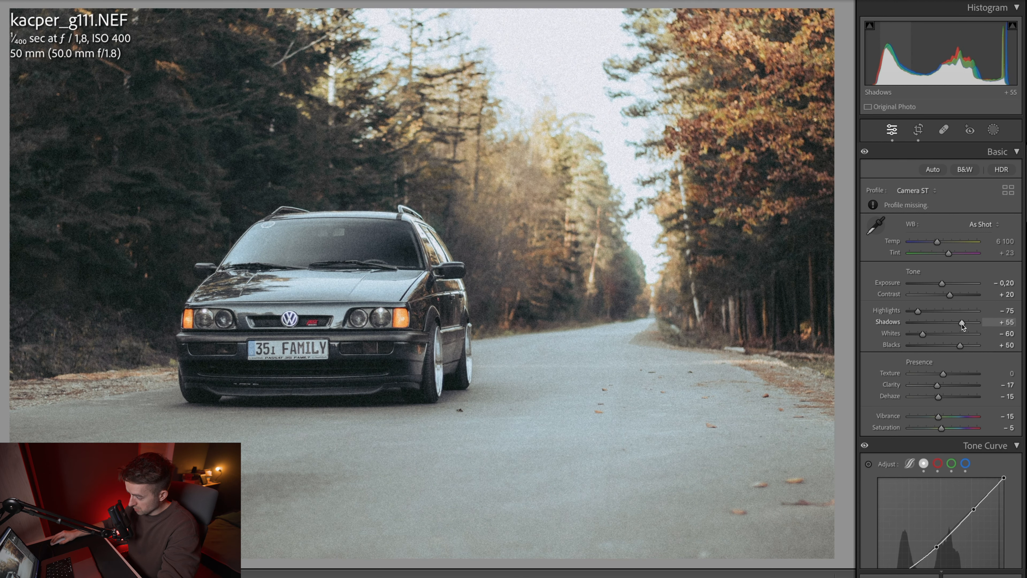
pyautogui.moveTo(943, 374); pyautogui.dragTo(937, 387)
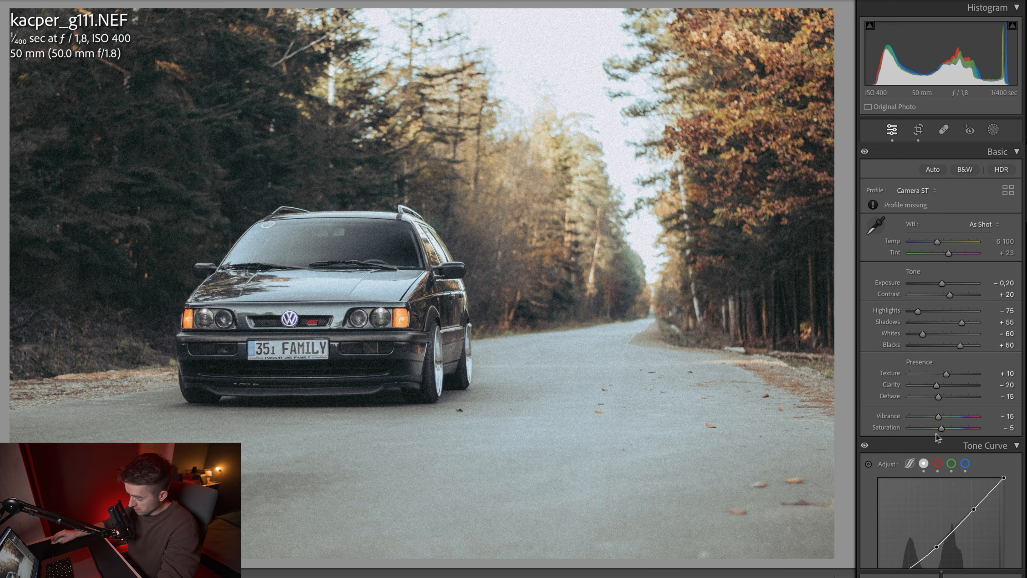
# Step: Set the yellow saturation to +14 and reset the aqua luminance in the HSL adjustments
pyautogui.scroll(-15, 938, 438)
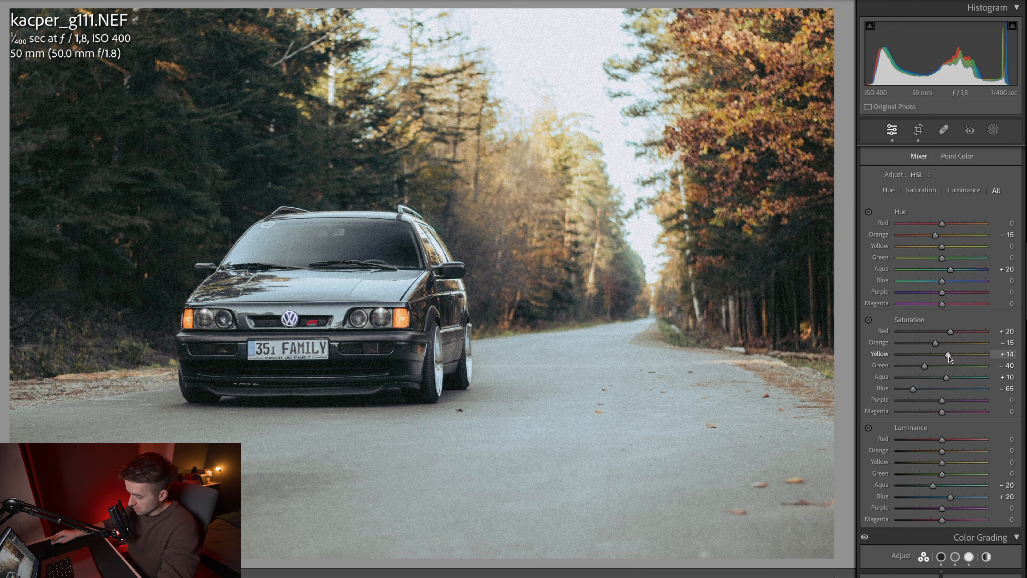
pyautogui.click(951, 342)
pyautogui.doubleClick(887, 487)
# Step: Mask the car as an object and set its Exposure to 0.08, Texture to about 7 and Dehaze to 5
pyautogui.scroll(-3, 924, 421)
pyautogui.scroll(-5, 923, 425)
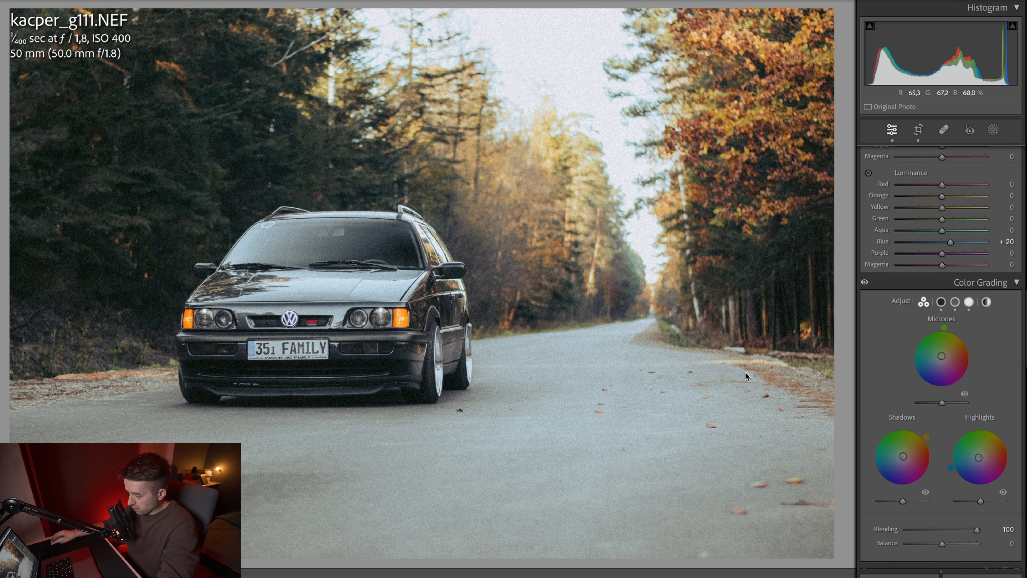
pyautogui.scroll(-10, 935, 318)
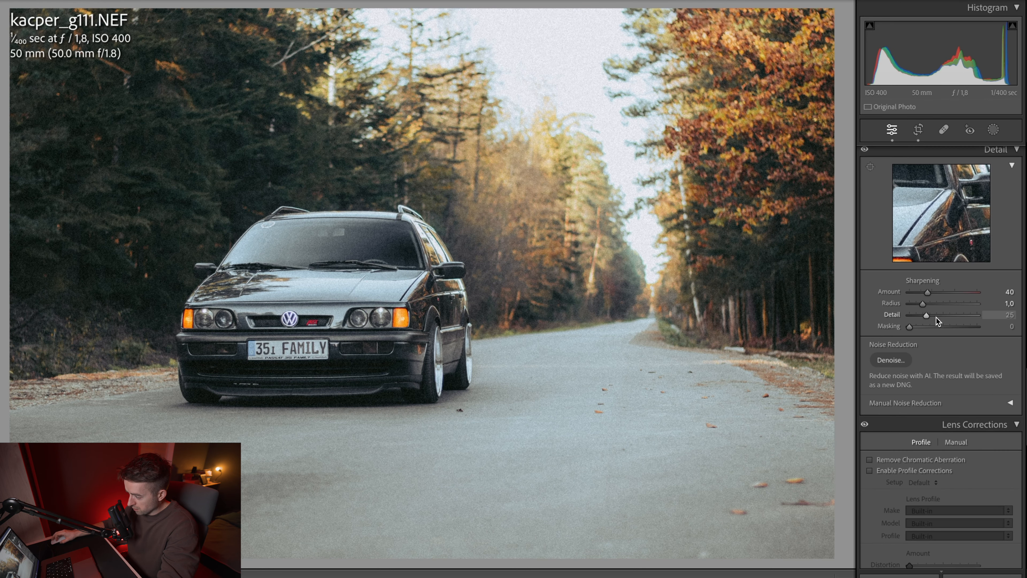
pyautogui.scroll(10, 935, 316)
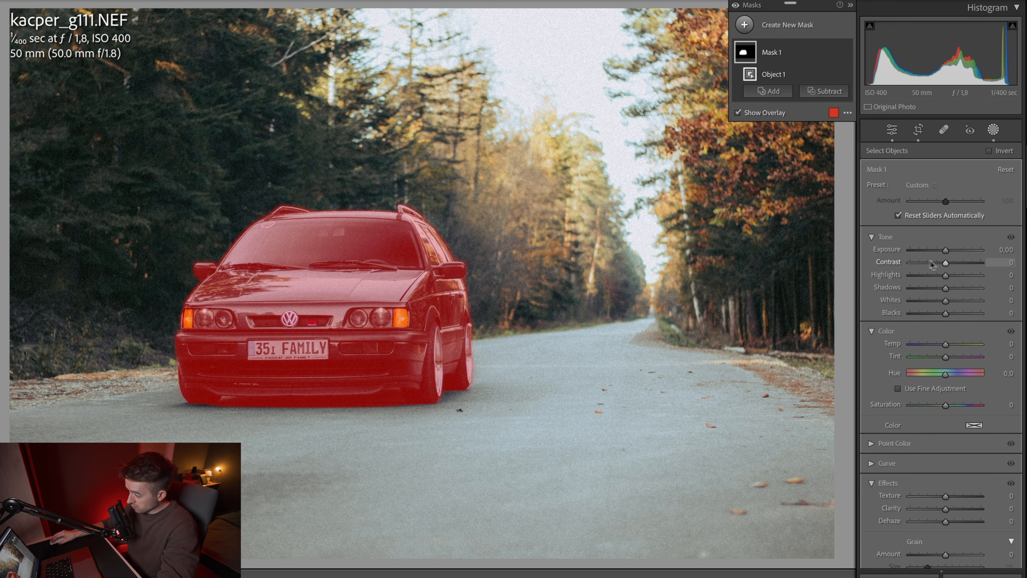
pyautogui.moveTo(945, 249); pyautogui.dragTo(948, 252)
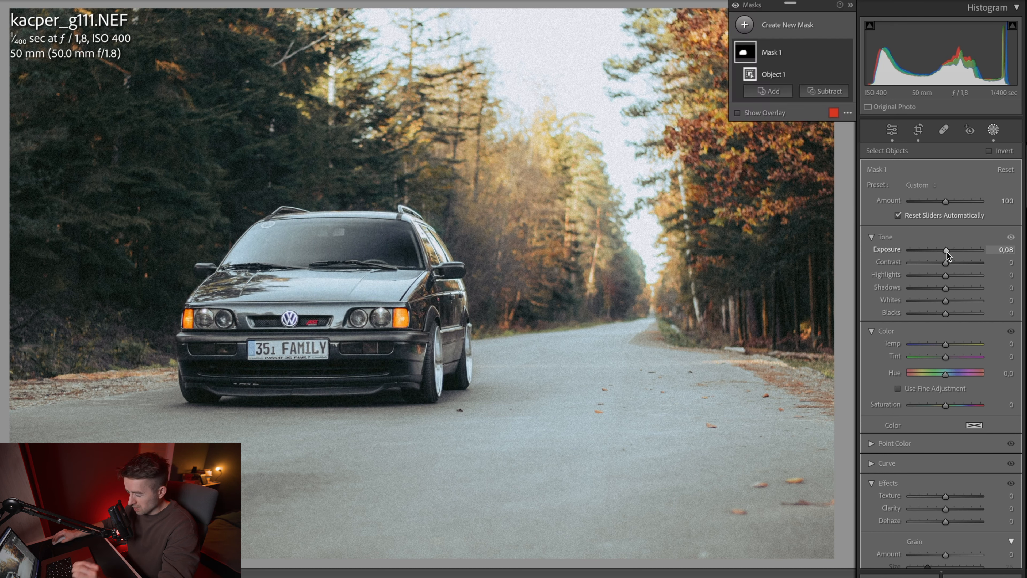
pyautogui.moveTo(946, 497); pyautogui.dragTo(947, 497)
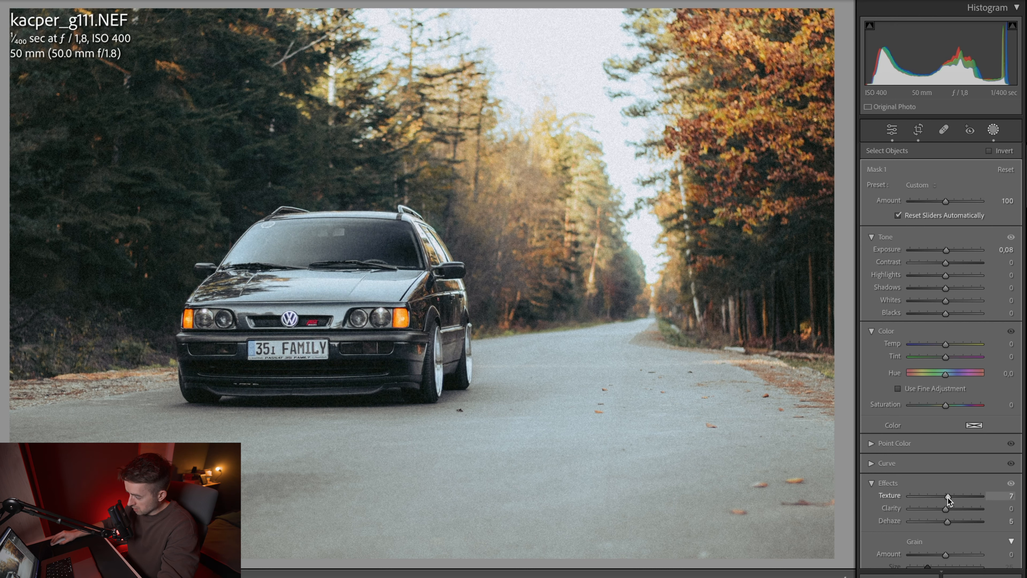
pyautogui.moveTo(947, 497); pyautogui.dragTo(948, 497)
# Step: Add an inverted radial gradient mask centred on the car and set its Exposure to −0.59 to darken the surroundings
pyautogui.hotkey('shift', 'm')
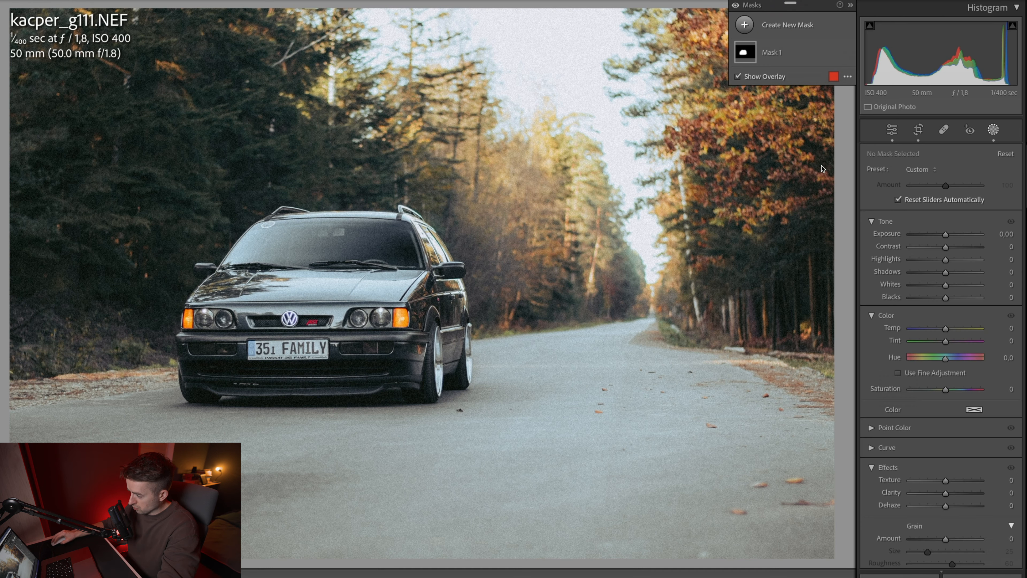
pyautogui.moveTo(319, 329); pyautogui.dragTo(344, 509)
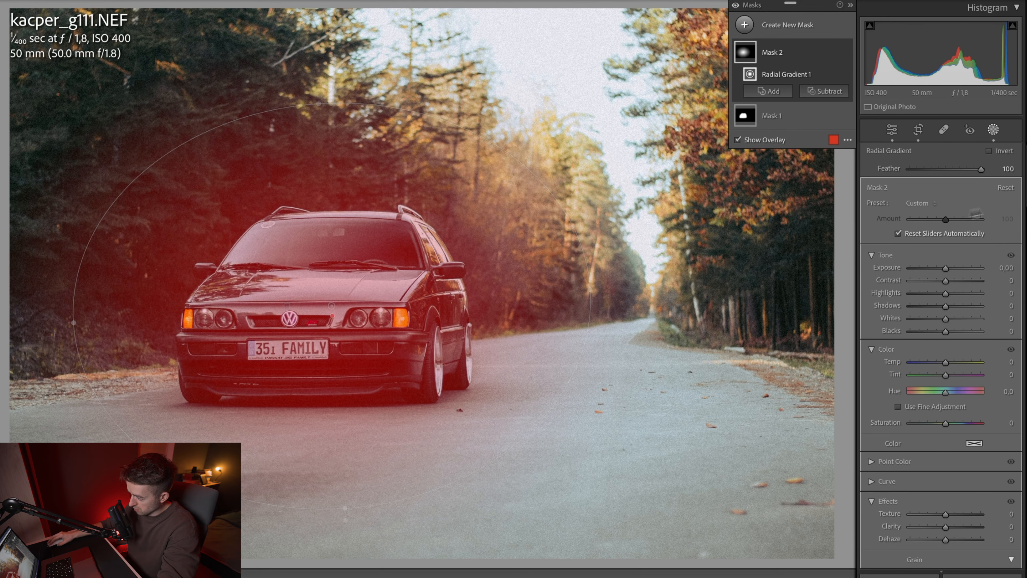
pyautogui.click(990, 150)
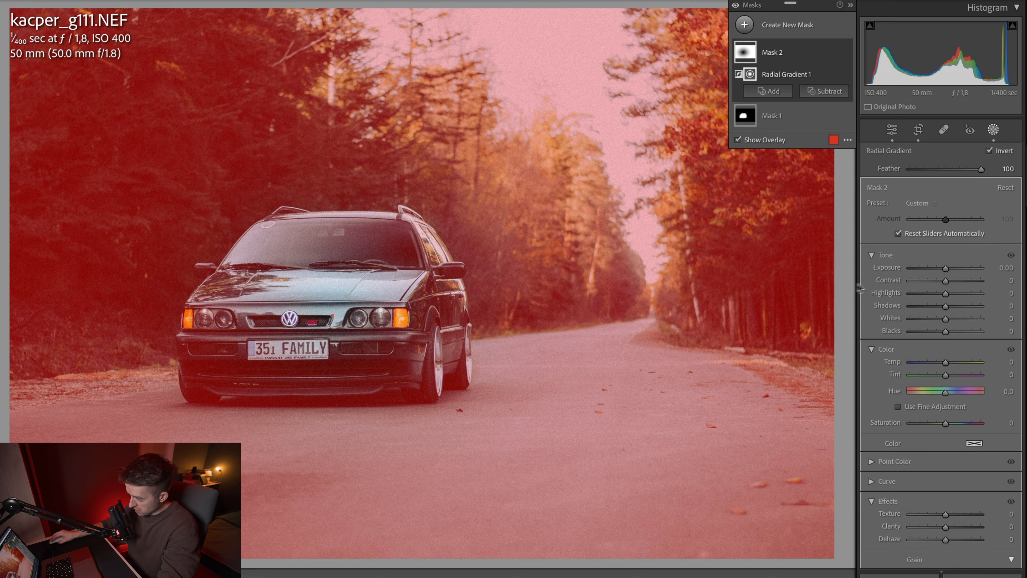
pyautogui.moveTo(946, 268); pyautogui.dragTo(940, 271)
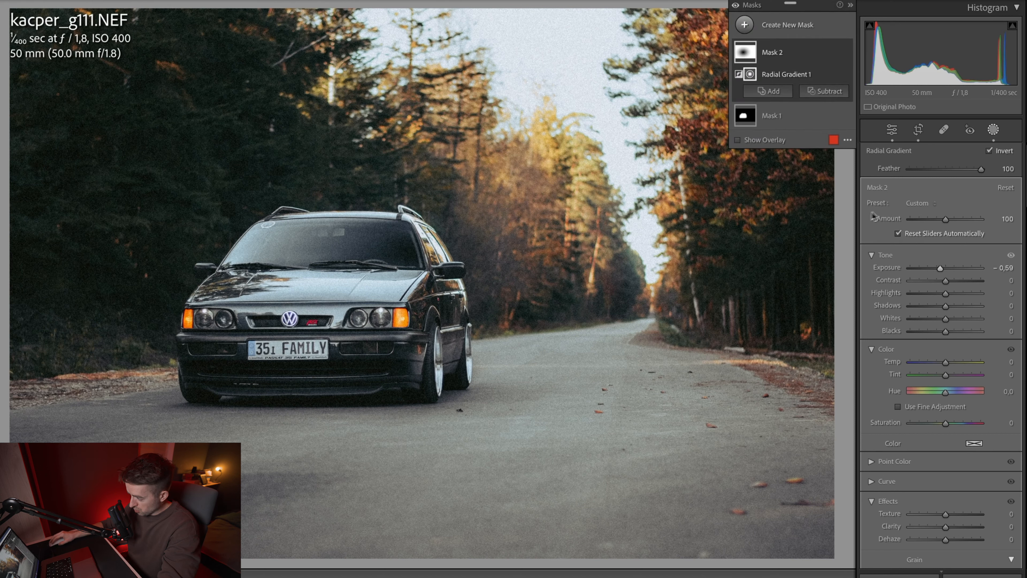
# Step: Add a linear gradient mask rising over the road in the foreground and set its Exposure to −0.32
pyautogui.click(788, 25)
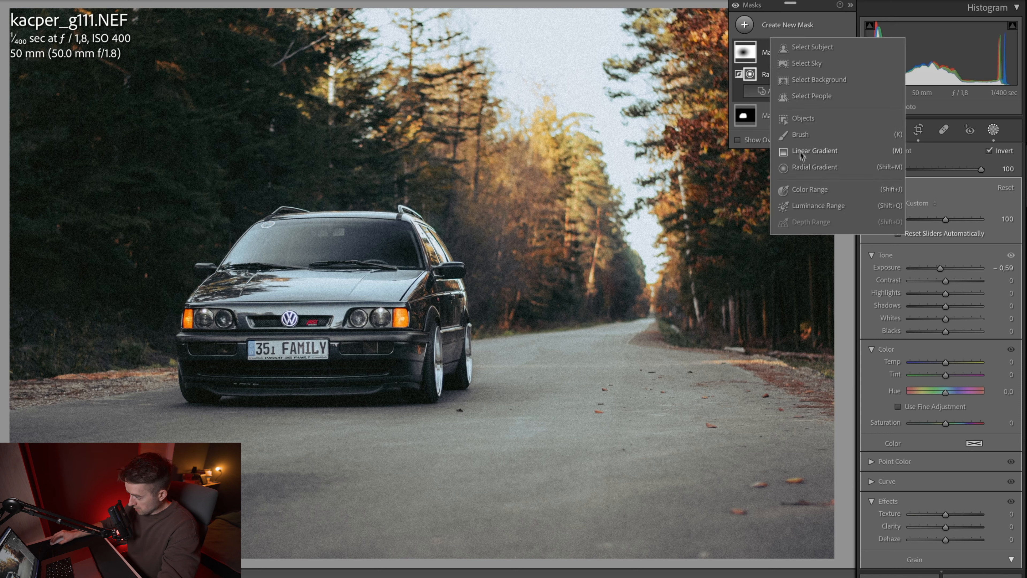
pyautogui.click(808, 152)
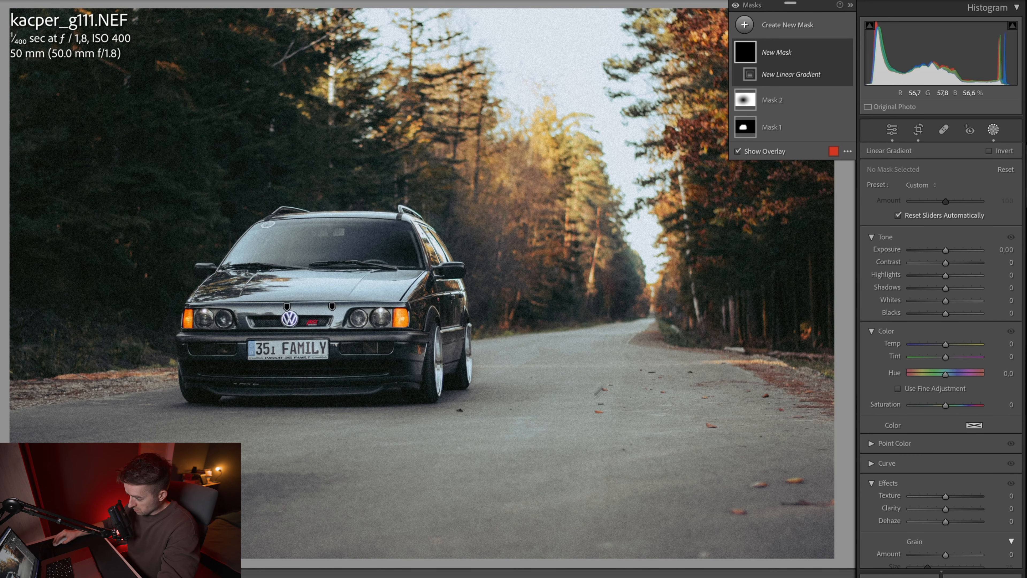
pyautogui.moveTo(467, 524); pyautogui.dragTo(465, 369)
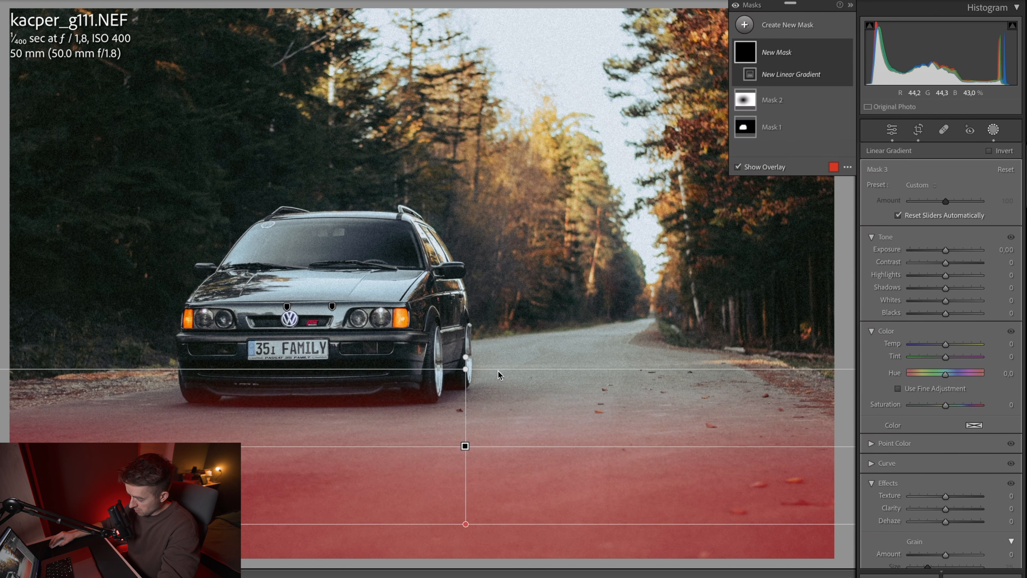
pyautogui.moveTo(946, 249); pyautogui.dragTo(942, 252)
# Step: Add a radial gradient mask over the bright sky area with Exposure 0.10 and Dehaze −11, and warm its colour temperature
pyautogui.click(745, 25)
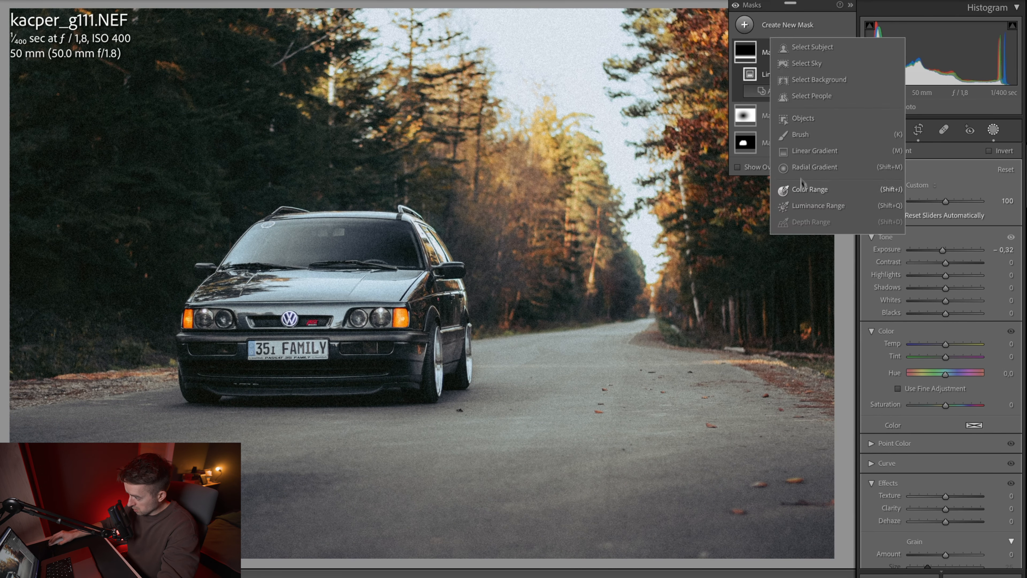
pyautogui.click(812, 177)
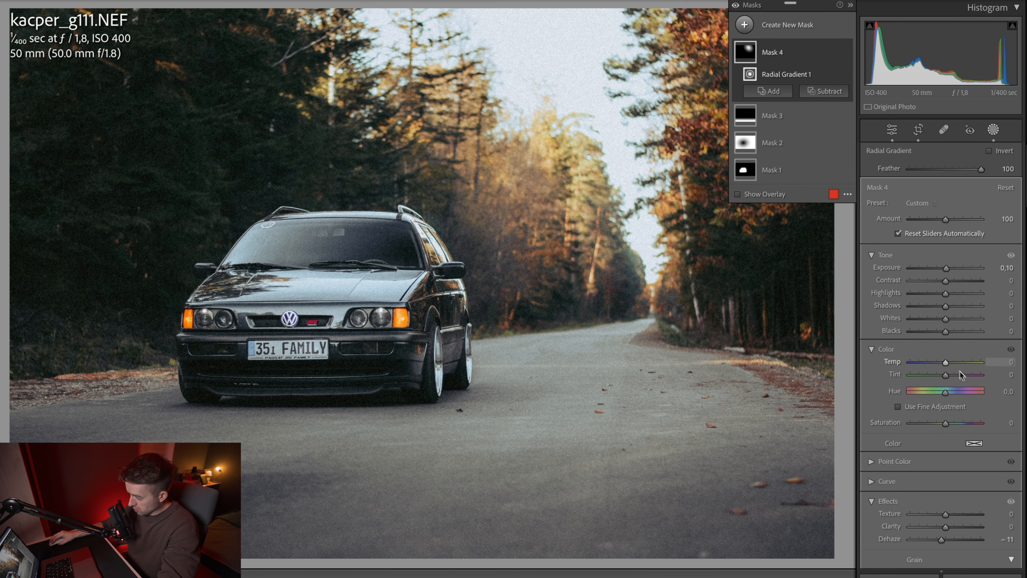
pyautogui.moveTo(951, 363); pyautogui.dragTo(956, 363)
# Step: Compare the edited car photo with its unedited version
pyautogui.press('\\')
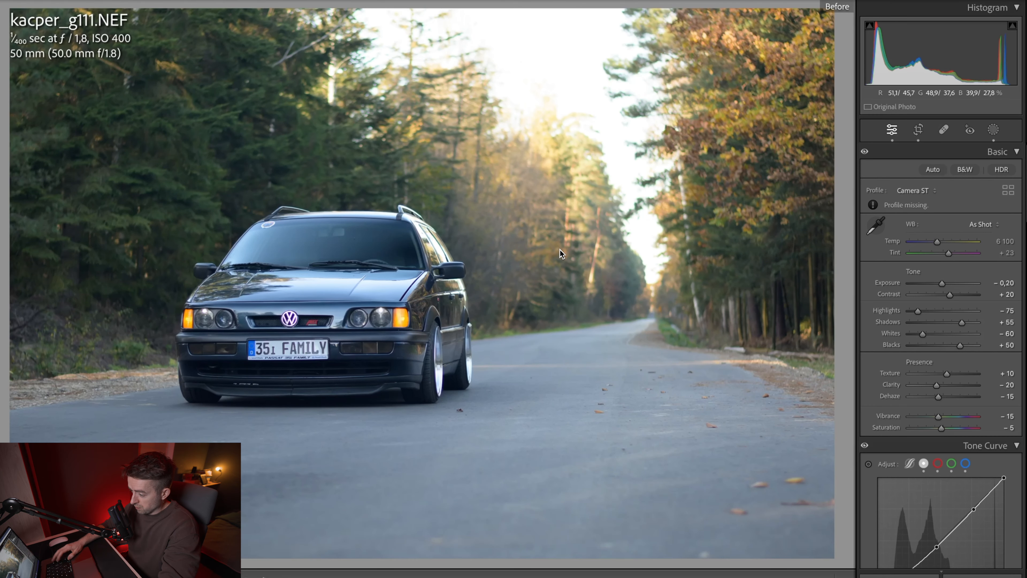
pyautogui.press('\\')
pyautogui.press('\\')
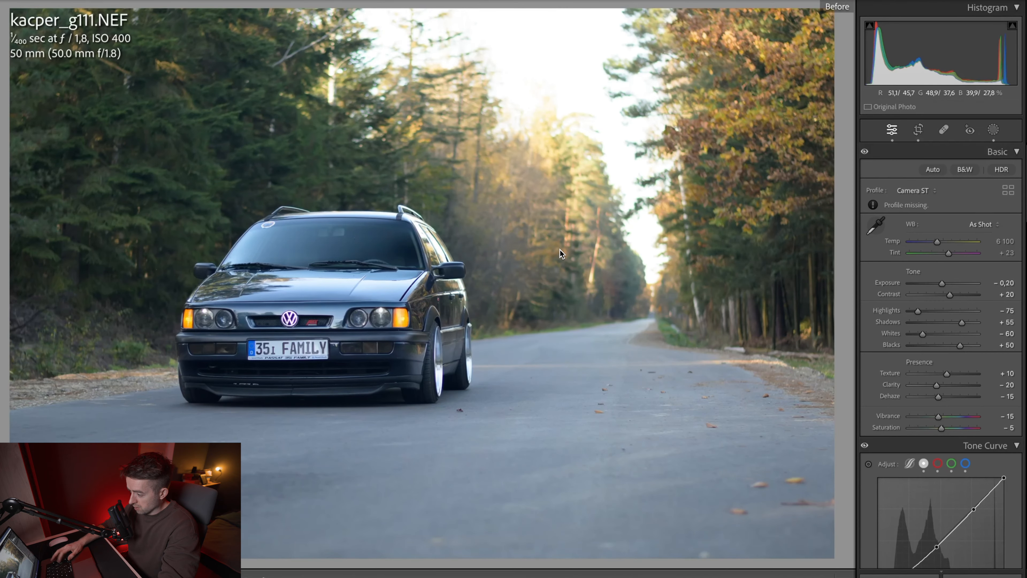
pyautogui.press('\\')
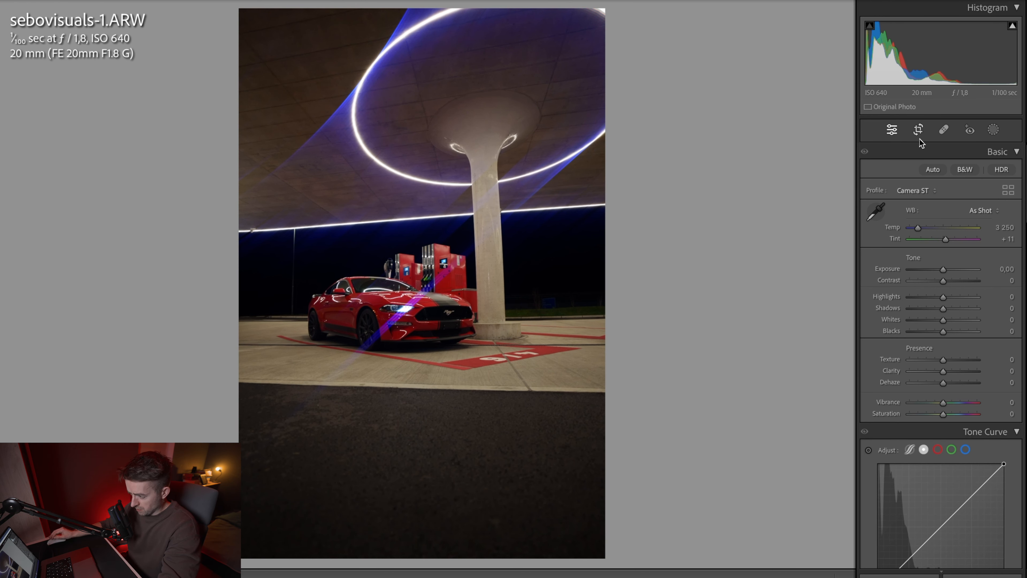
# Step: Crop the vertical gas station photo to the 4 x 5 / 8 x 10 aspect ratio
pyautogui.click(919, 130)
pyautogui.click(995, 173)
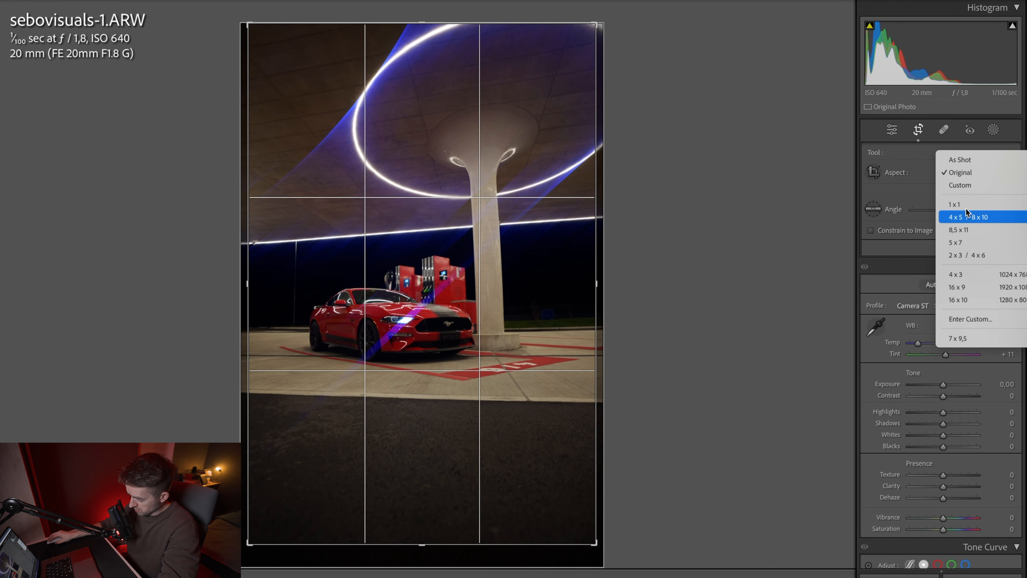
pyautogui.click(974, 218)
pyautogui.press('Return')
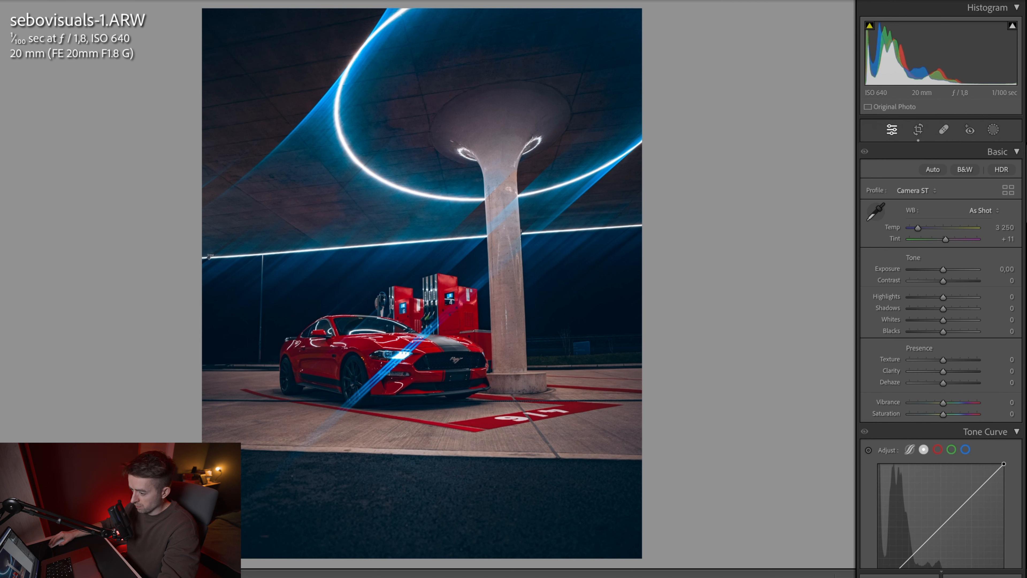
# Step: Apply the blue-toned night preset and refine it with Highlights −79, red saturation +15 and the yellow luminance reset
pyautogui.click(1, 359)
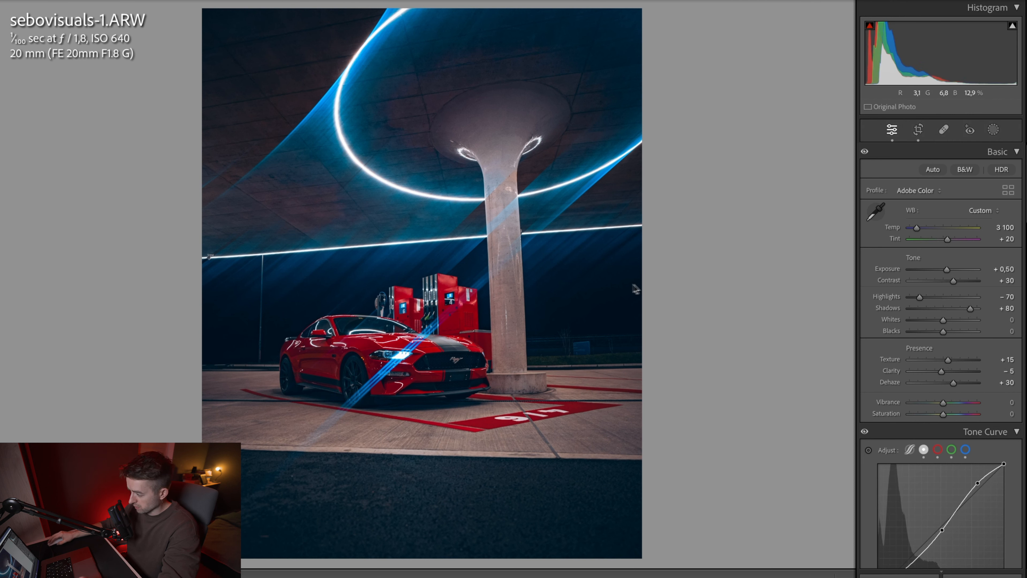
pyautogui.moveTo(919, 298); pyautogui.dragTo(917, 299)
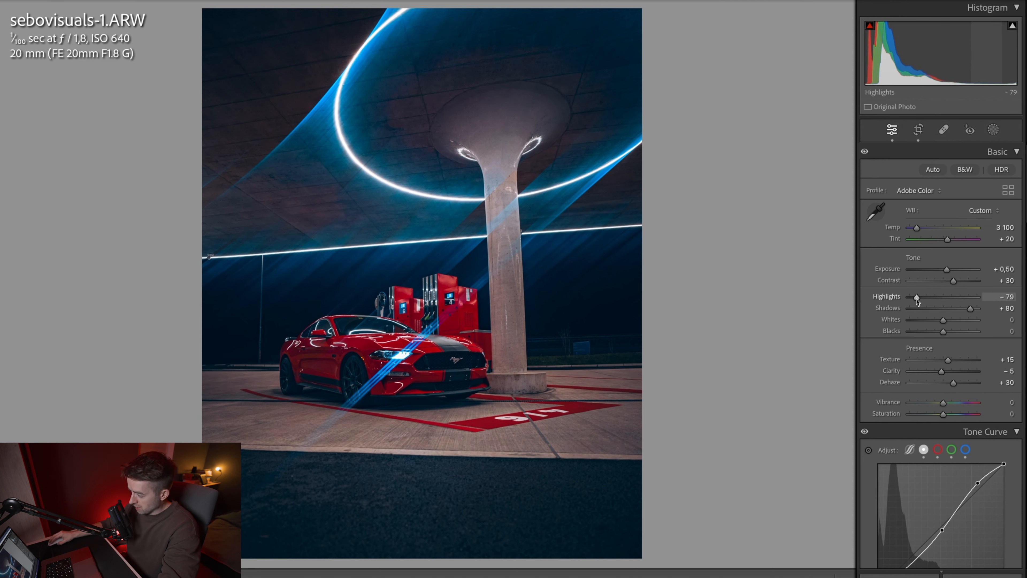
pyautogui.scroll(-10, 950, 319)
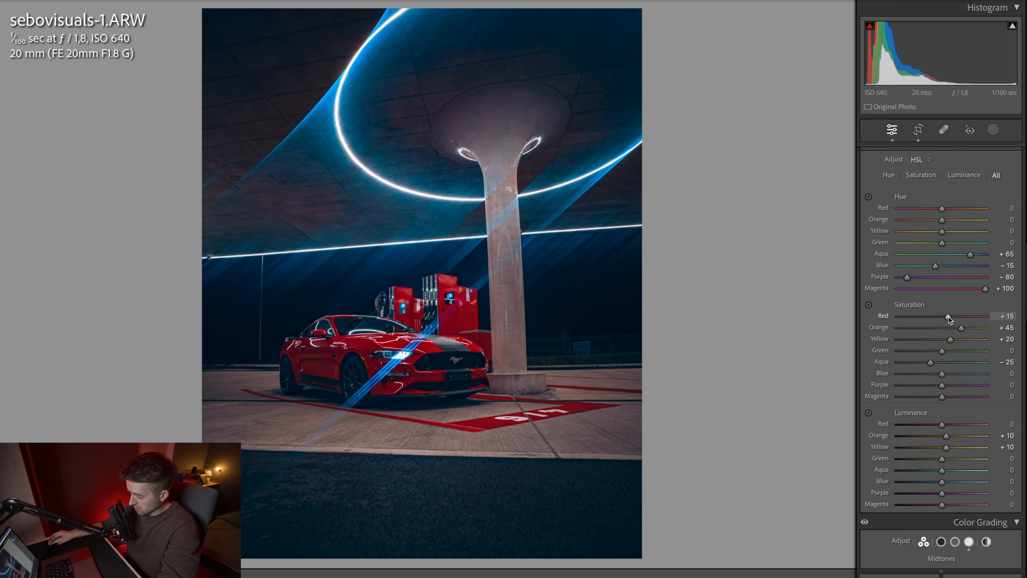
pyautogui.doubleClick(886, 444)
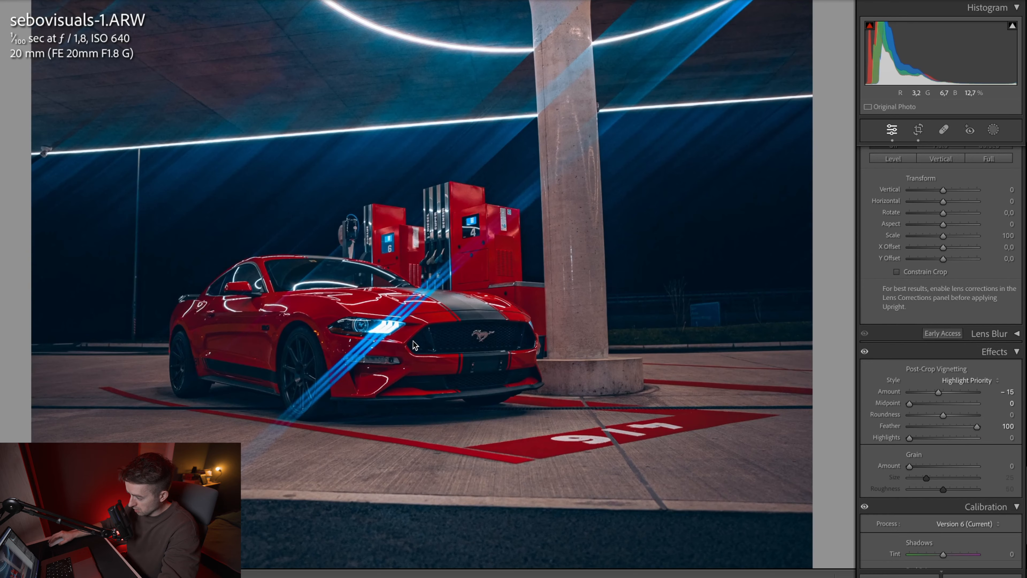
# Step: Add a linear gradient mask rising over the dark asphalt in the foreground and set its Exposure to −0.10
pyautogui.hotkey('shift', 'w')
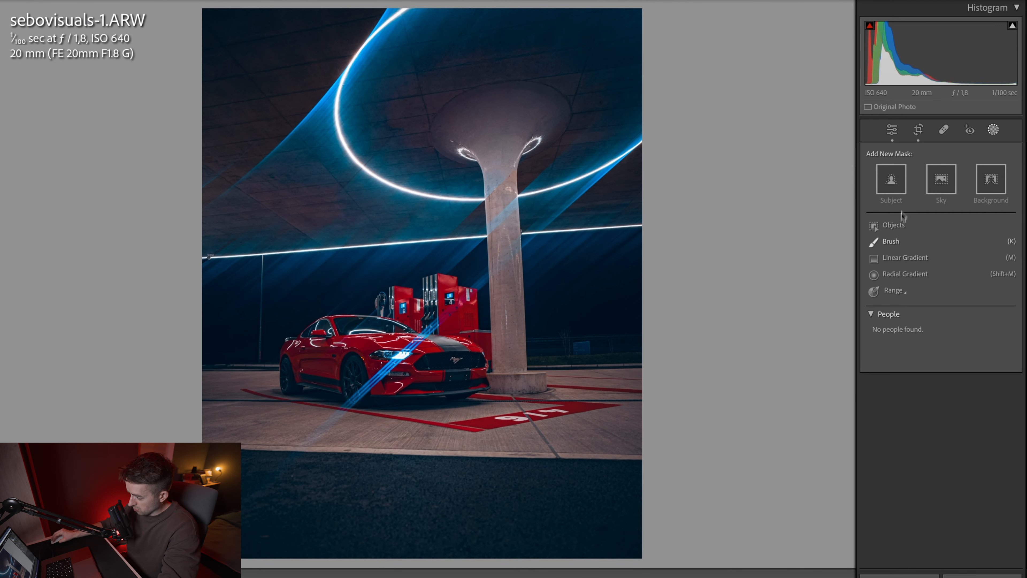
pyautogui.click(902, 258)
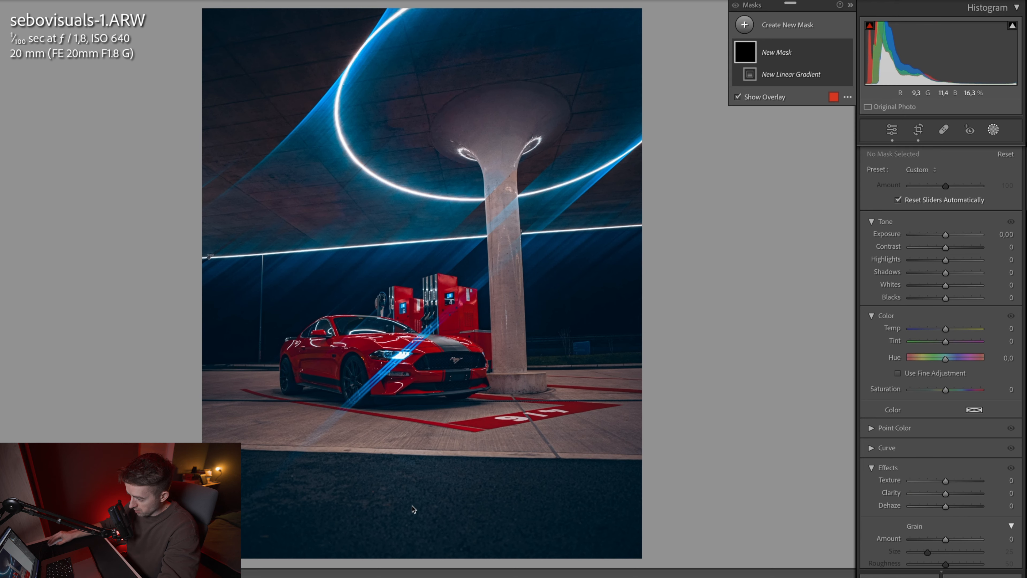
pyautogui.moveTo(414, 513); pyautogui.dragTo(413, 404)
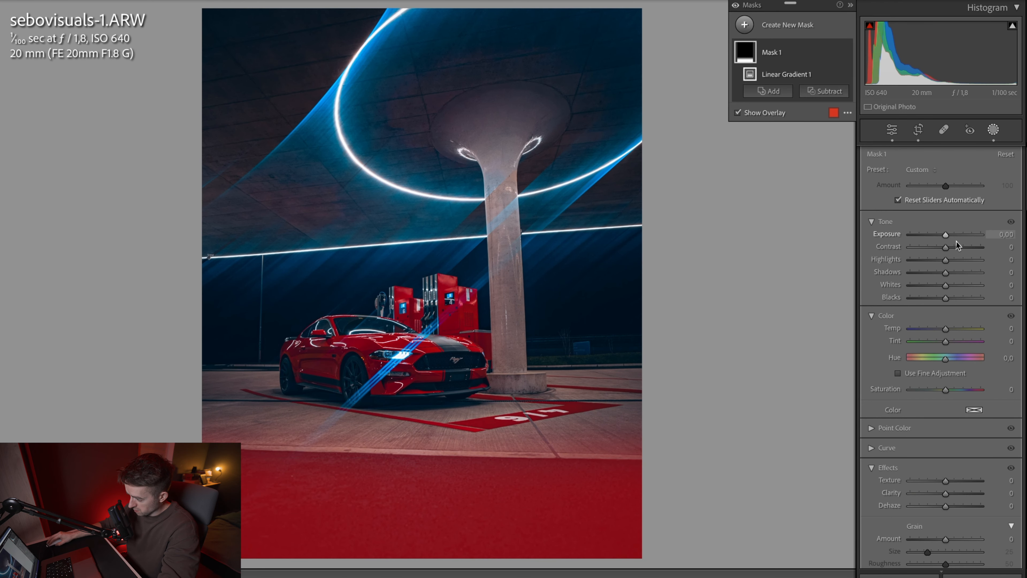
pyautogui.moveTo(946, 236); pyautogui.dragTo(946, 235)
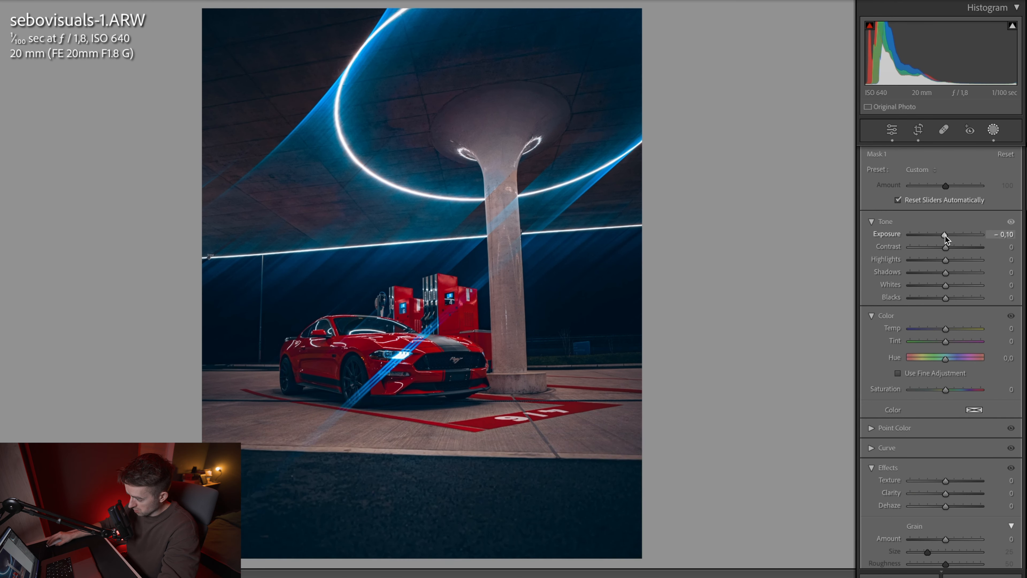
# Step: Mask the red car as an object and set its Exposure to 0.12, Texture to 11 and Dehaze to −6
pyautogui.moveTo(269, 428); pyautogui.dragTo(481, 327)
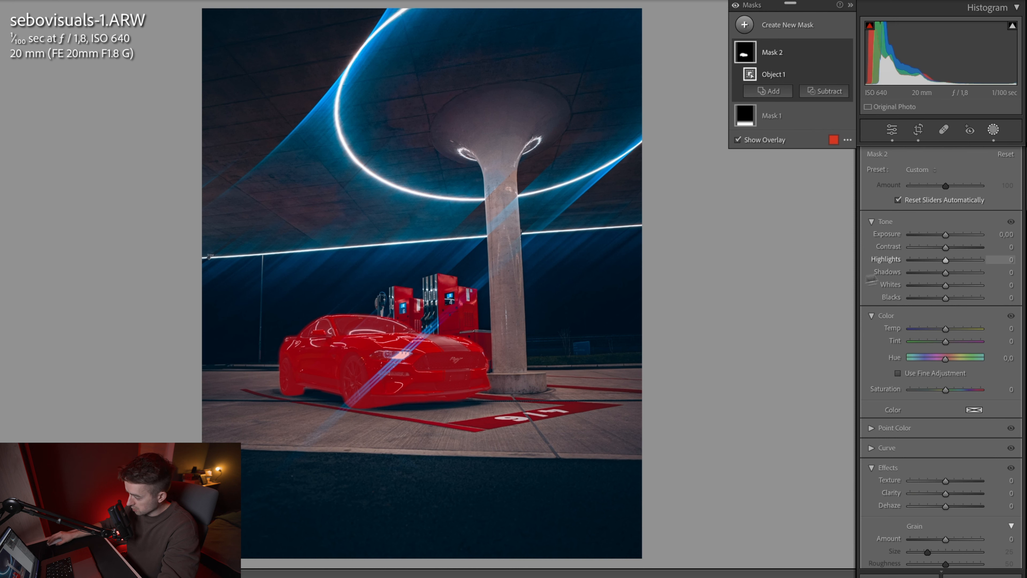
pyautogui.moveTo(947, 236); pyautogui.dragTo(948, 236)
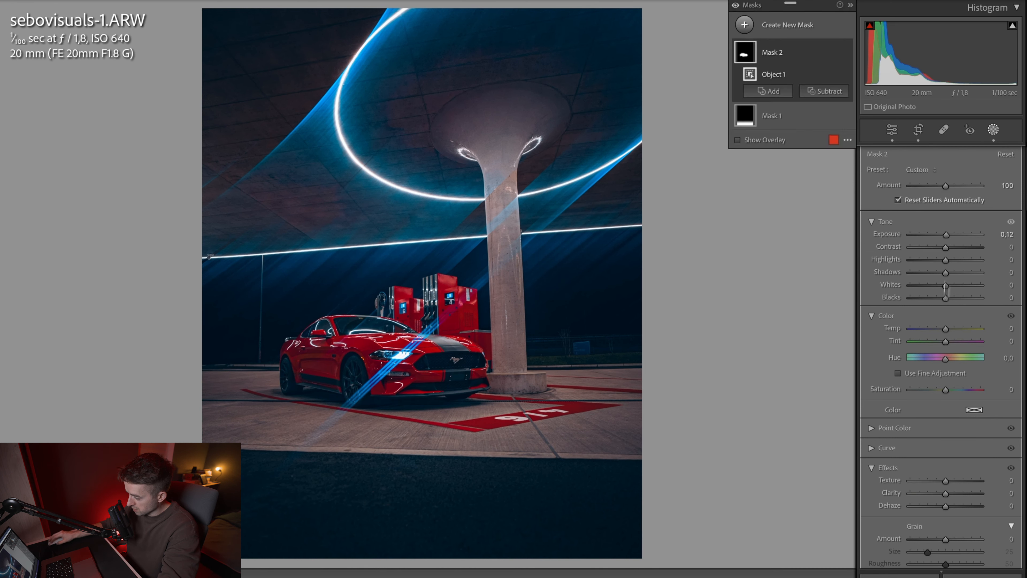
pyautogui.moveTo(946, 506); pyautogui.dragTo(945, 507)
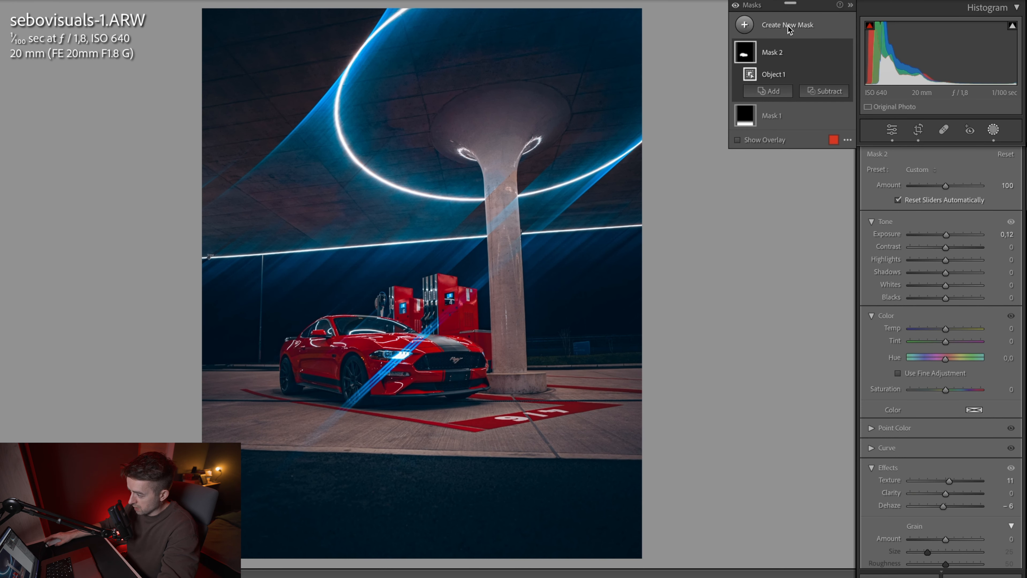
# Step: Add a large radial gradient mask over the lit canopy, set its Dehaze to −15 and cool its Temp slightly
pyautogui.click(789, 29)
pyautogui.click(819, 167)
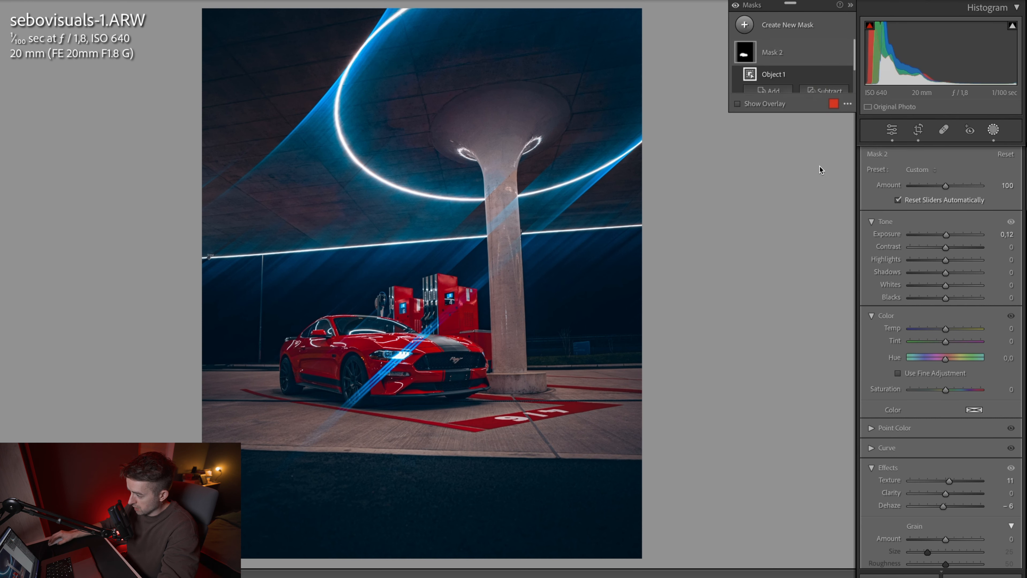
pyautogui.moveTo(511, 146)
pyautogui.mouseDown()
pyautogui.moveTo(613, 236)
pyautogui.moveTo(559, 288)
pyautogui.mouseUp()
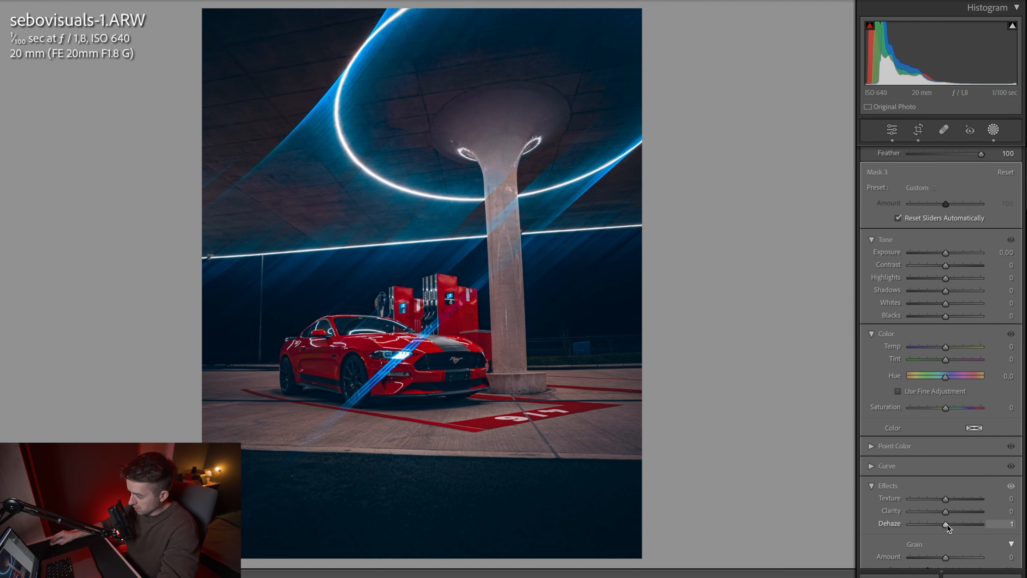
pyautogui.moveTo(948, 525); pyautogui.dragTo(943, 524)
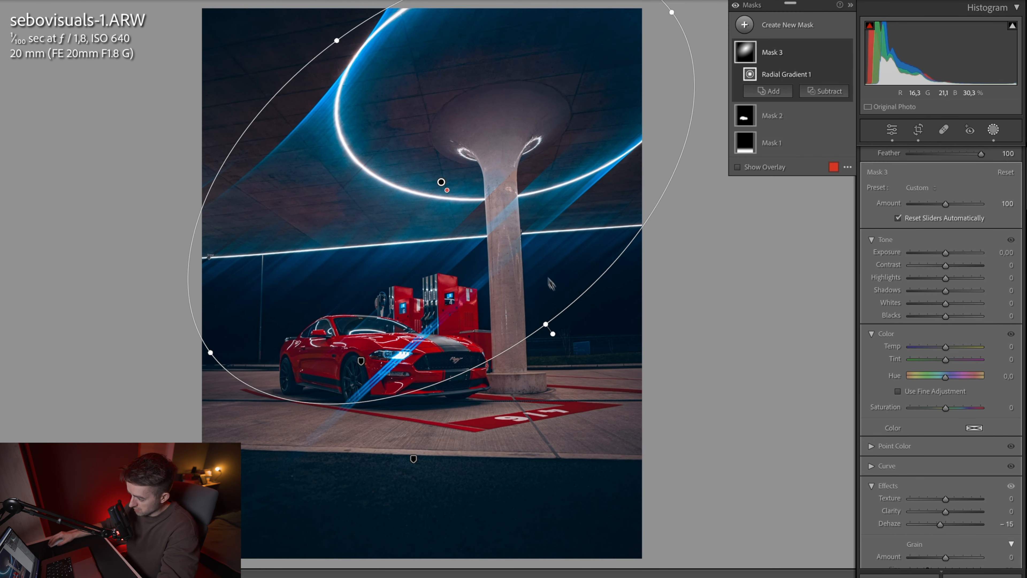
pyautogui.moveTo(946, 525); pyautogui.dragTo(940, 525)
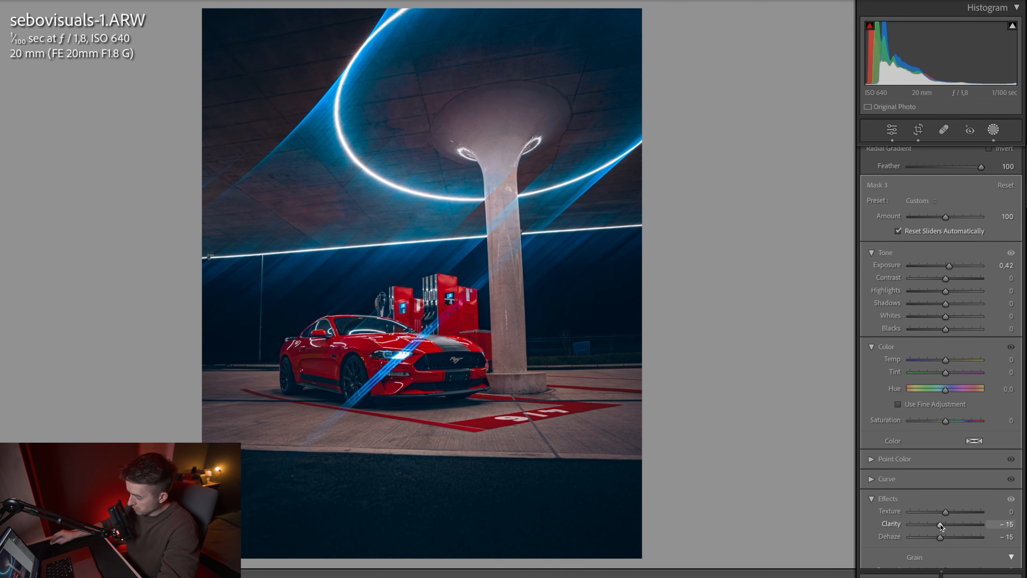
pyautogui.moveTo(945, 364); pyautogui.dragTo(942, 363)
# Step: Add an inverted radial gradient mask around the red car, raise its Dehaze slightly and close masking
pyautogui.hotkey('shift', 'm')
pyautogui.moveTo(387, 356)
pyautogui.mouseDown()
pyautogui.moveTo(428, 324)
pyautogui.moveTo(608, 264)
pyautogui.moveTo(545, 243)
pyautogui.mouseUp()
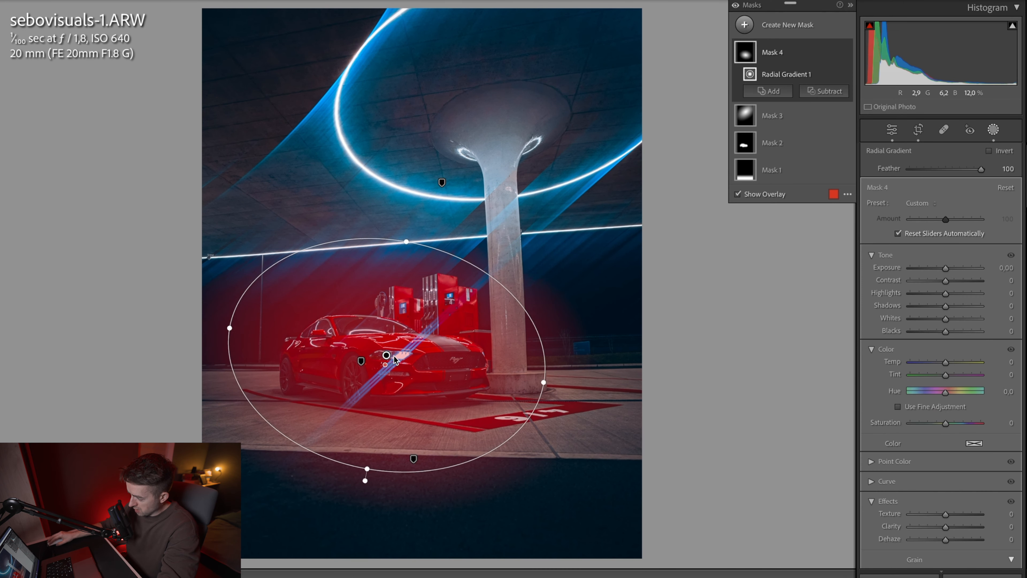
pyautogui.click(990, 151)
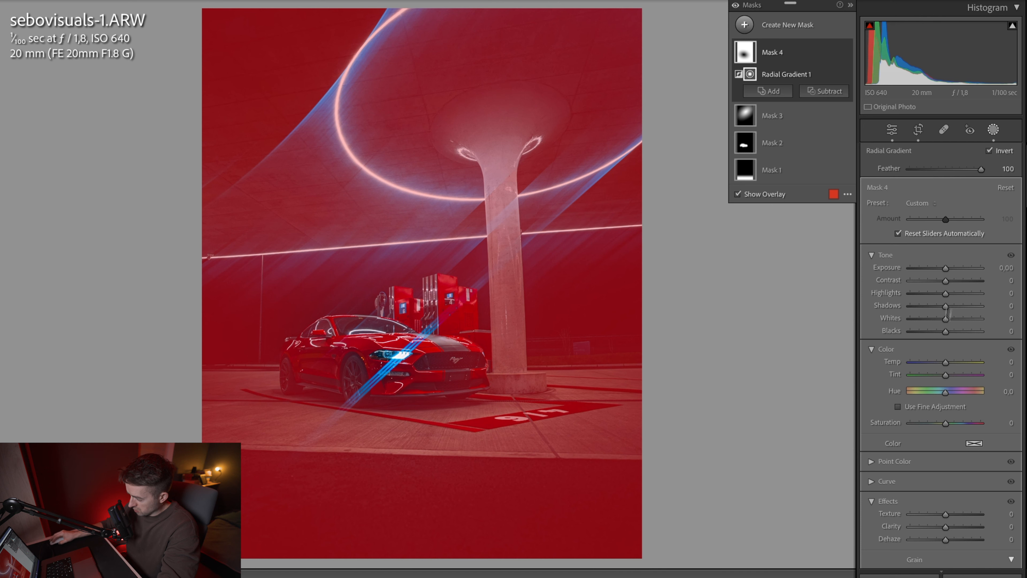
pyautogui.moveTo(946, 540); pyautogui.dragTo(951, 541)
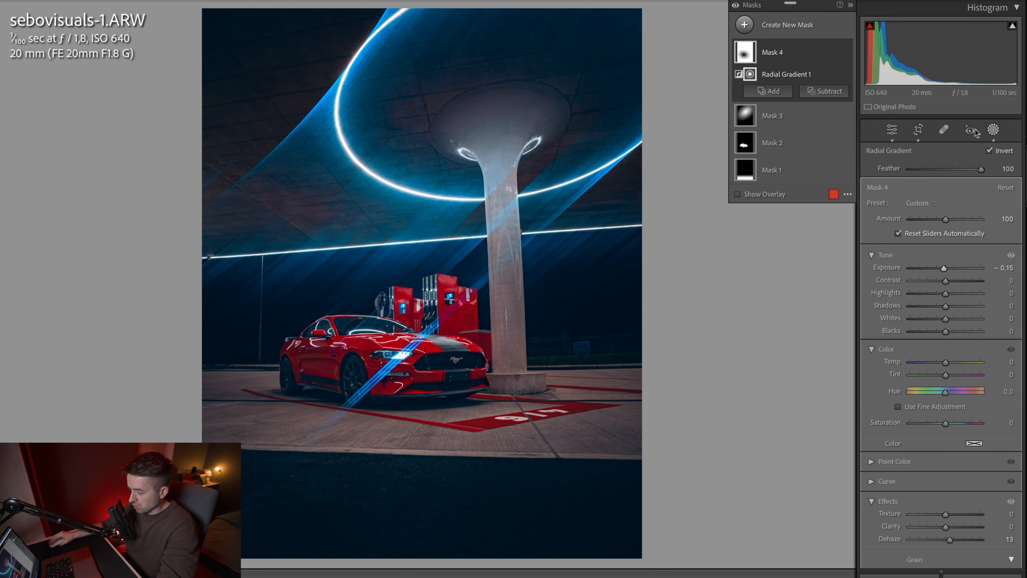
pyautogui.click(992, 130)
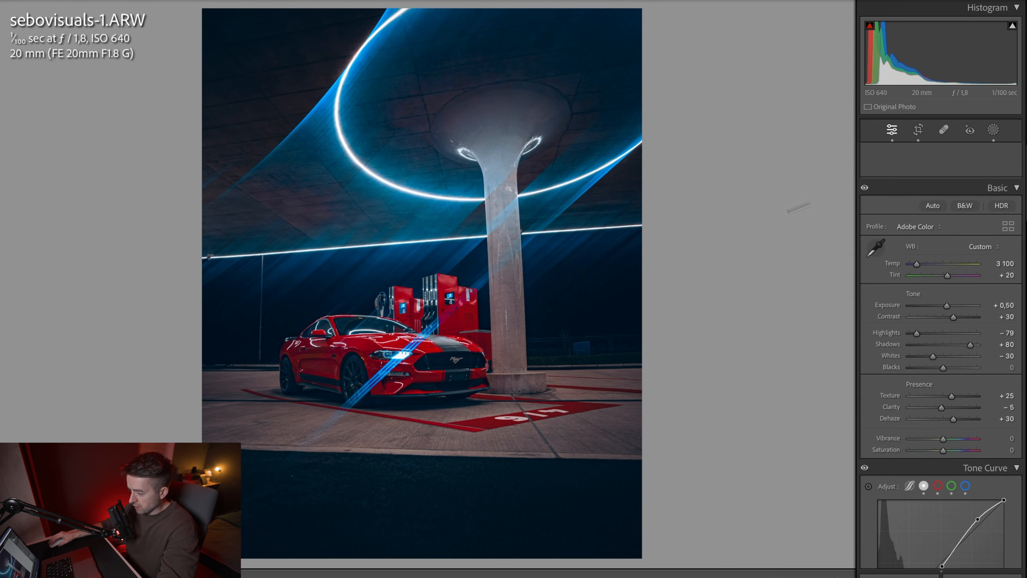
# Step: Compare the gas station photo before and after the edit
pyautogui.press('\\')
pyautogui.press('\\')
pyautogui.press('\\')
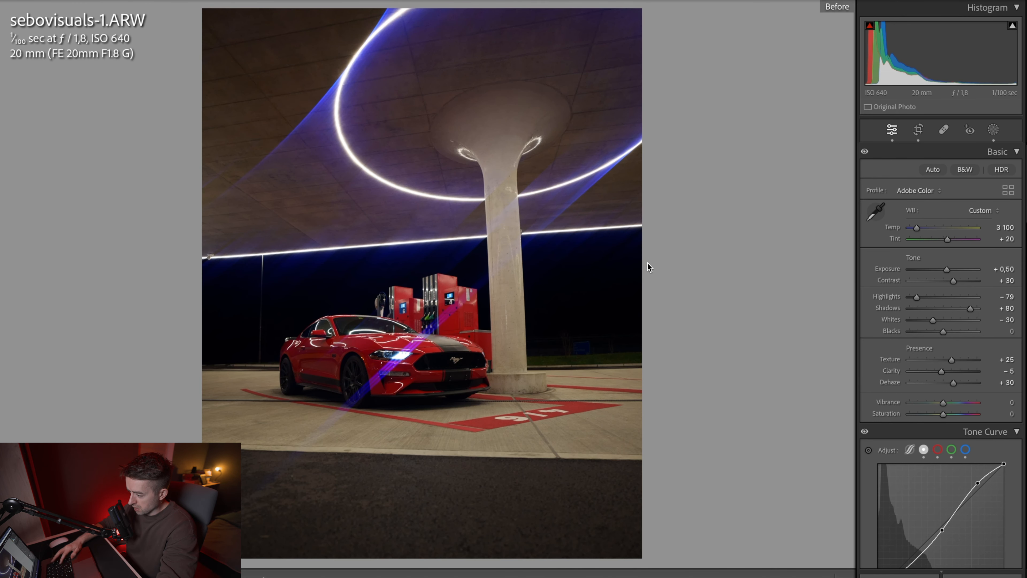
pyautogui.press('\\')
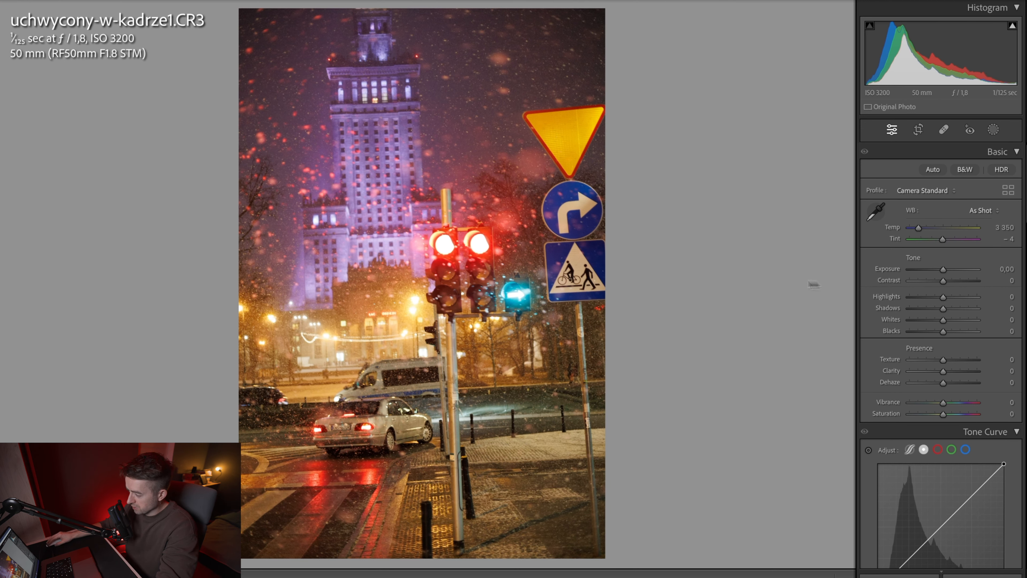
# Step: Straighten the snowy traffic light photo by rotating its crop
pyautogui.click(918, 129)
pyautogui.moveTo(687, 268); pyautogui.dragTo(653, 289)
pyautogui.press('Return')
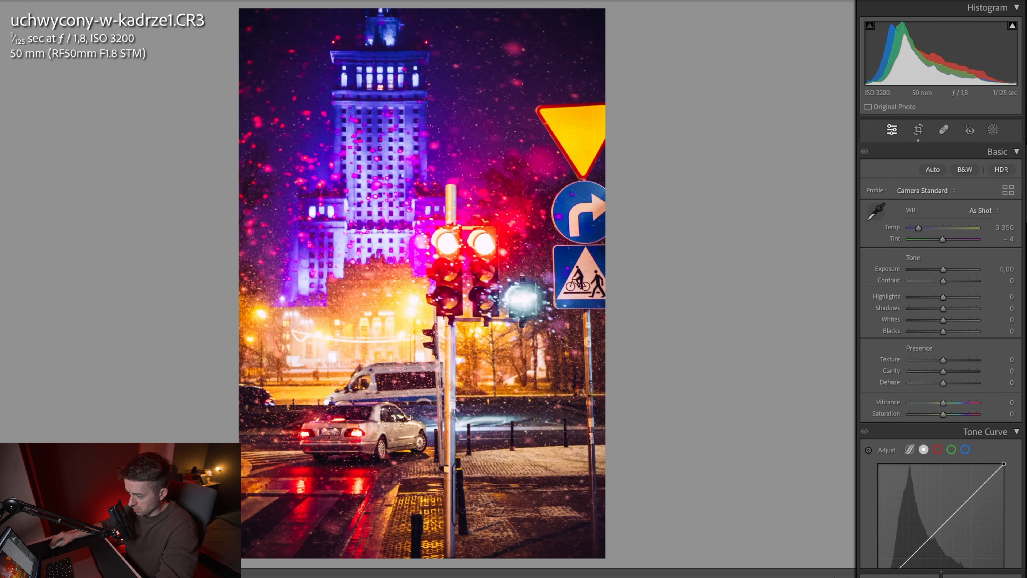
# Step: Apply the blue-toned night preset and set Saturation to −30, Dehaze to +10, Shadows to +50 and Highlights to −100
pyautogui.click(1, 442)
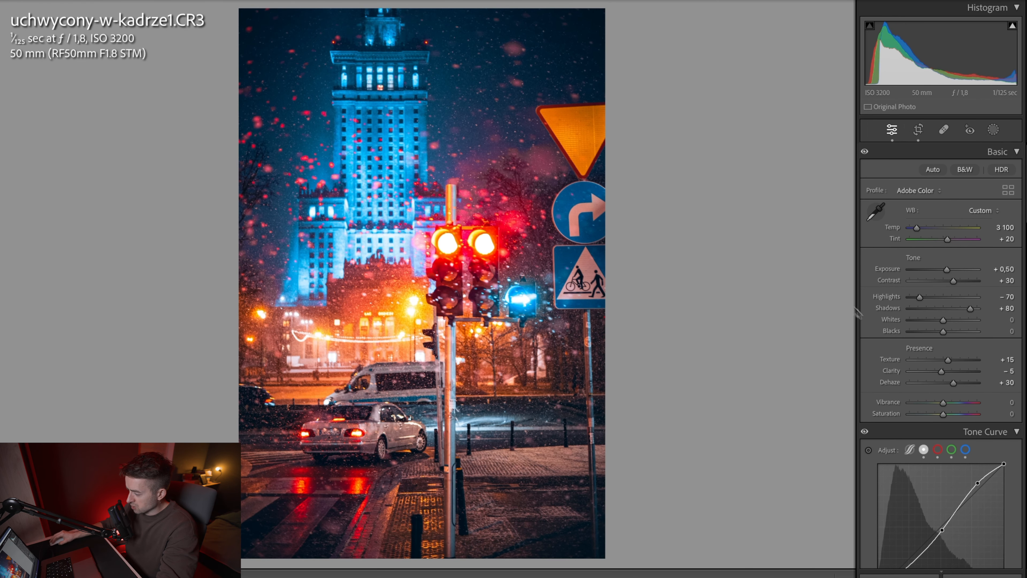
pyautogui.moveTo(945, 414); pyautogui.dragTo(934, 416)
pyautogui.moveTo(953, 383); pyautogui.dragTo(948, 385)
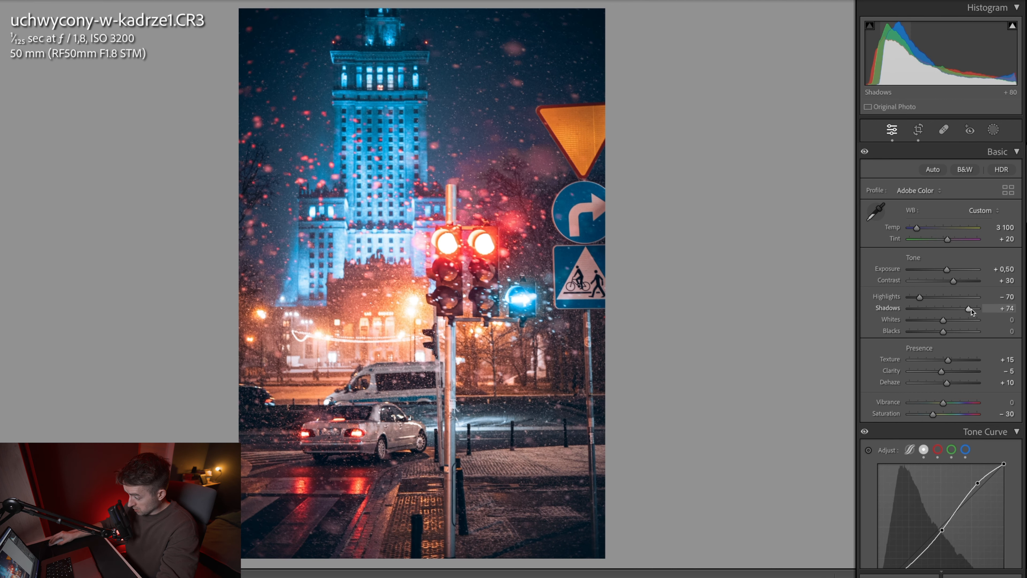
pyautogui.moveTo(971, 309); pyautogui.dragTo(872, 299)
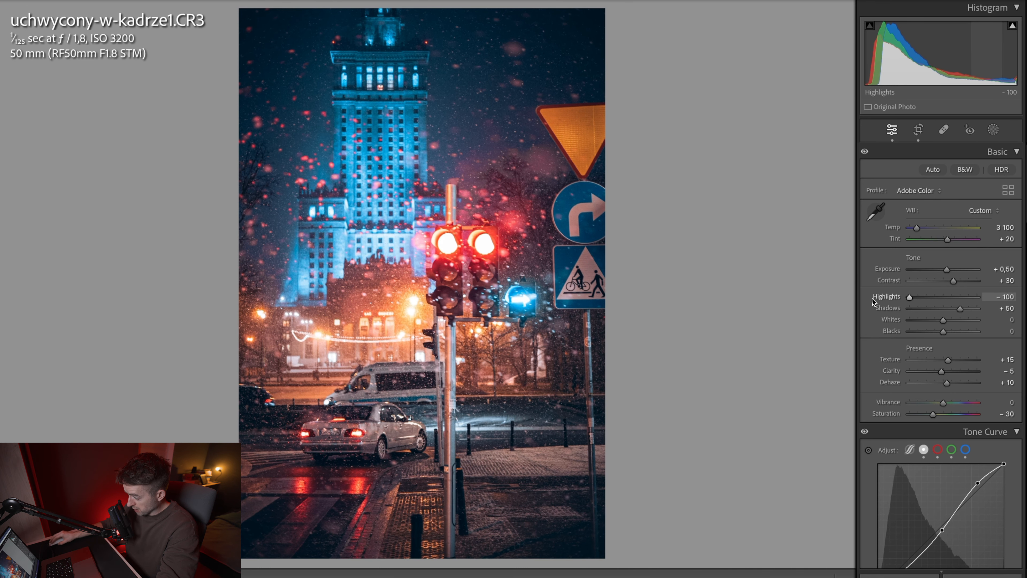
# Step: Reshape the tone curve by moving its midpoint to 127/126 and its shadow point to 45/34, leaving the black point at output 5
pyautogui.scroll(-4, 874, 364)
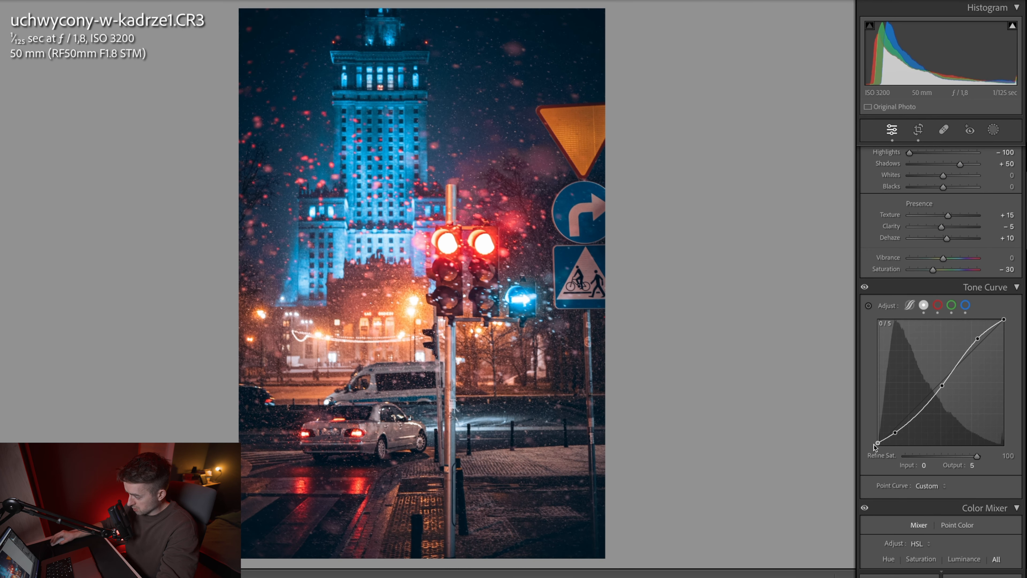
pyautogui.moveTo(874, 444); pyautogui.dragTo(875, 445)
pyautogui.moveTo(942, 386); pyautogui.dragTo(940, 383)
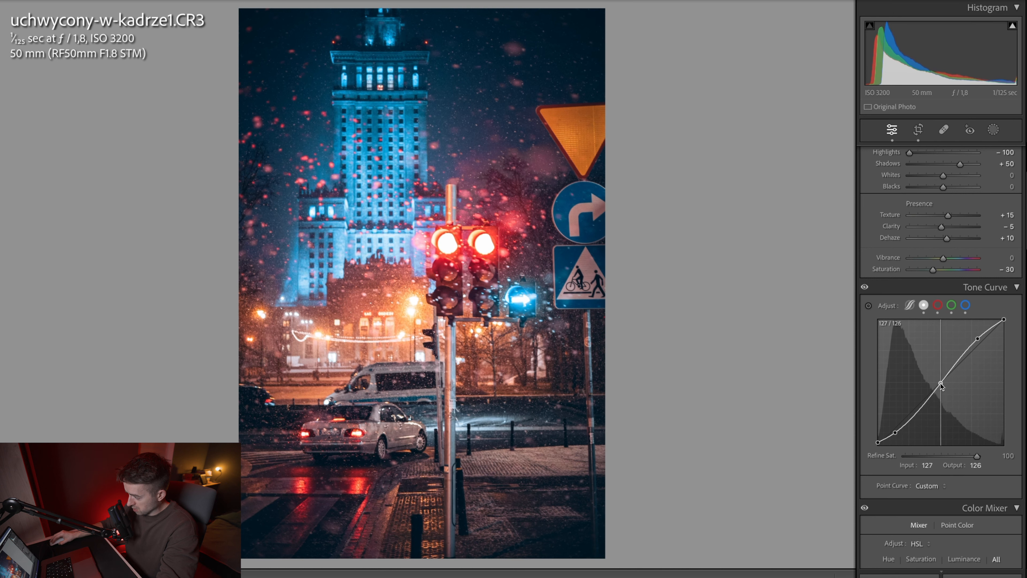
pyautogui.moveTo(896, 432); pyautogui.dragTo(900, 434)
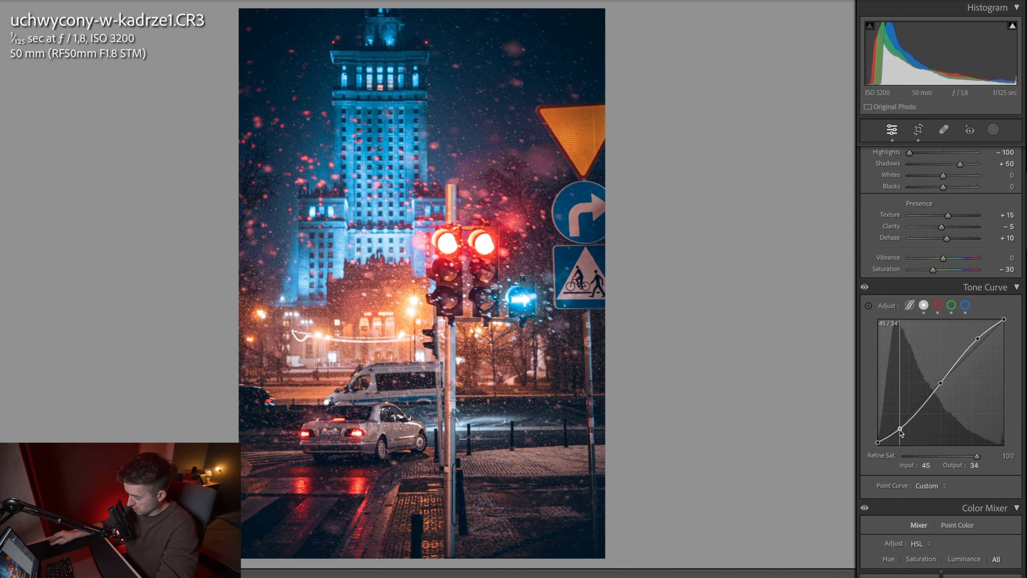
# Step: Set red and orange saturation to +20 and blue saturation to −25, and reset yellow saturation and the orange and yellow luminance
pyautogui.scroll(-8, 942, 364)
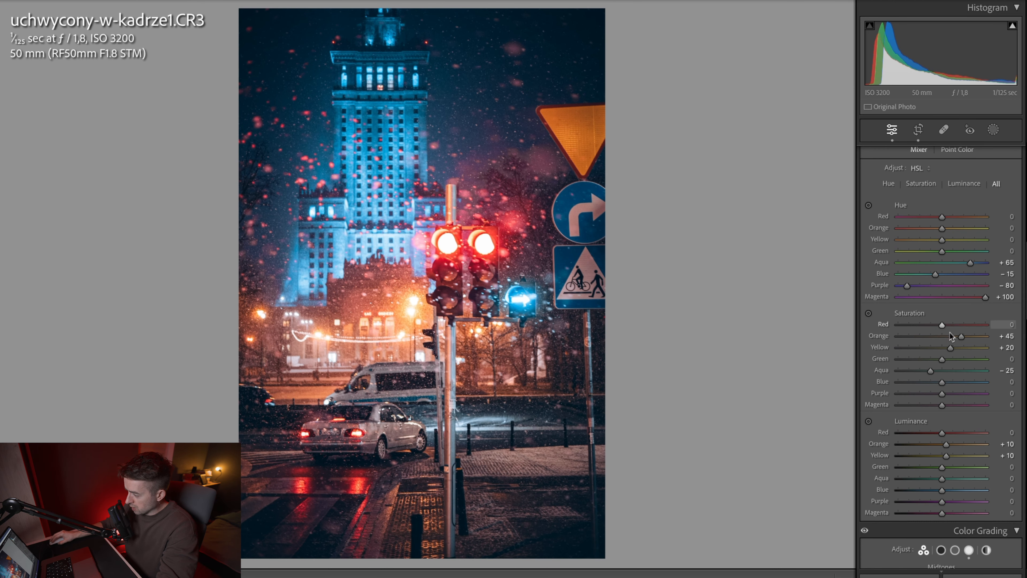
pyautogui.moveTo(949, 326); pyautogui.dragTo(953, 327)
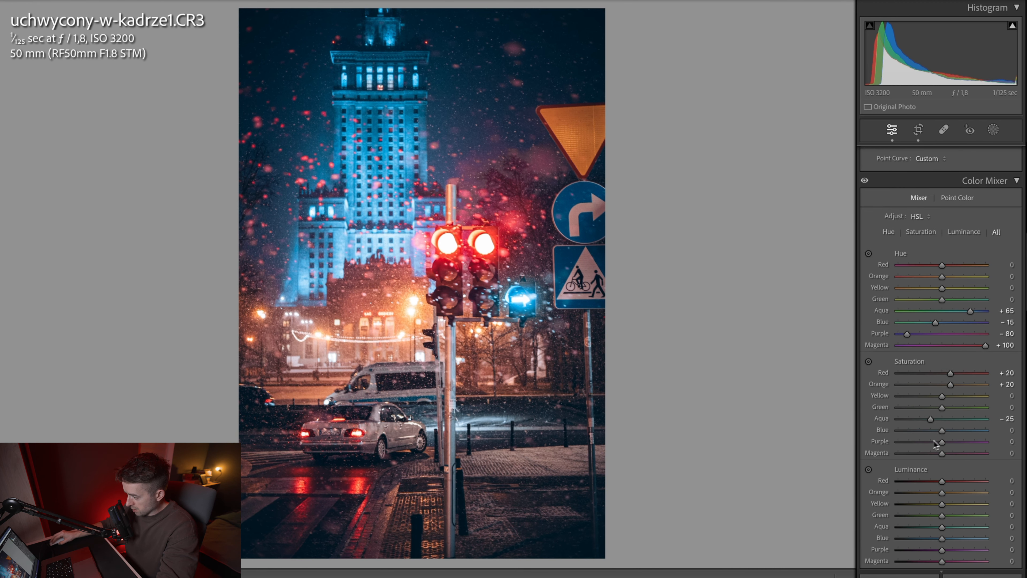
pyautogui.moveTo(942, 430)
pyautogui.mouseDown()
pyautogui.moveTo(913, 432)
pyautogui.moveTo(931, 433)
pyautogui.mouseUp()
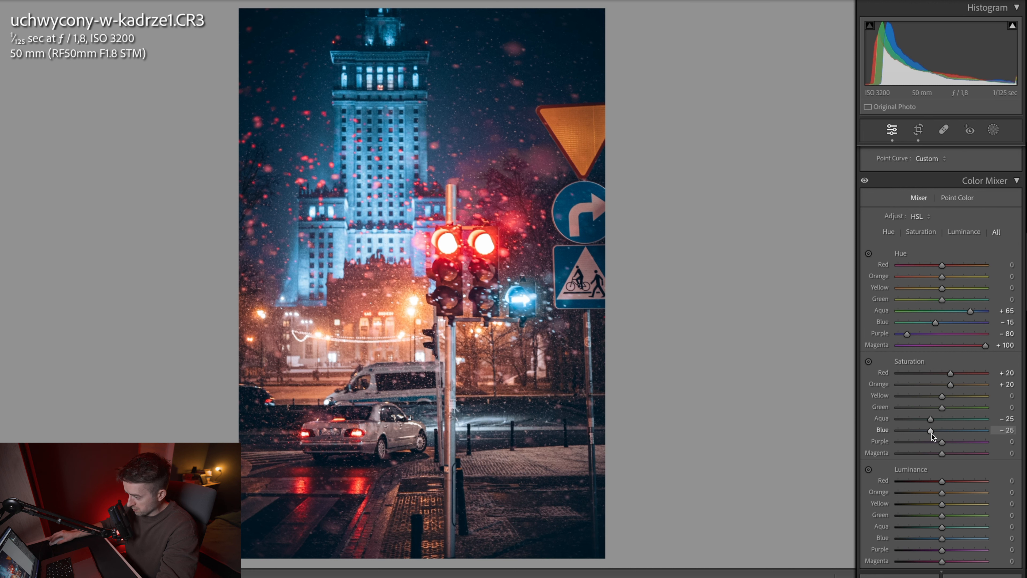
pyautogui.hotkey('shift', 'w')
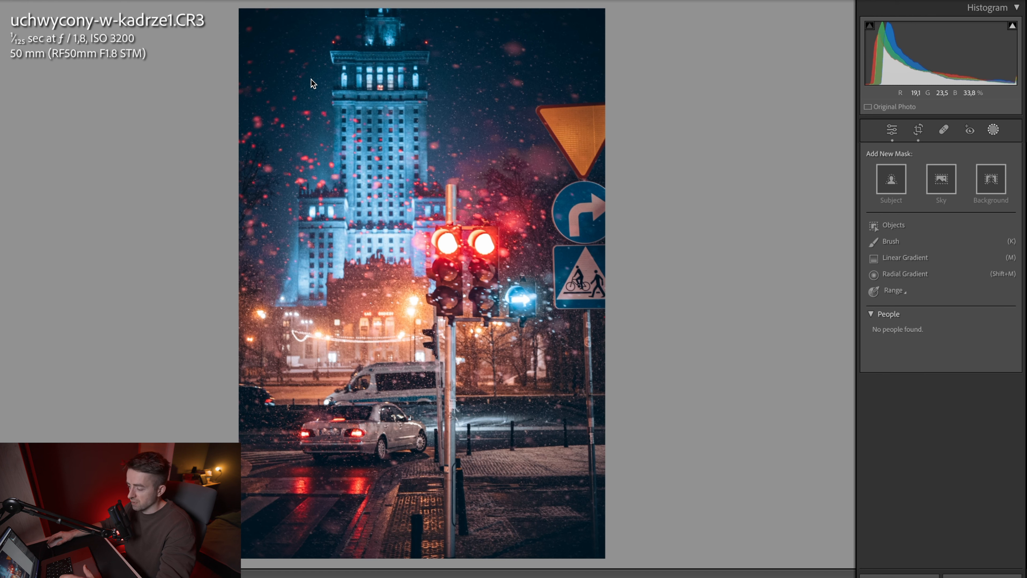
pyautogui.hotkey('shift', 'w')
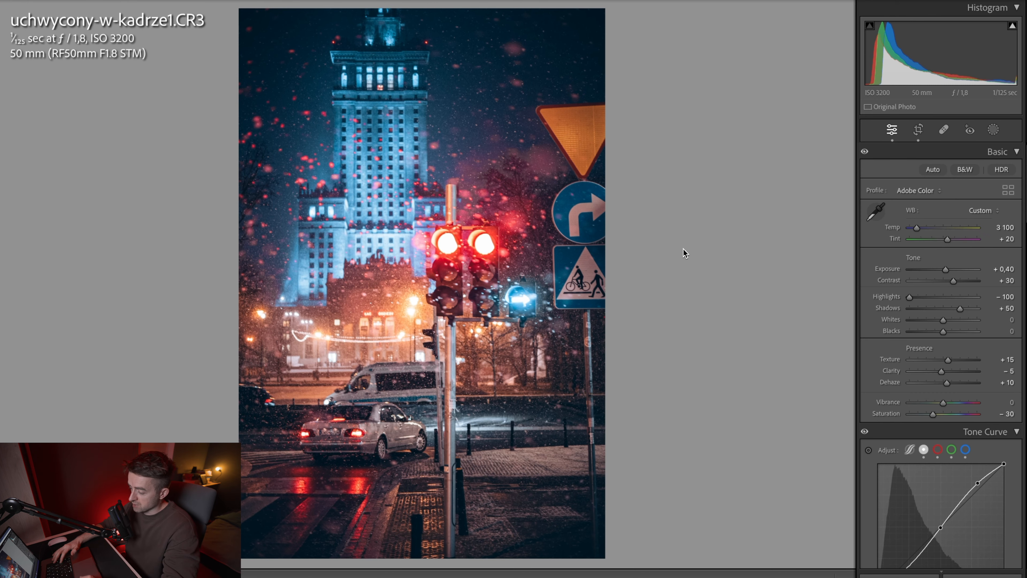
# Step: Compare the snowy traffic light photo before and after the edit
pyautogui.press('\\')
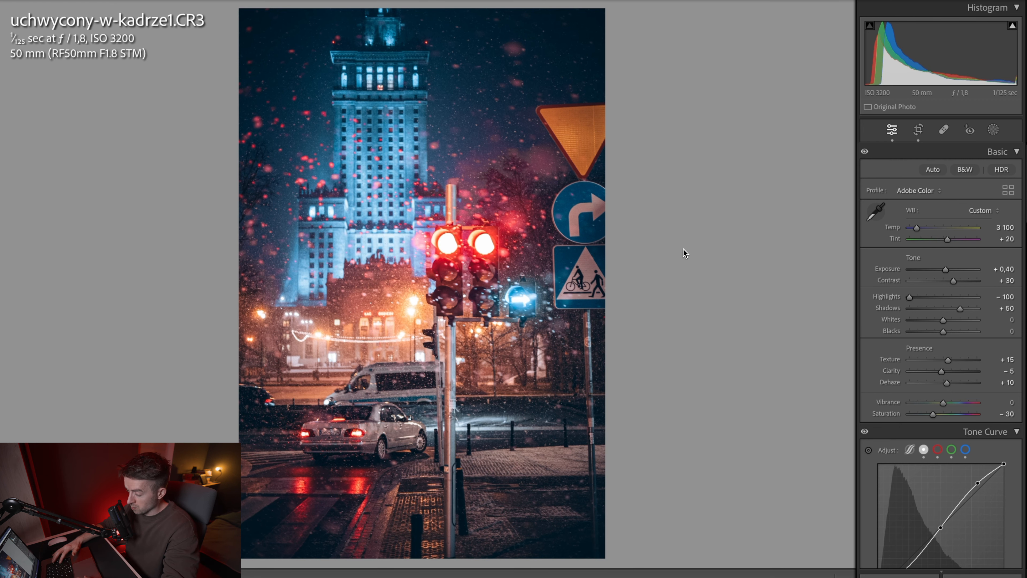
pyautogui.press('\\')
pyautogui.press('\\')
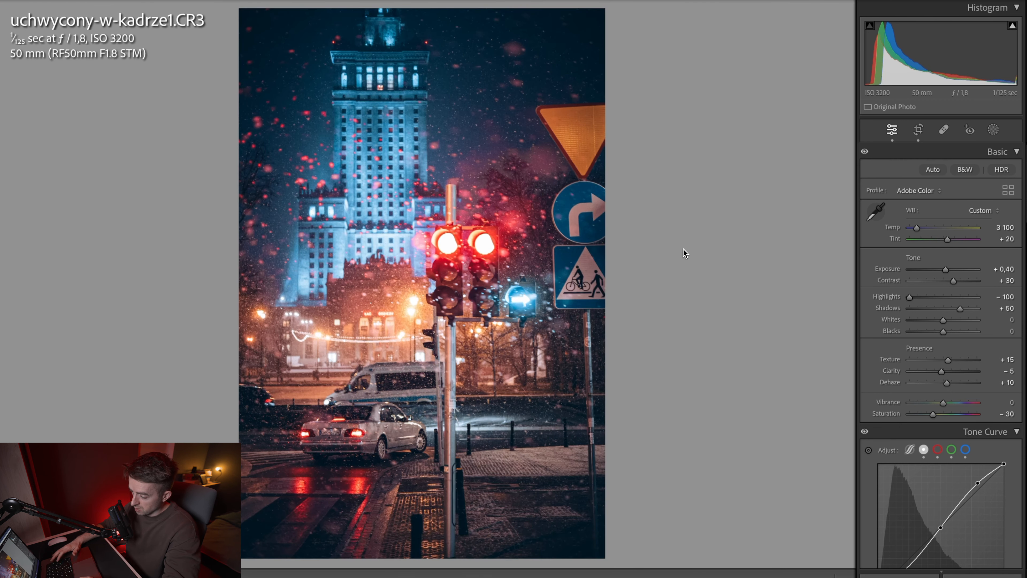
pyautogui.press('\\')
pyautogui.press('\\')
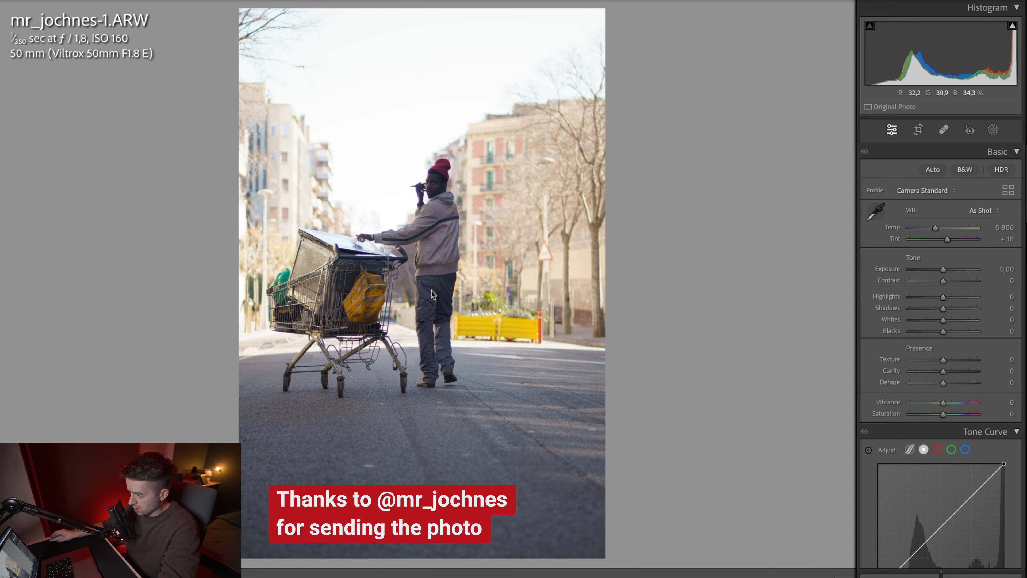
# Step: Crop the street photo of the man with the shopping cart to the 4 x 5 / 8 x 10 aspect ratio
pyautogui.press('r')
pyautogui.click(962, 172)
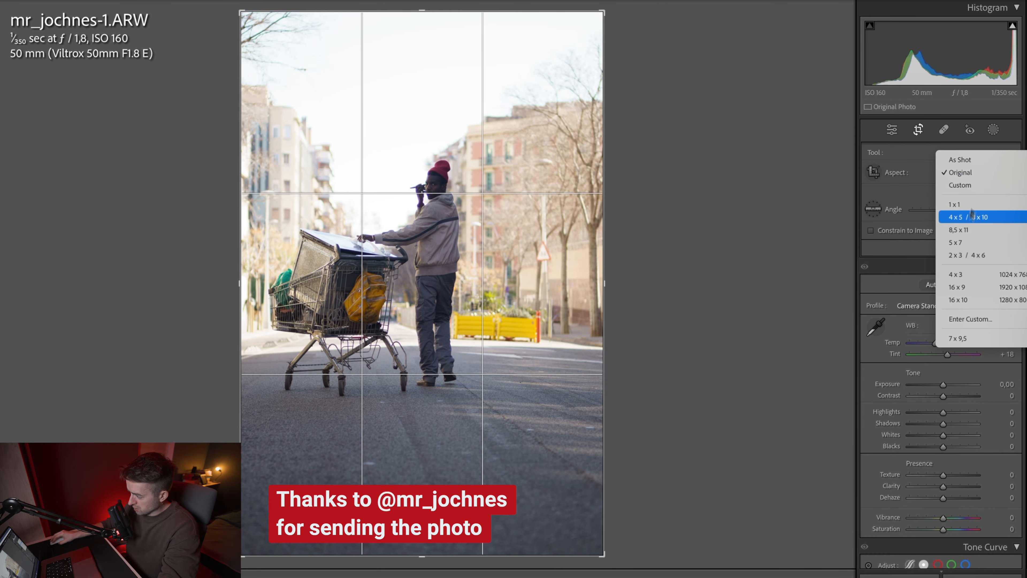
pyautogui.click(973, 217)
pyautogui.press('Return')
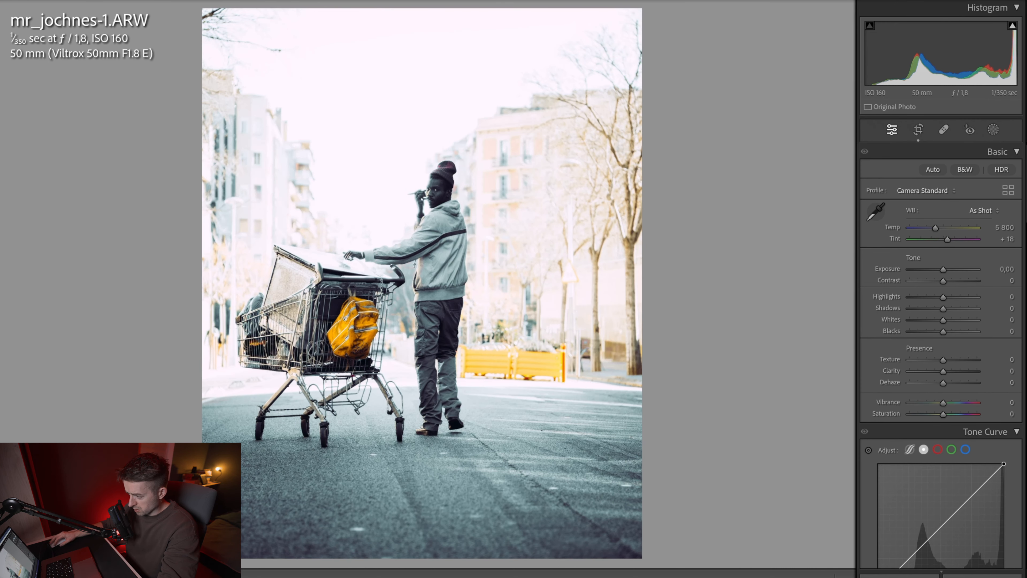
# Step: Apply the bright preset with teal shadows and orange tones, and set Exposure to −0.25, Shadows to +80 and Whites to −75
pyautogui.click(1, 211)
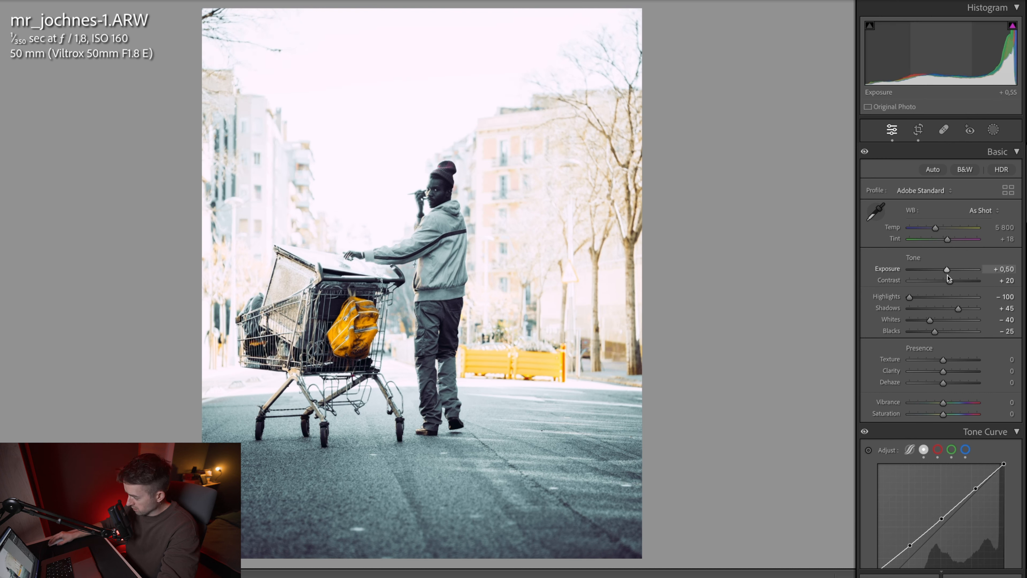
pyautogui.moveTo(948, 271); pyautogui.dragTo(942, 273)
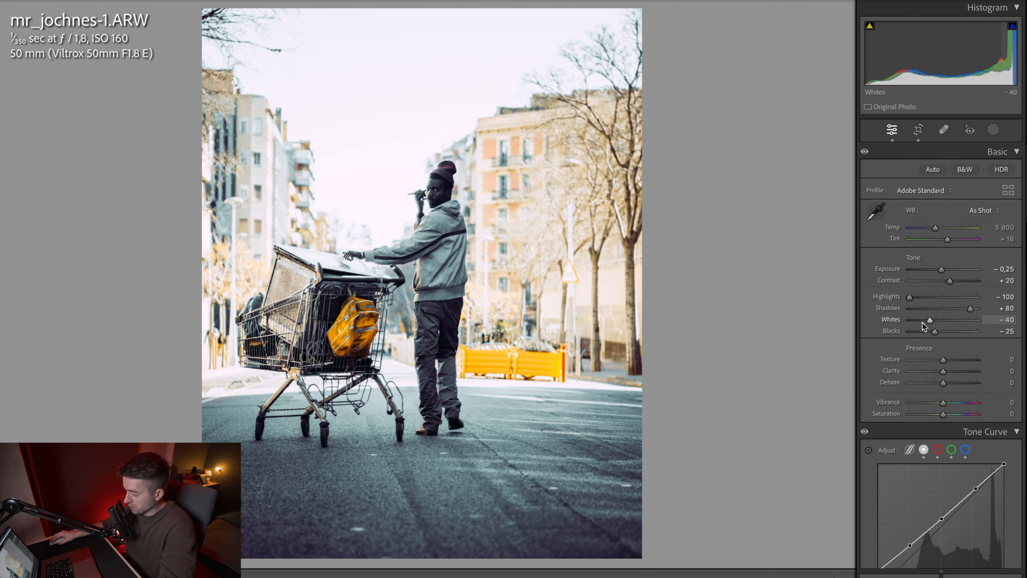
pyautogui.moveTo(931, 322); pyautogui.dragTo(918, 322)
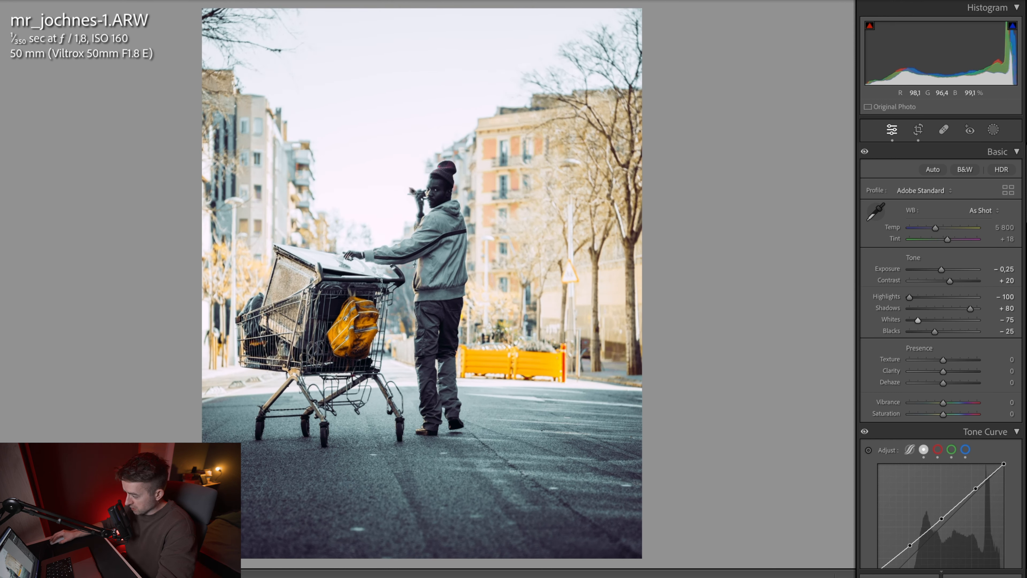
# Step: Set Texture to +15, Clarity to −10, Dehaze to +7 and Vibrance to +15
pyautogui.moveTo(943, 360); pyautogui.dragTo(944, 362)
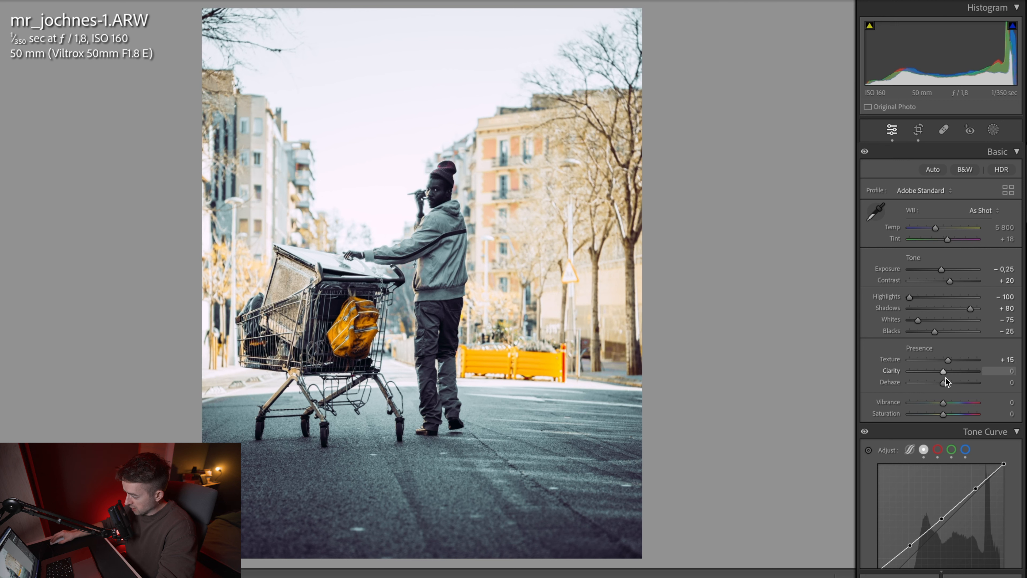
pyautogui.moveTo(942, 373); pyautogui.dragTo(940, 373)
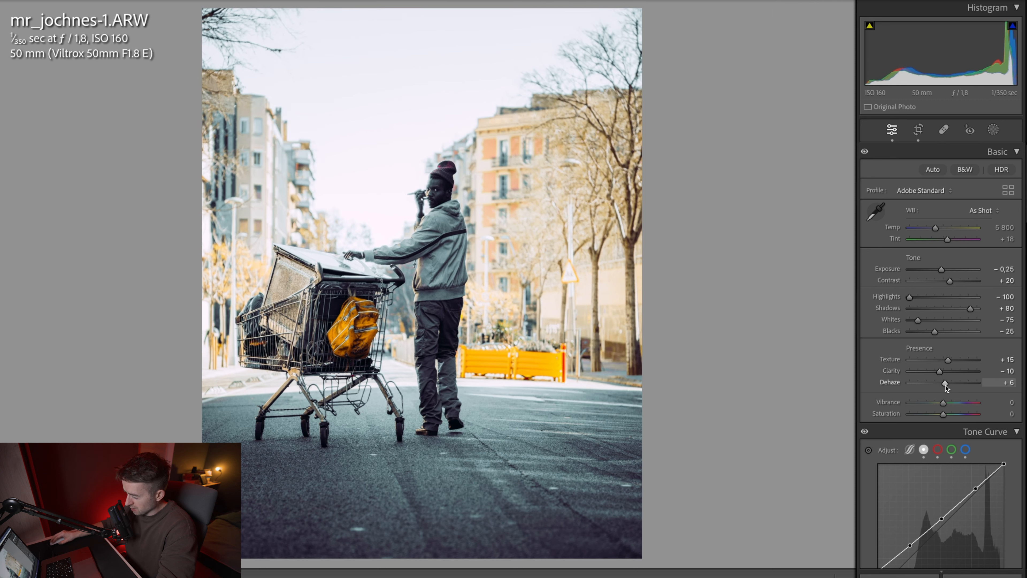
pyautogui.moveTo(946, 385); pyautogui.dragTo(947, 386)
pyautogui.scroll(-4, 946, 386)
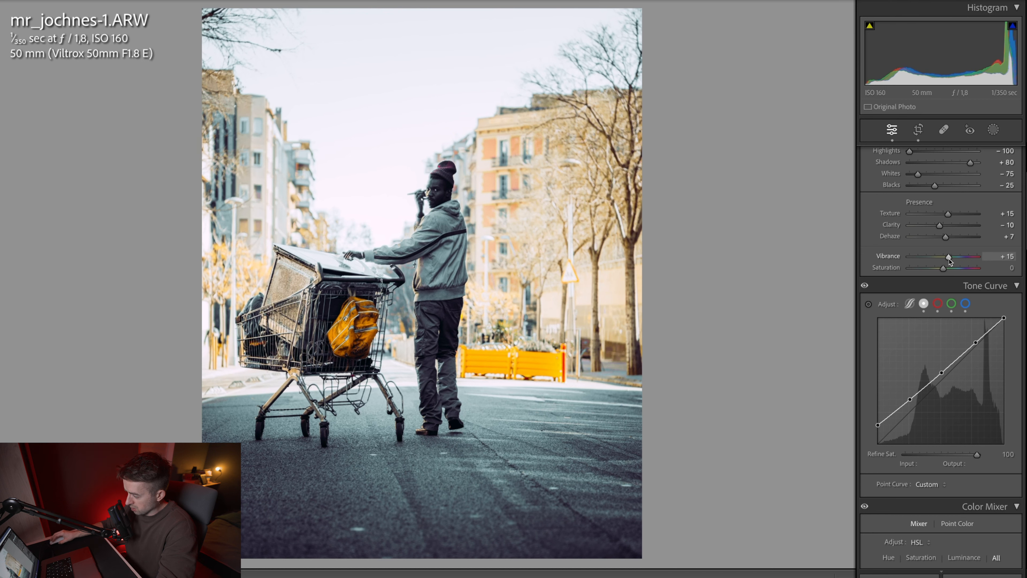
# Step: Lower the tone curve's white point to output 245 and lift its black point slightly
pyautogui.scroll(-4, 943, 263)
pyautogui.moveTo(1004, 167); pyautogui.dragTo(1005, 173)
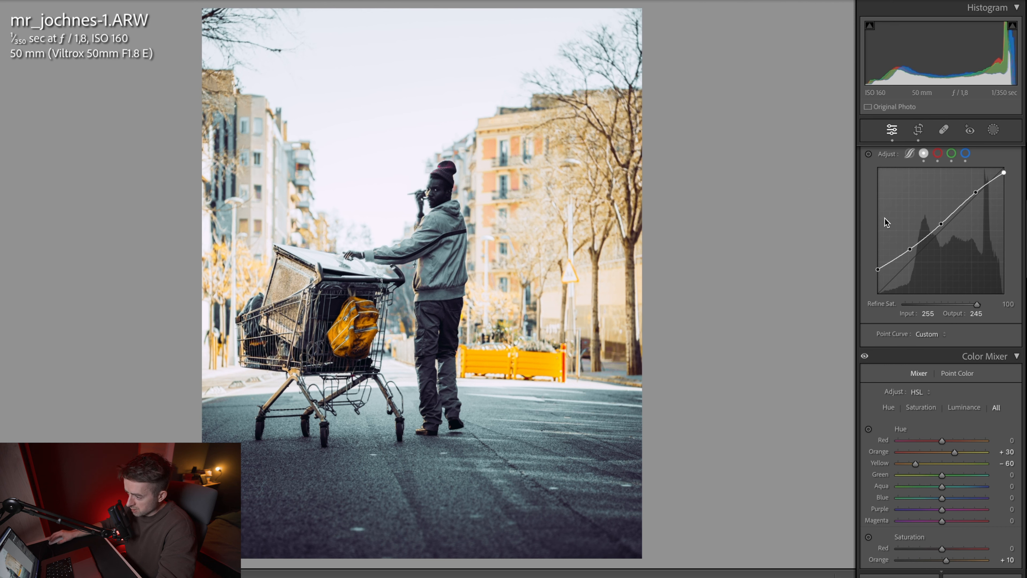
pyautogui.scroll(-10, 893, 216)
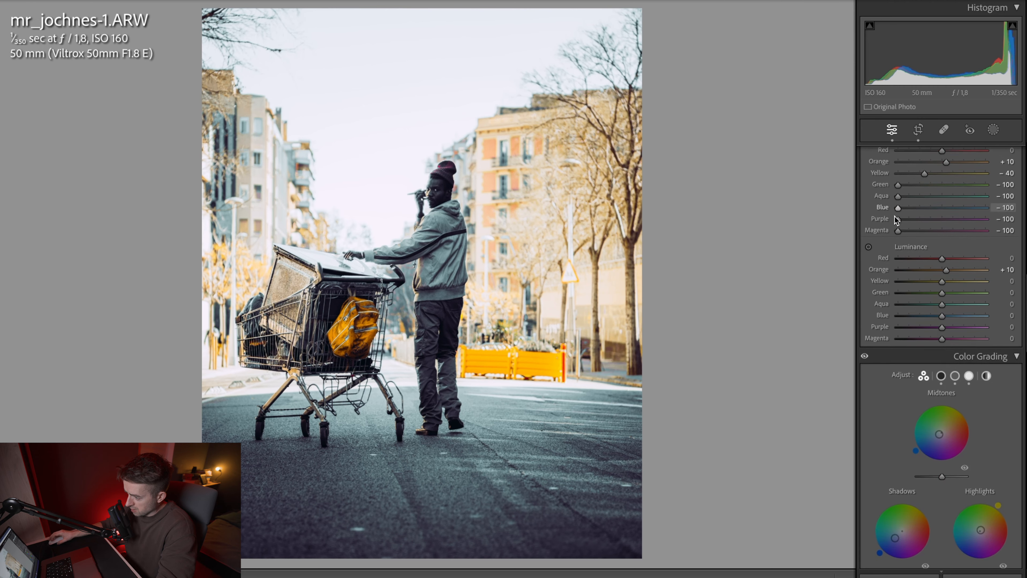
pyautogui.scroll(-15, 897, 219)
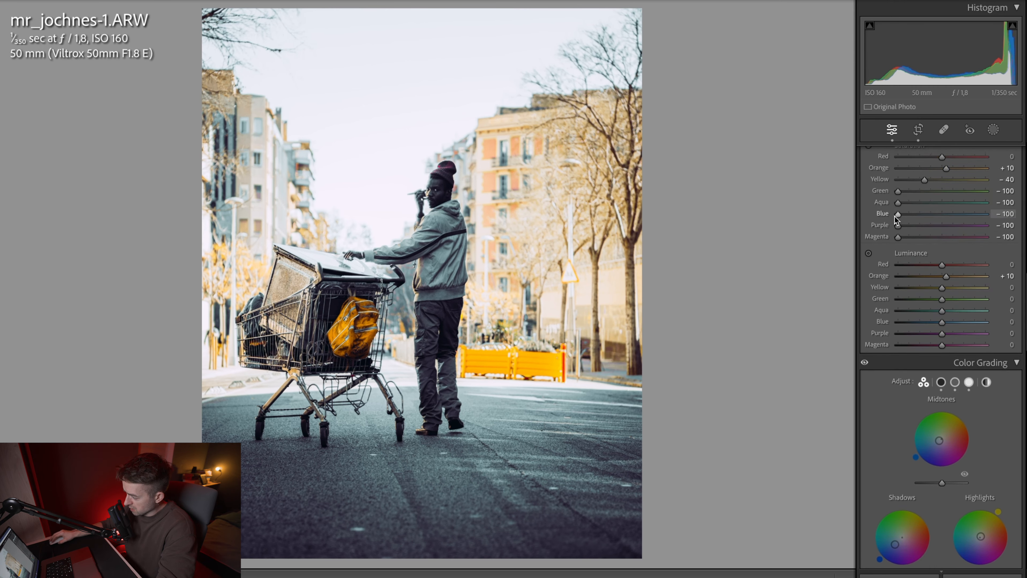
pyautogui.scroll(20, 933, 443)
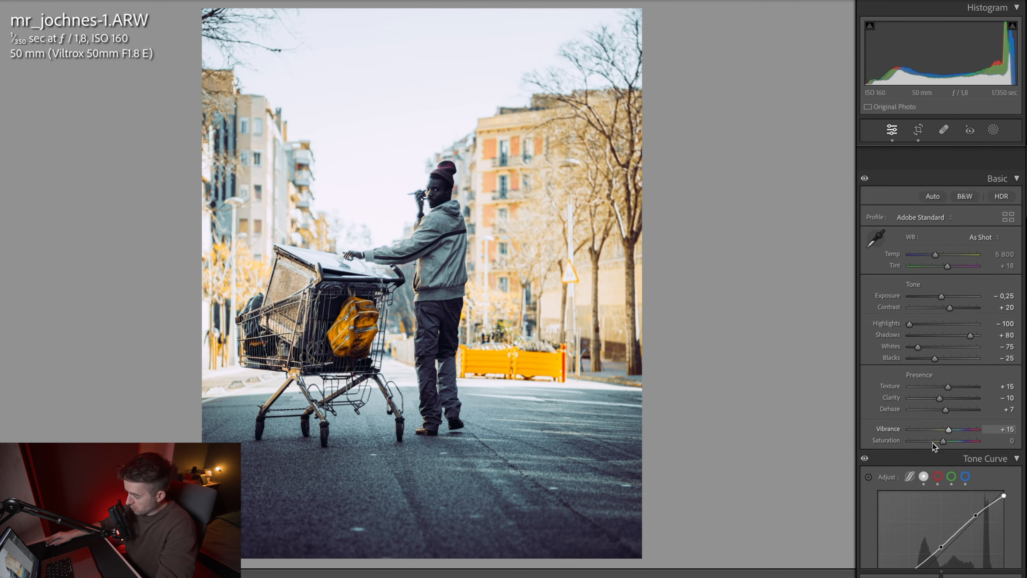
# Step: Mask the man with an object selection and set the mask's Exposure to 0.22, Clarity to 5 and Temp to 10
pyautogui.click(994, 130)
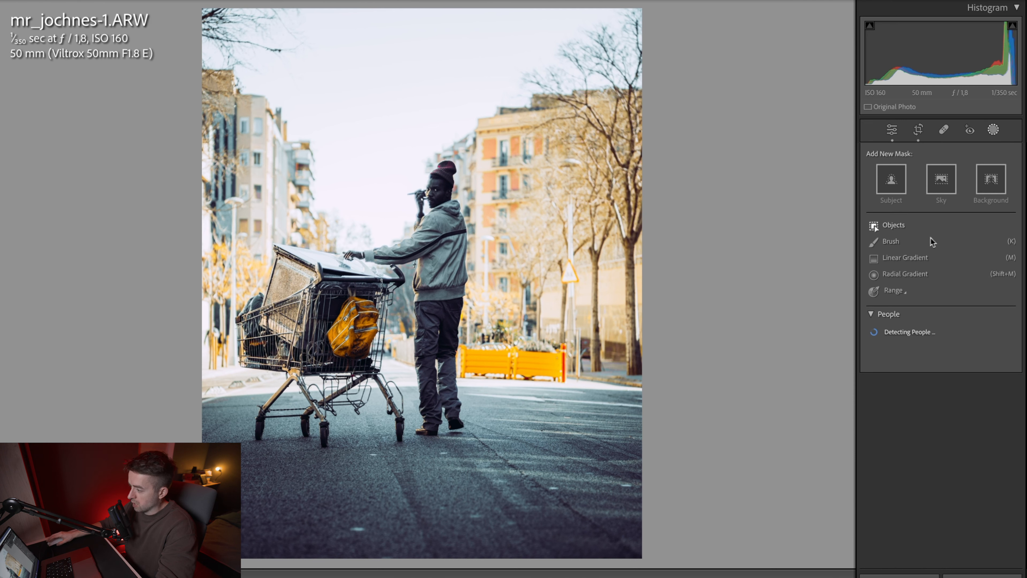
pyautogui.click(900, 227)
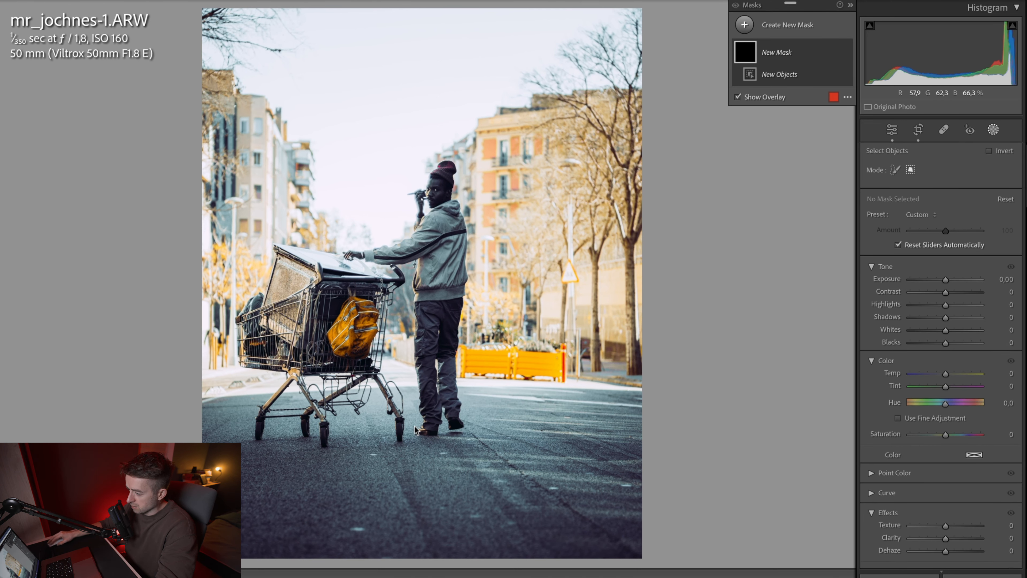
pyautogui.moveTo(946, 234); pyautogui.dragTo(948, 235)
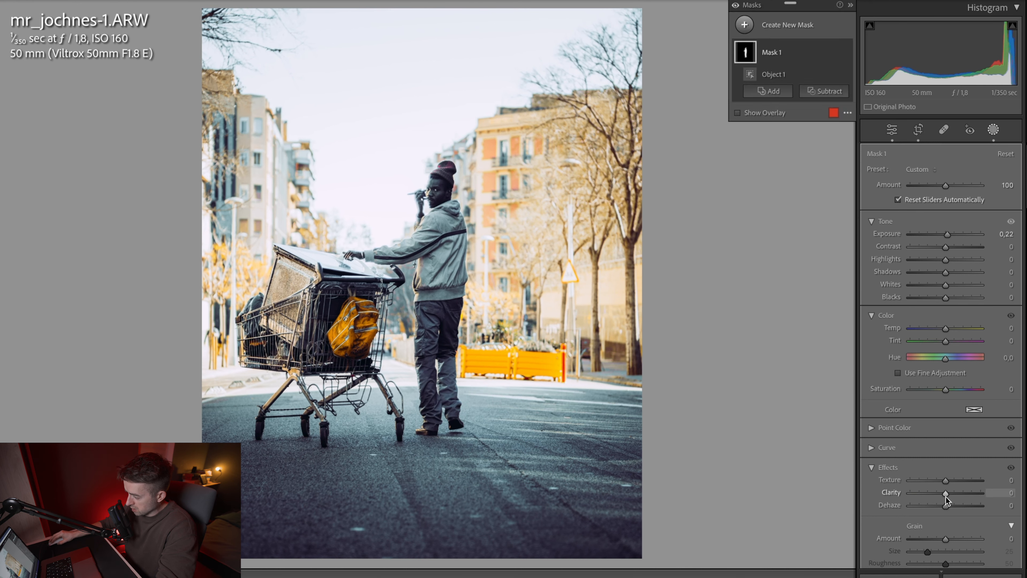
pyautogui.moveTo(946, 496); pyautogui.dragTo(948, 495)
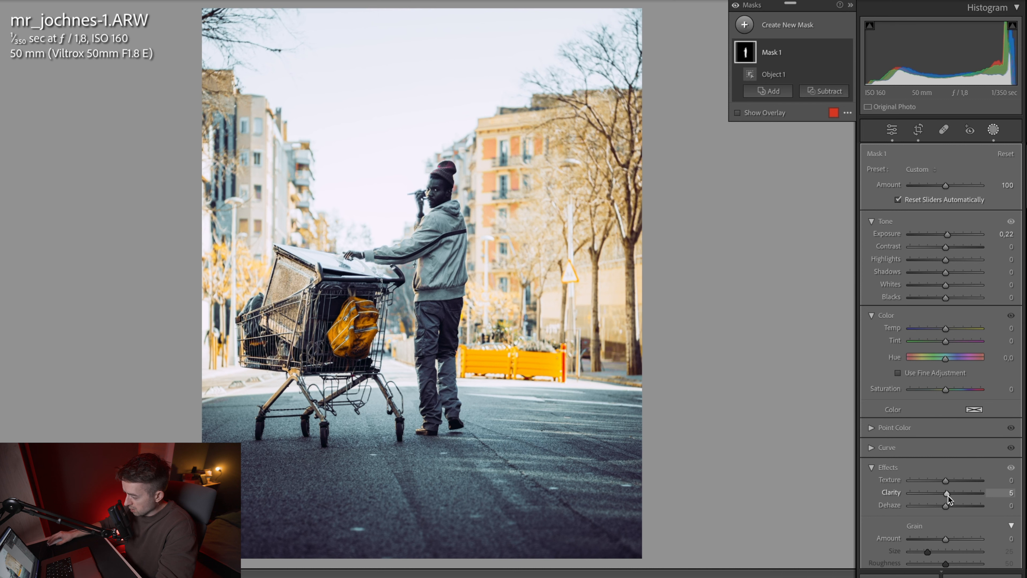
pyautogui.moveTo(946, 329); pyautogui.dragTo(949, 331)
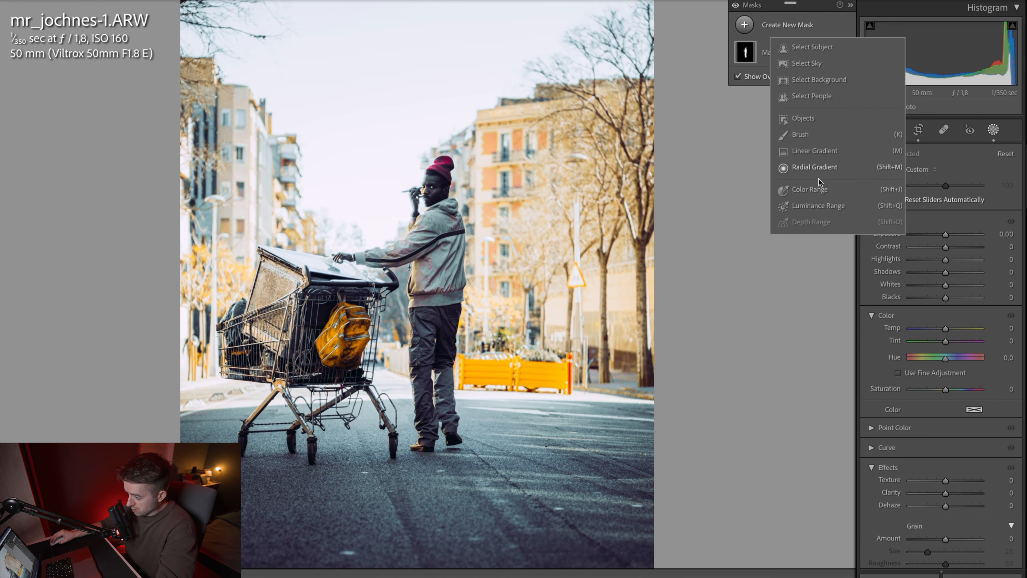
# Step: Add an inverted radial gradient with Feather 100 around the man and cart, and set its Exposure to −0.29
pyautogui.click(817, 170)
pyautogui.moveTo(416, 316); pyautogui.dragTo(549, 446)
pyautogui.moveTo(417, 129); pyautogui.dragTo(416, 85)
pyautogui.moveTo(602, 316); pyautogui.dragTo(622, 320)
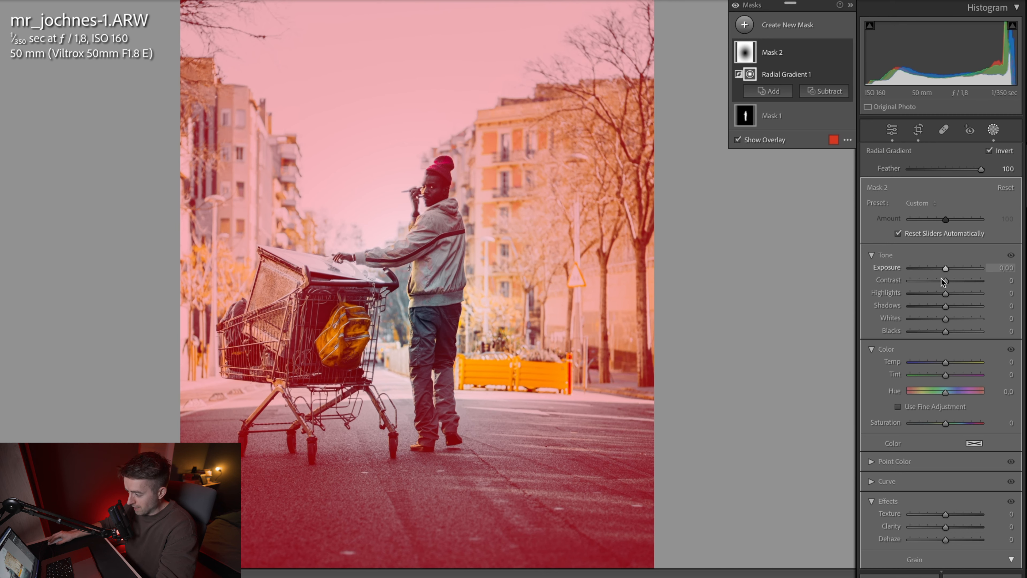
pyautogui.moveTo(945, 270); pyautogui.dragTo(943, 270)
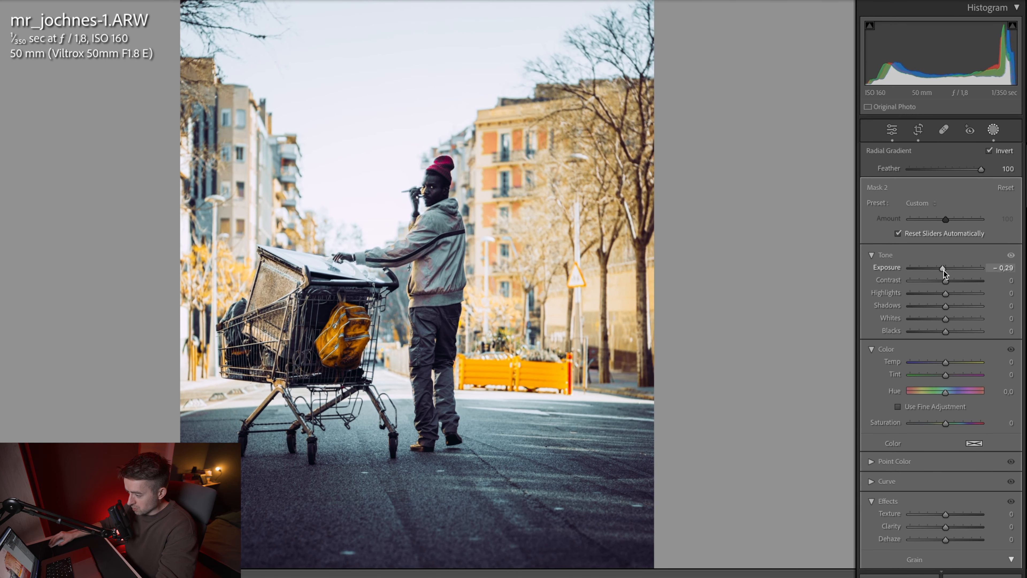
# Step: Shift the radial gradient slightly down, stretch it upward above the man's head, and raise its Dehaze slightly
pyautogui.moveTo(419, 316); pyautogui.dragTo(423, 334)
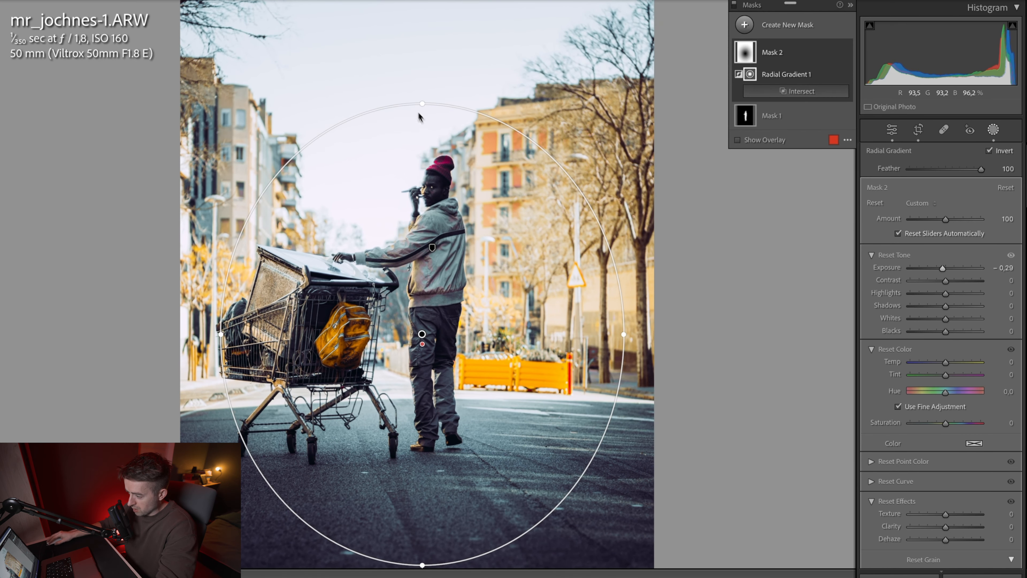
pyautogui.moveTo(422, 104); pyautogui.dragTo(424, 28)
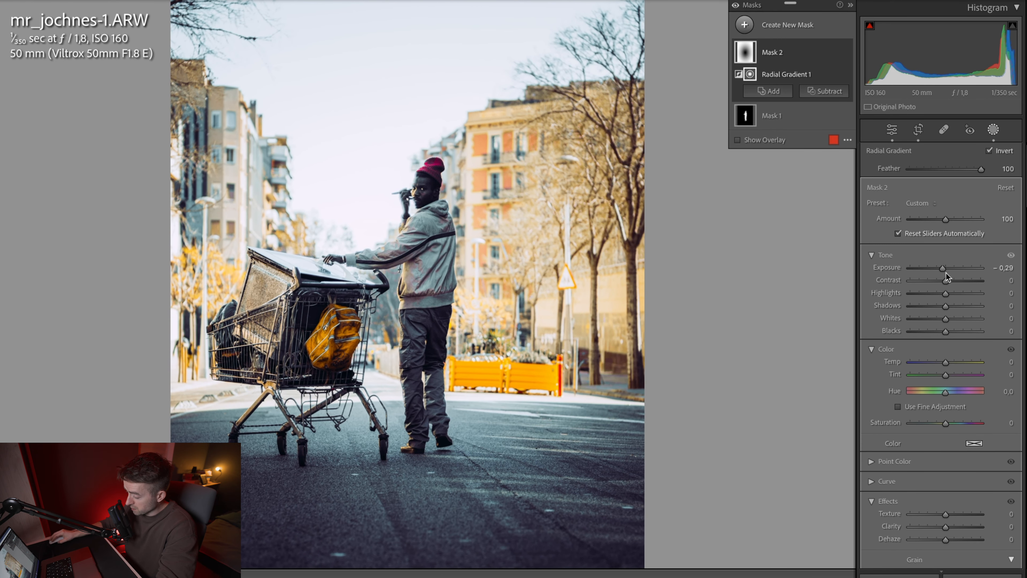
pyautogui.moveTo(946, 540); pyautogui.dragTo(946, 543)
# Step: Review the man's mask settings, leave masking and compare the street photo with its unedited version
pyautogui.click(771, 113)
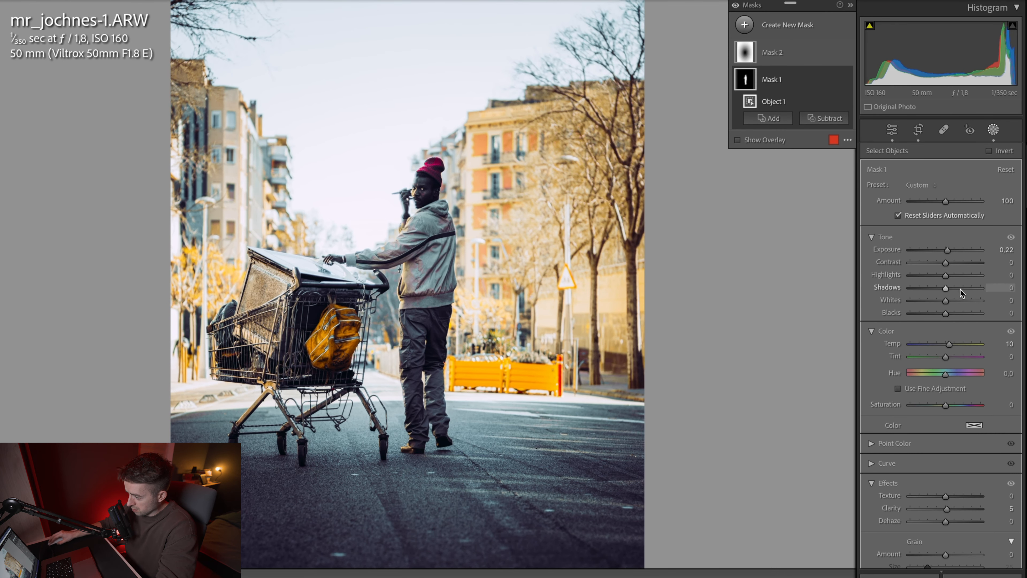
pyautogui.hotkey('shift', 'w')
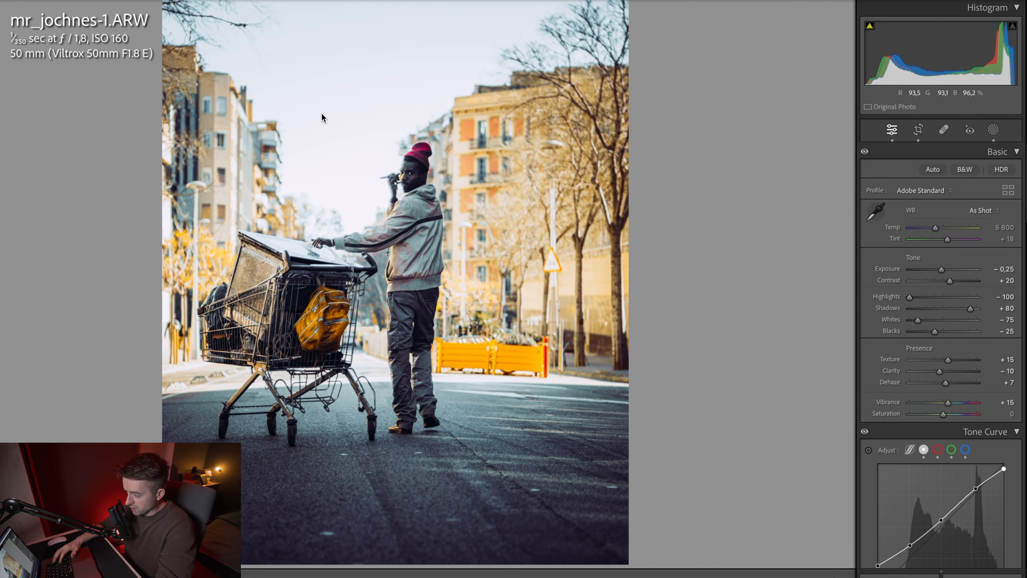
pyautogui.press('\\')
pyautogui.press('\\')
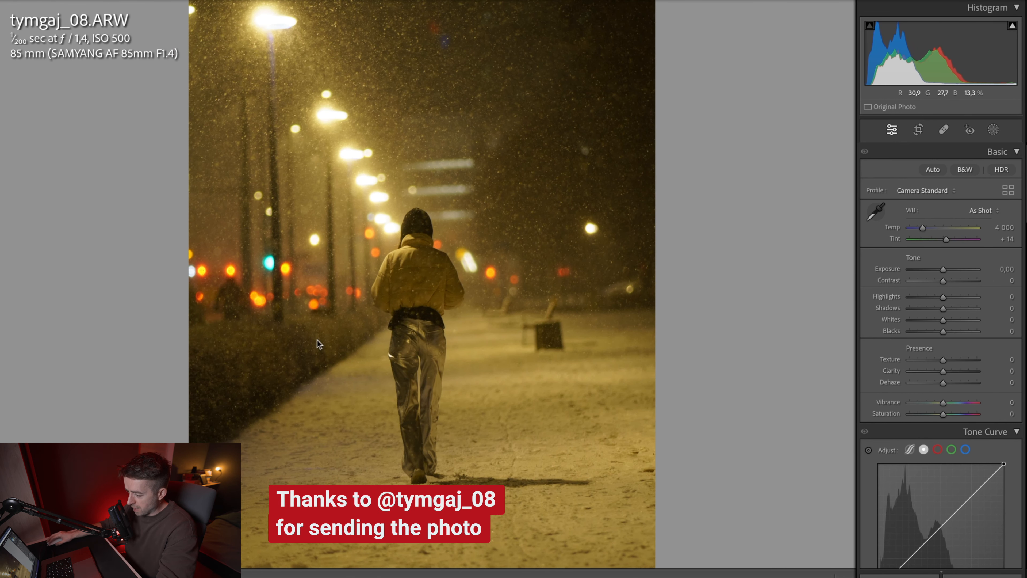
# Step: Rotate the snowy night photo by 2.05 degrees and crop it to the 4 x 5 / 8 x 10 aspect ratio, repositioning it in the frame
pyautogui.press('r')
pyautogui.moveTo(627, 286); pyautogui.dragTo(633, 298)
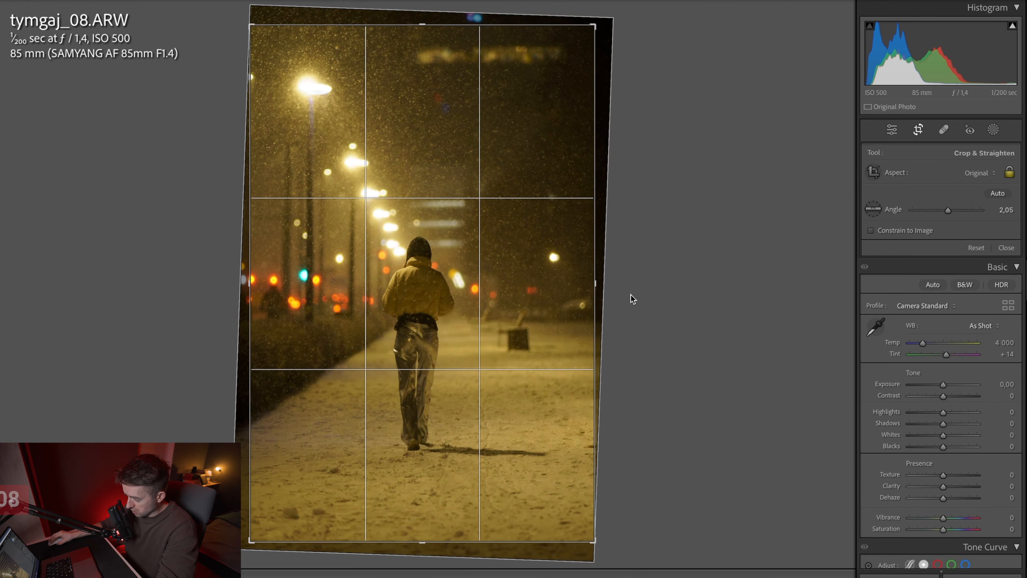
pyautogui.click(979, 173)
pyautogui.click(968, 213)
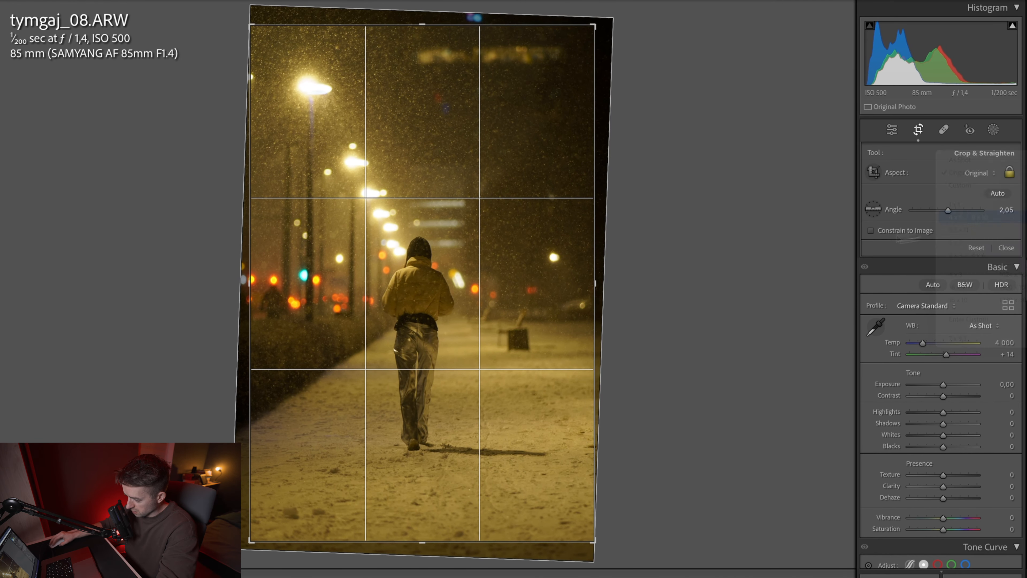
pyautogui.moveTo(548, 311); pyautogui.dragTo(549, 272)
pyautogui.press('Return')
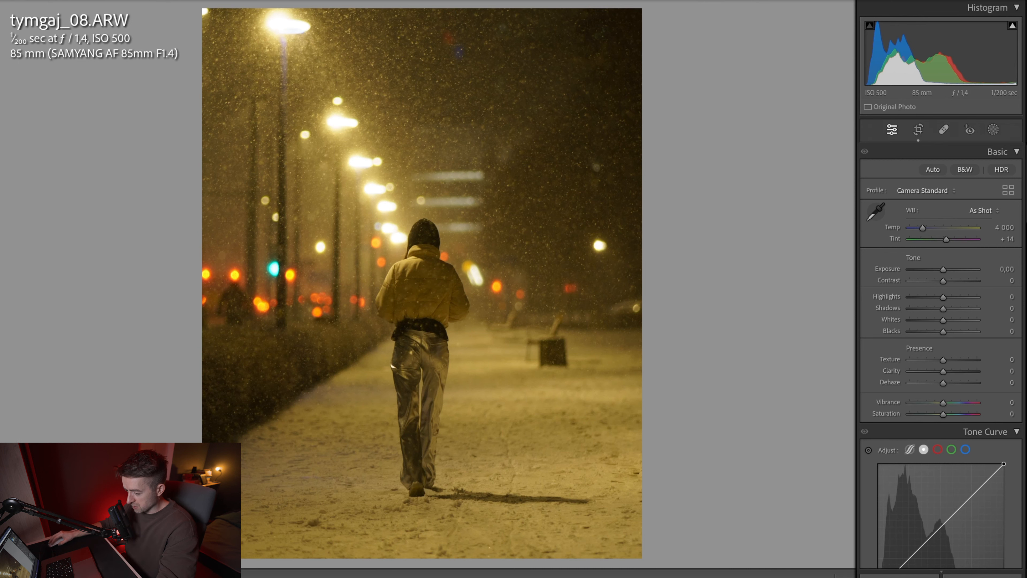
# Step: Apply the colour preset to the night photo and set Temp to 3 010, Texture to +15 and Dehaze to −5
pyautogui.click(3, 453)
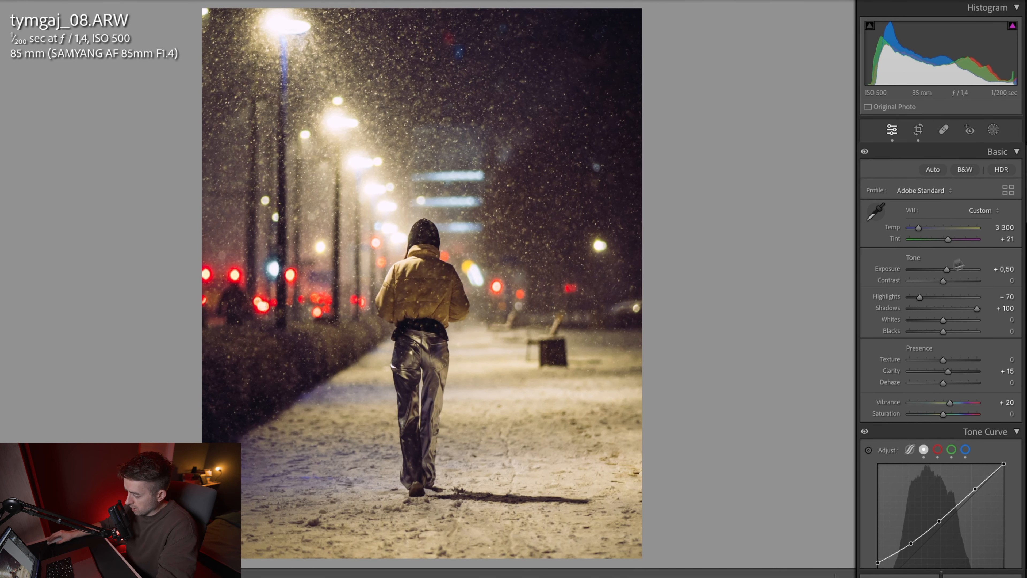
pyautogui.moveTo(919, 228); pyautogui.dragTo(916, 230)
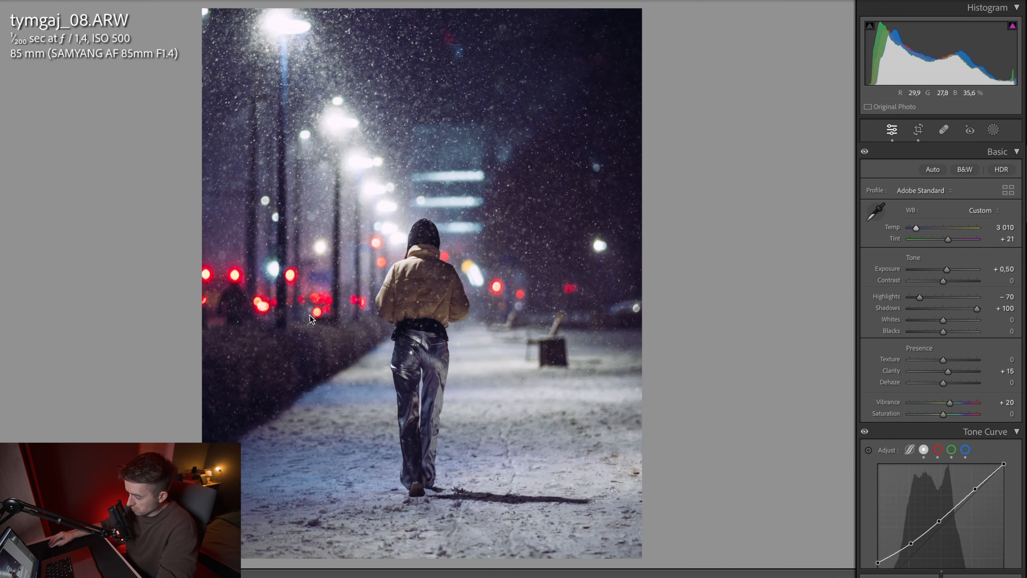
pyautogui.moveTo(917, 360); pyautogui.dragTo(954, 364)
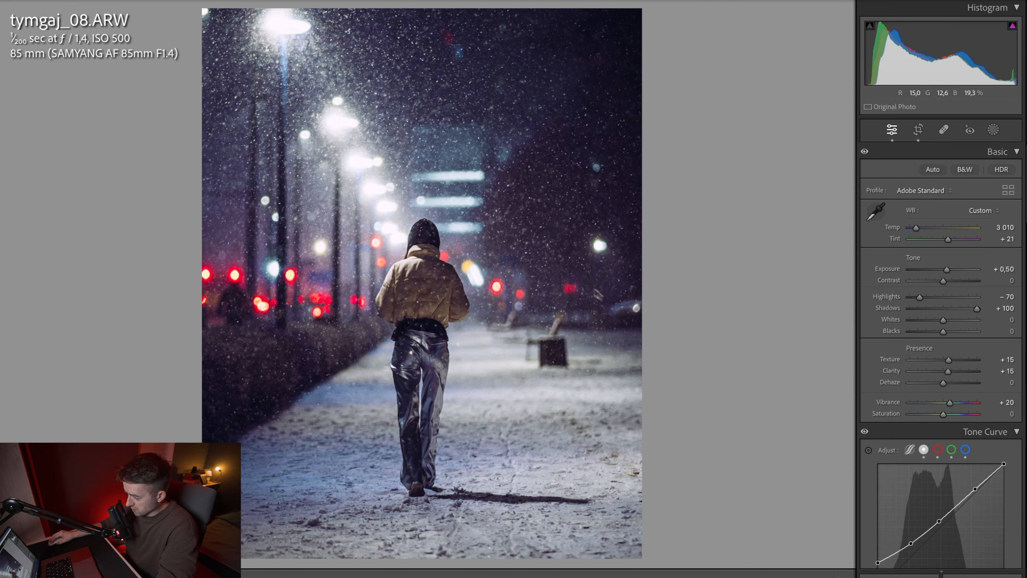
pyautogui.moveTo(943, 383); pyautogui.dragTo(941, 384)
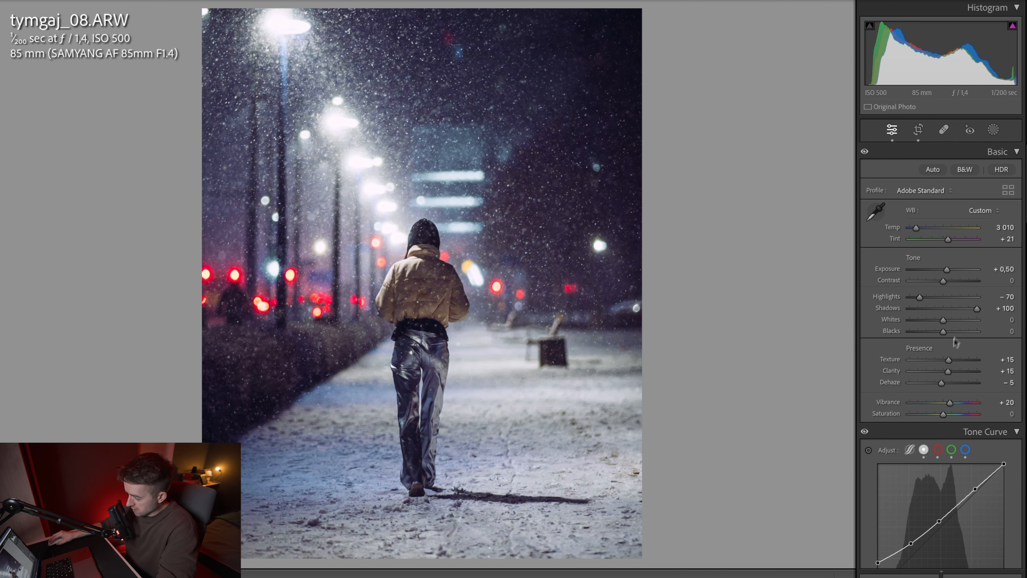
# Step: Set Highlights to −80 and Shadows to +80, and compare the night photo with its unedited version
pyautogui.moveTo(976, 310); pyautogui.dragTo(970, 308)
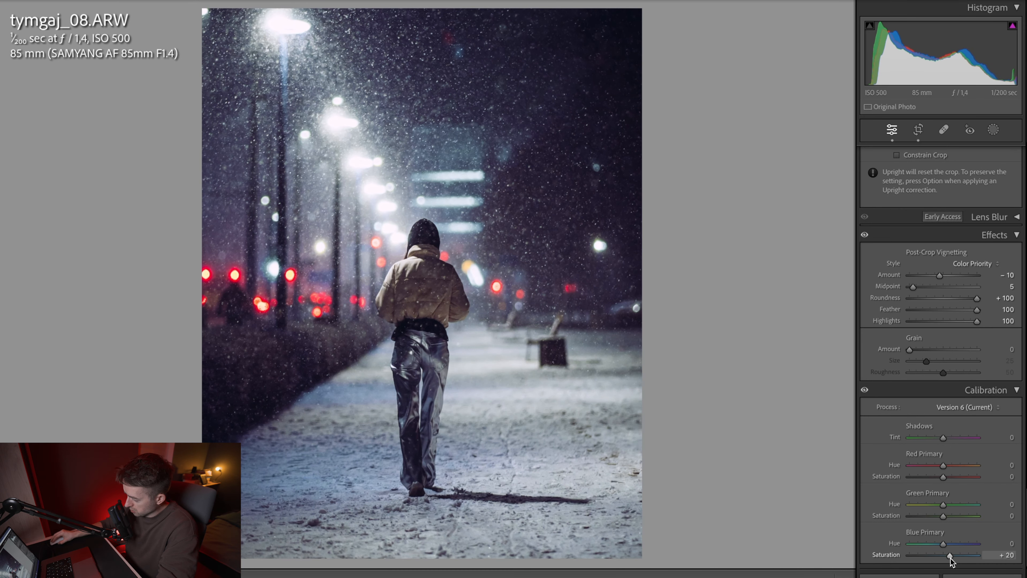
pyautogui.scroll(10, 931, 212)
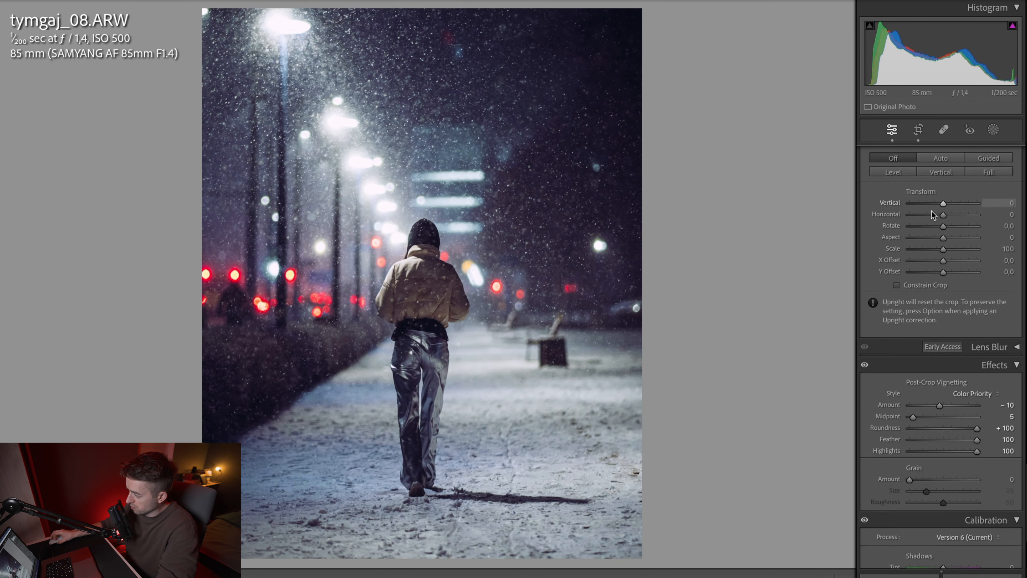
pyautogui.scroll(10, 938, 201)
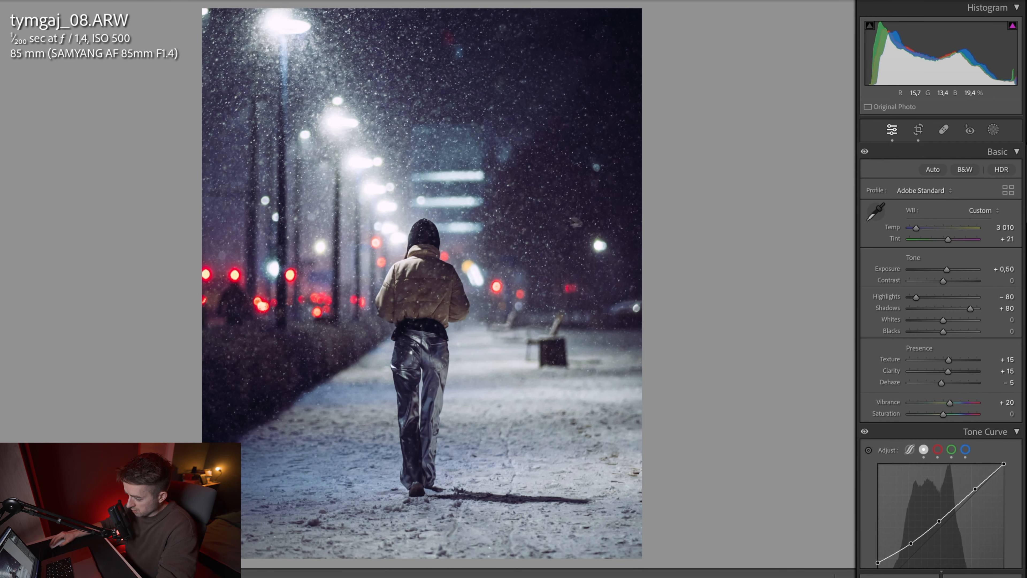
pyautogui.press('\\')
pyautogui.press('\\')
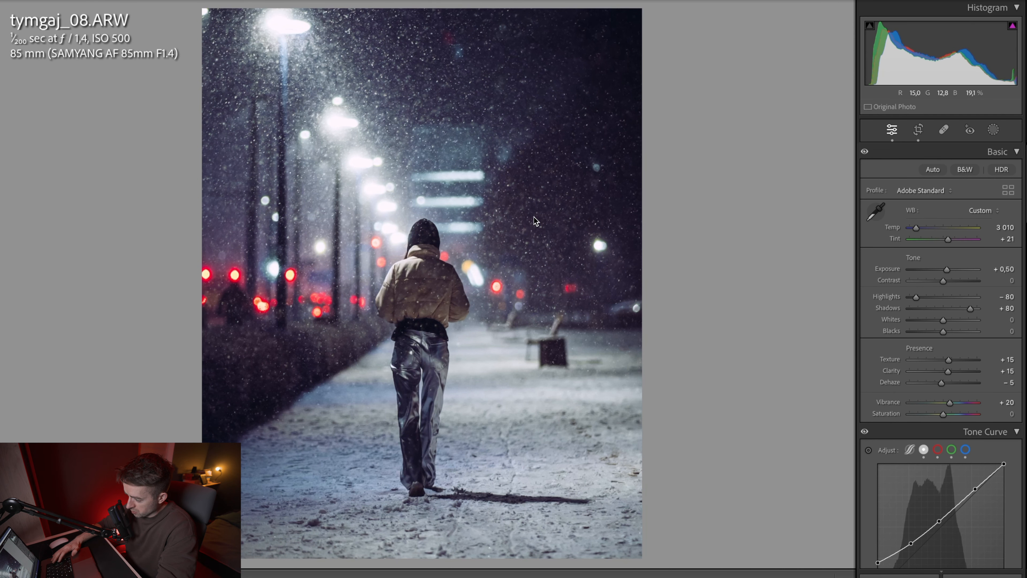
# Step: Mask the walking person with a subject selection and set Exposure to 0.23, Texture to 11 and Clarity to 4
pyautogui.click(993, 130)
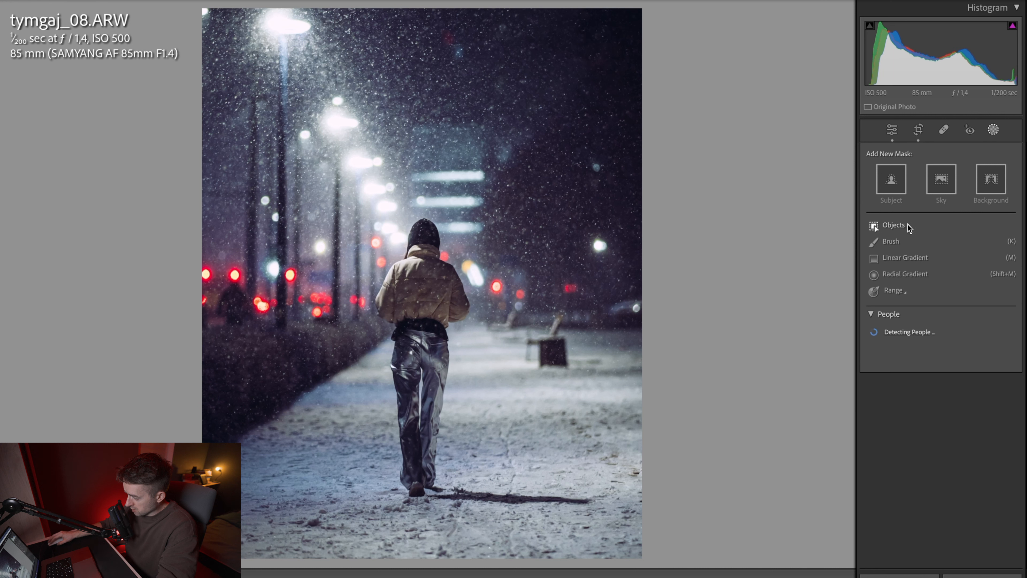
pyautogui.click(896, 193)
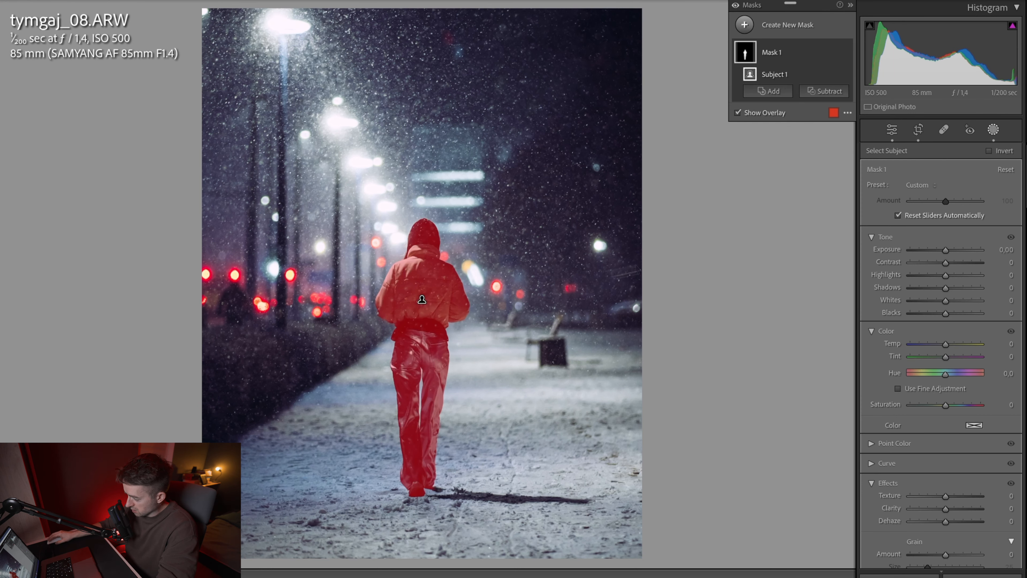
pyautogui.moveTo(948, 253); pyautogui.dragTo(948, 253)
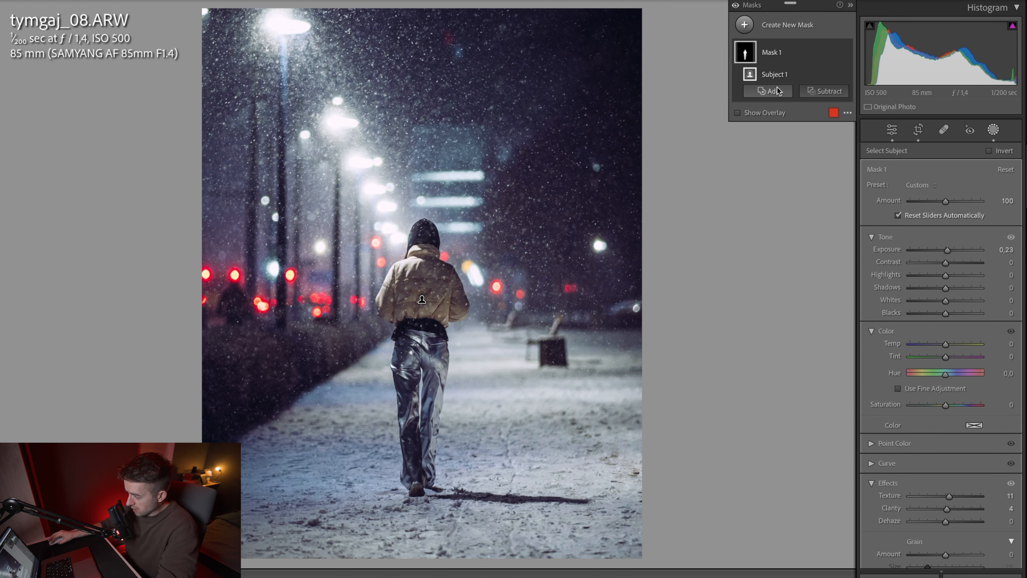
pyautogui.click(777, 90)
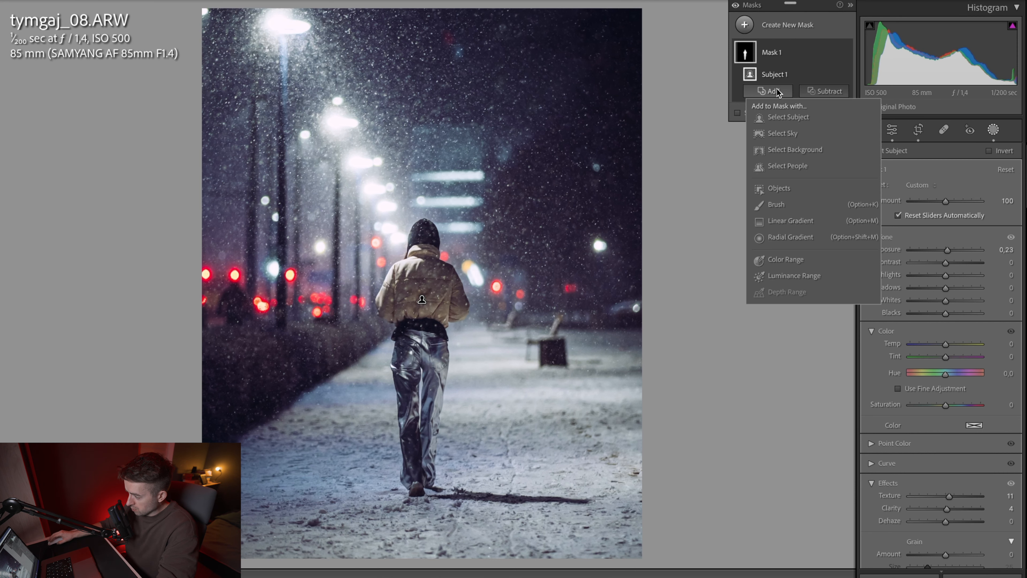
# Step: Add a large inverted radial gradient centred on the walking person, and set its Exposure to −0.14 and Dehaze to 8
pyautogui.click(797, 27)
pyautogui.click(826, 170)
pyautogui.click(422, 300)
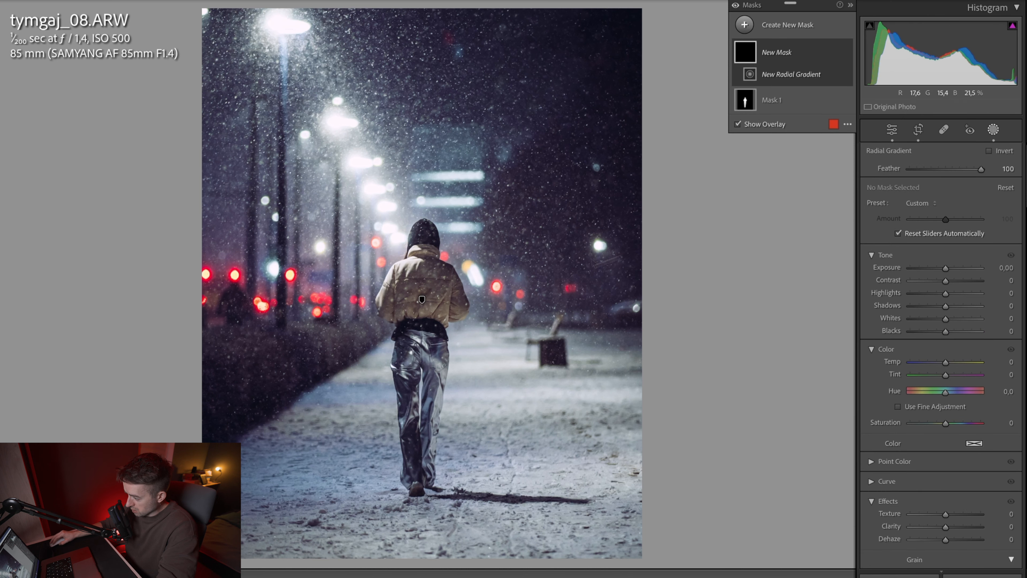
pyautogui.moveTo(419, 343); pyautogui.dragTo(646, 46)
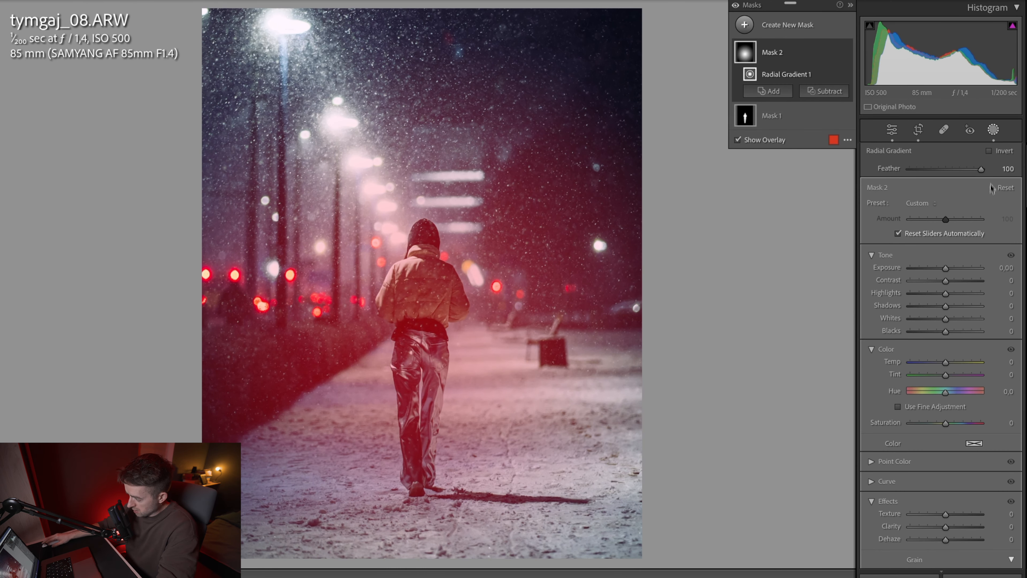
pyautogui.moveTo(945, 269); pyautogui.dragTo(943, 273)
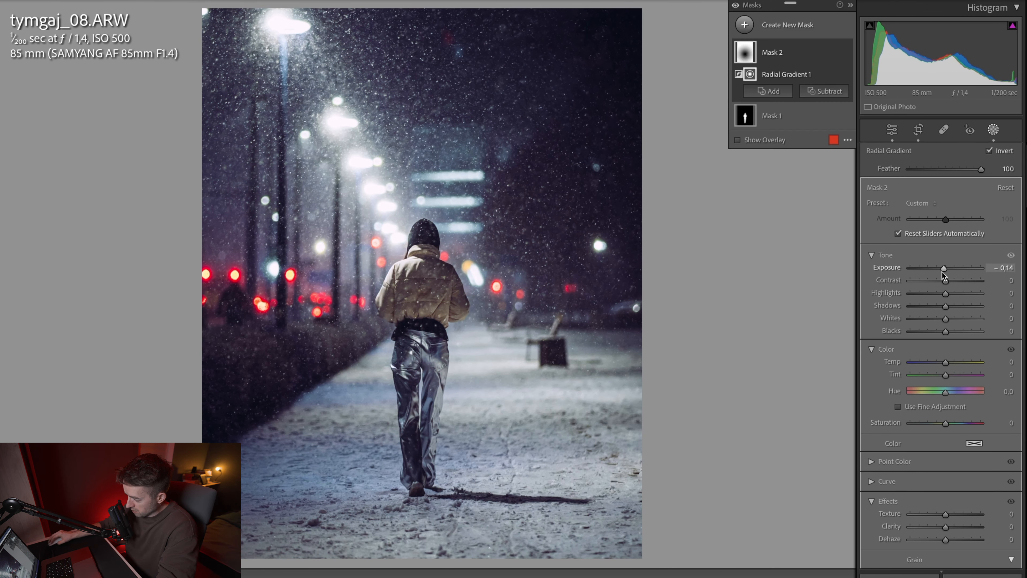
pyautogui.moveTo(948, 543); pyautogui.dragTo(949, 543)
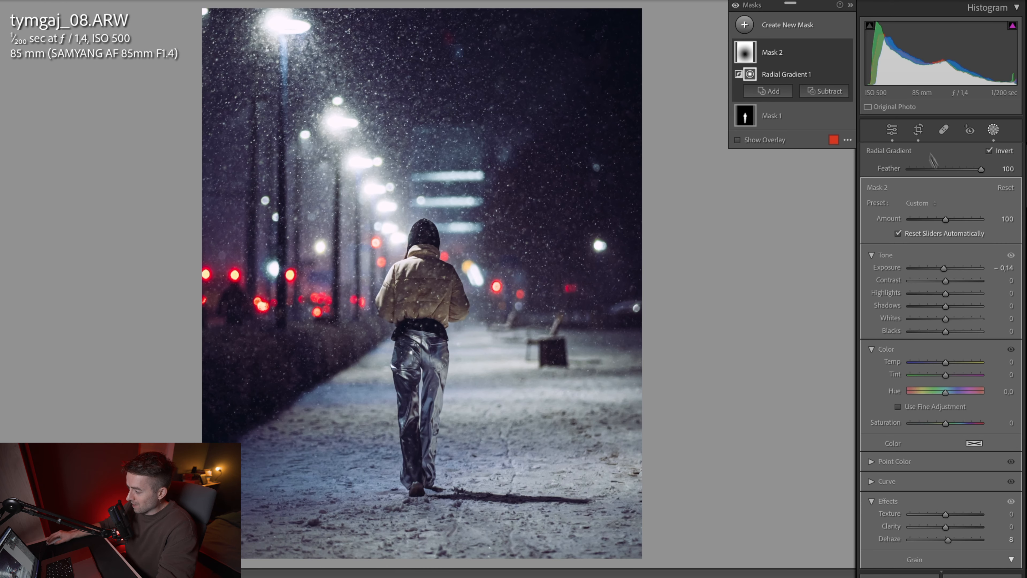
# Step: Add a tilted, elongated radial gradient along the row of street lamps and set its Dehaze to −26
pyautogui.click(770, 91)
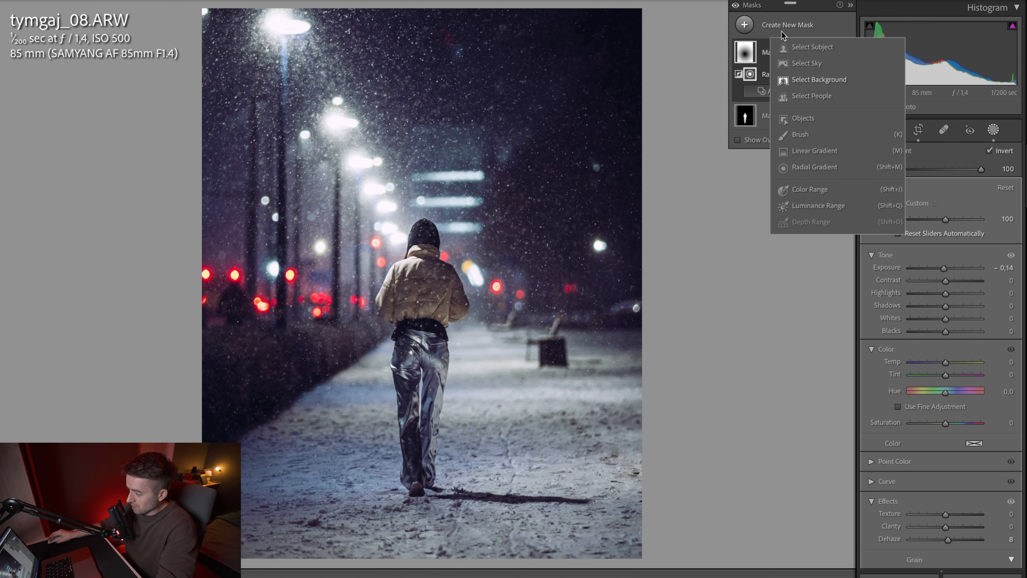
pyautogui.click(816, 167)
pyautogui.moveTo(350, 205); pyautogui.dragTo(410, 94)
pyautogui.moveTo(386, 203); pyautogui.dragTo(360, 162)
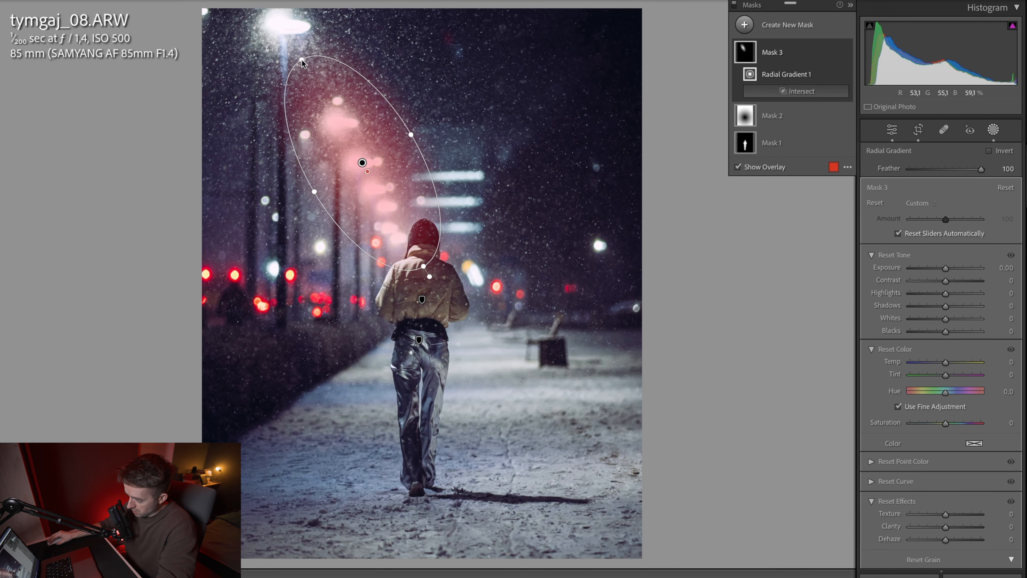
pyautogui.moveTo(299, 61); pyautogui.dragTo(273, 9)
pyautogui.moveTo(424, 266); pyautogui.dragTo(476, 356)
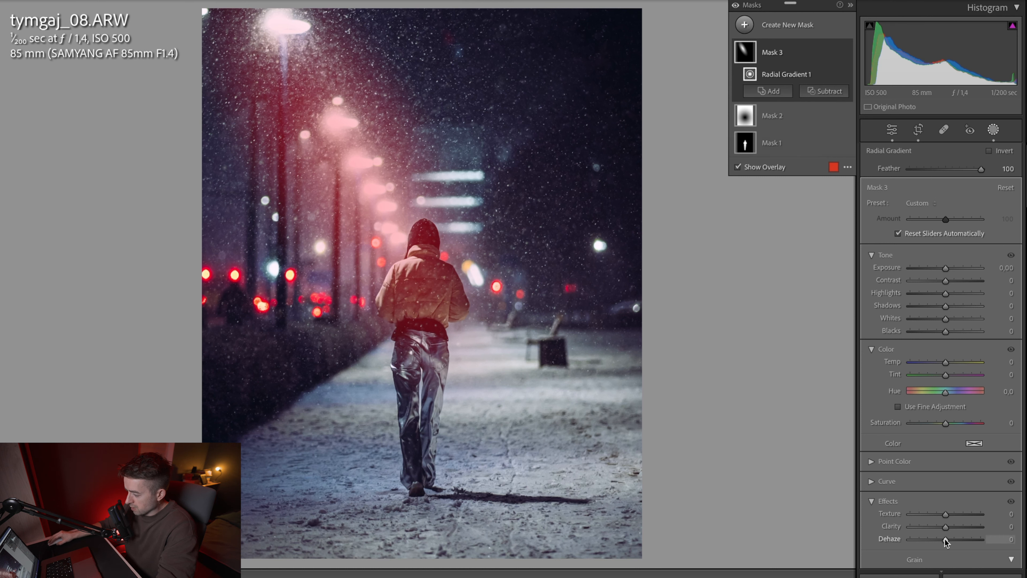
pyautogui.moveTo(945, 539); pyautogui.dragTo(936, 540)
# Step: Subtract the walking person from the street lamp gradient mask with an object selection
pyautogui.click(824, 91)
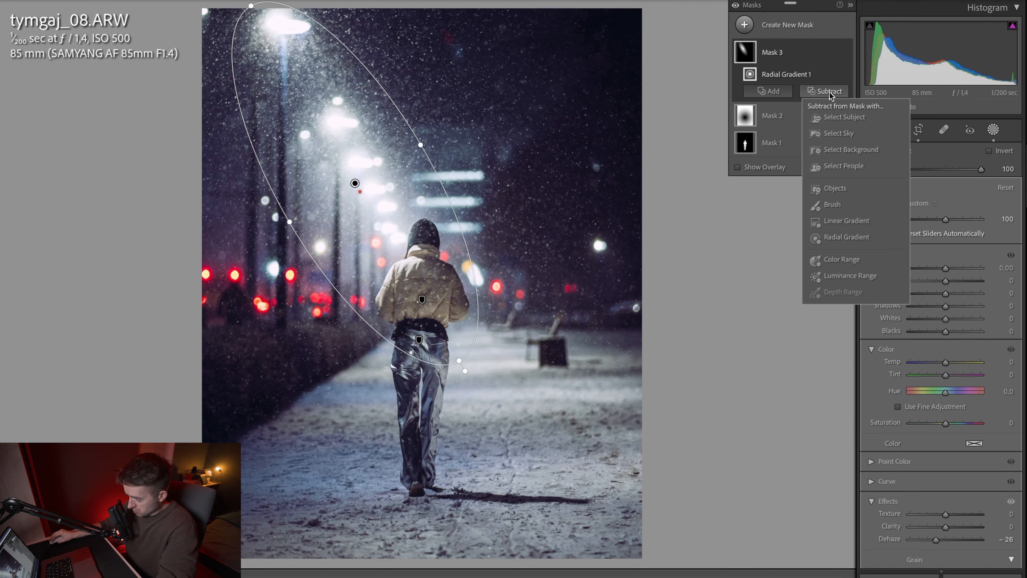
pyautogui.click(834, 191)
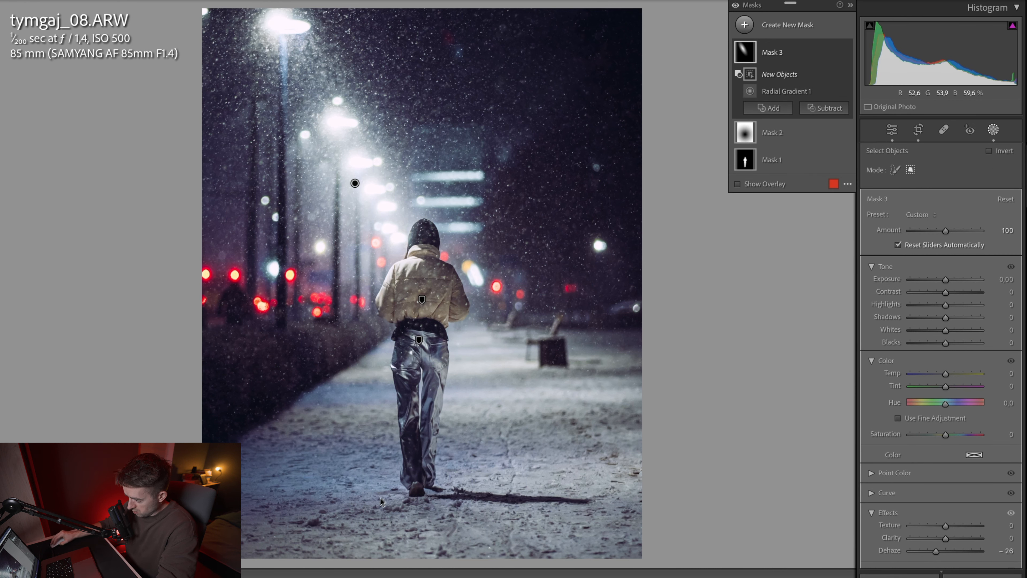
pyautogui.moveTo(368, 508); pyautogui.dragTo(542, 242)
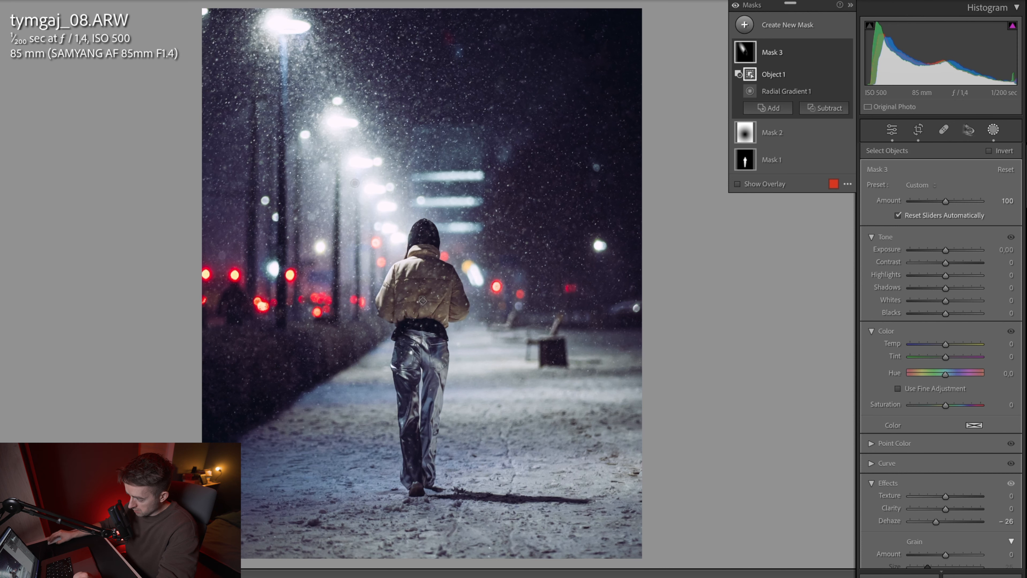
pyautogui.click(992, 130)
# Step: Compare the finished night street photo with its unedited version
pyautogui.press('\\')
pyautogui.press('\\')
pyautogui.press('\\')
pyautogui.press('\\')
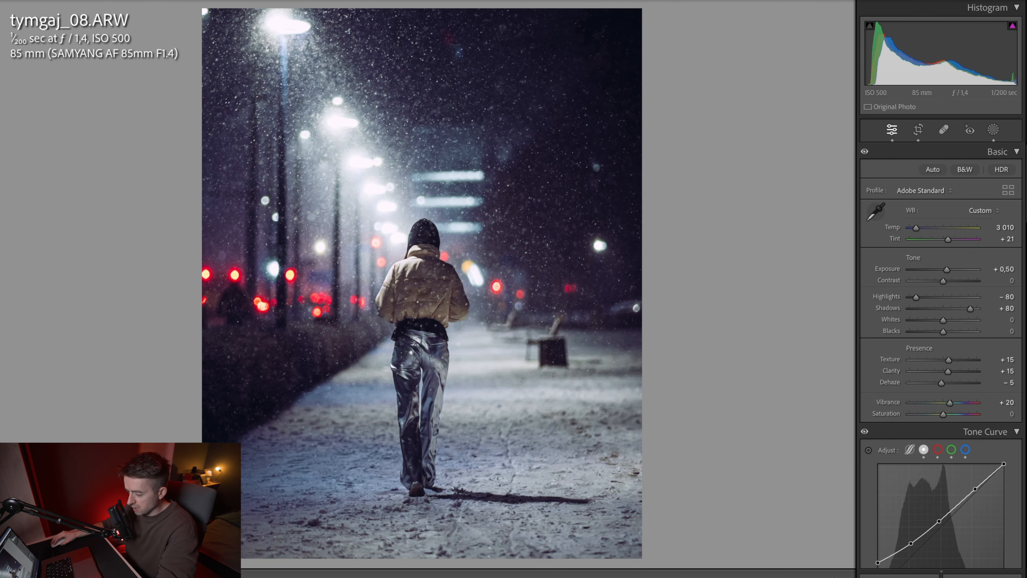
# Step: Straighten the tram photo by −1.50 degrees and crop it to the 4 x 5 / 8 x 10 aspect ratio
pyautogui.press('Right')
pyautogui.click(921, 130)
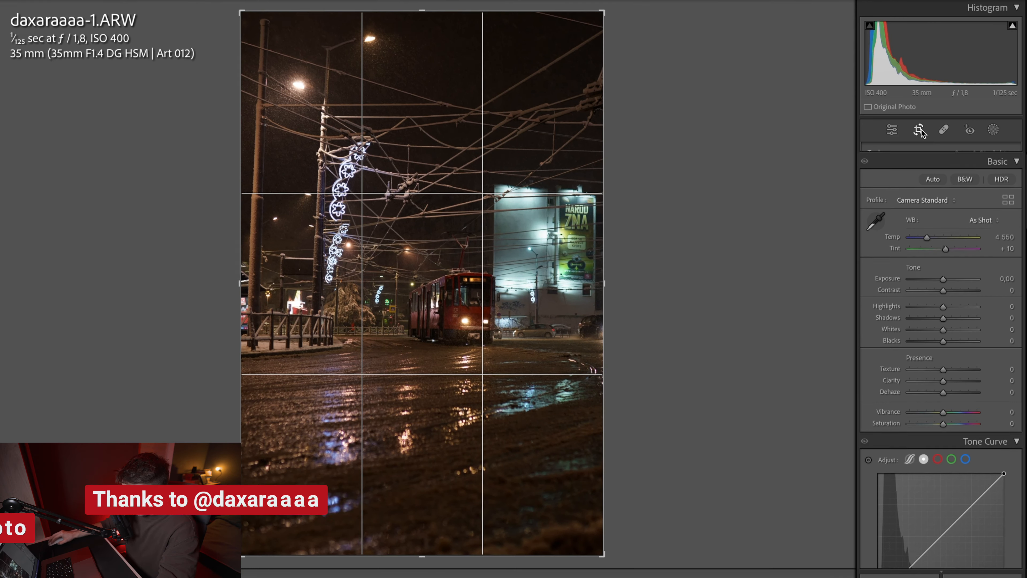
pyautogui.moveTo(679, 294); pyautogui.dragTo(662, 308)
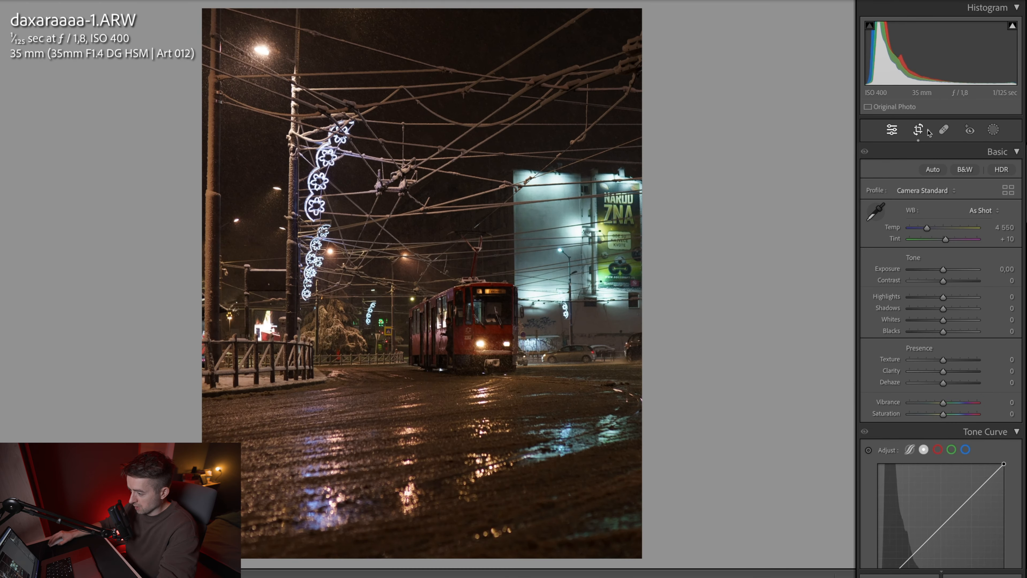
pyautogui.click(919, 130)
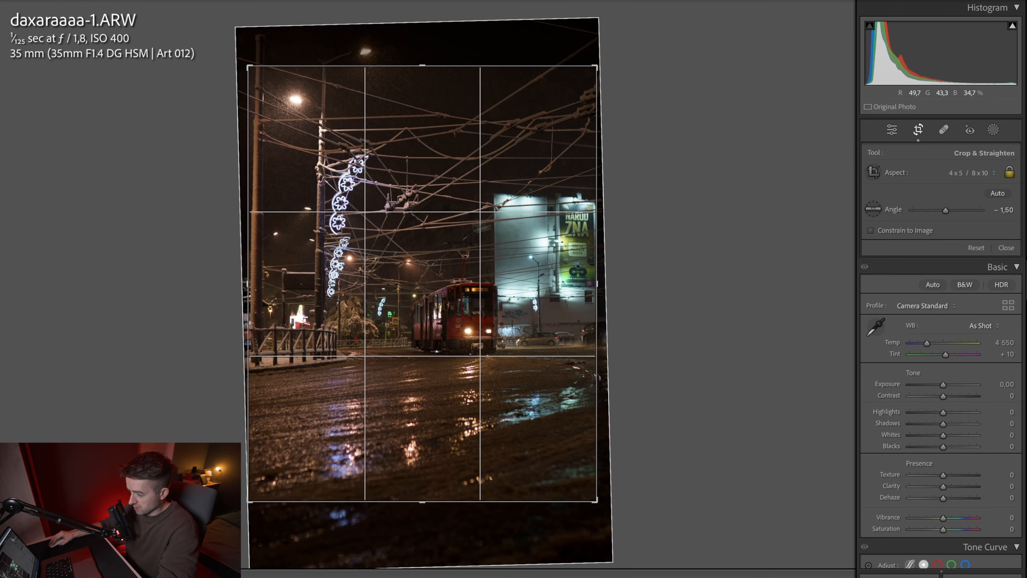
pyautogui.moveTo(248, 284); pyautogui.dragTo(256, 285)
pyautogui.press('Return')
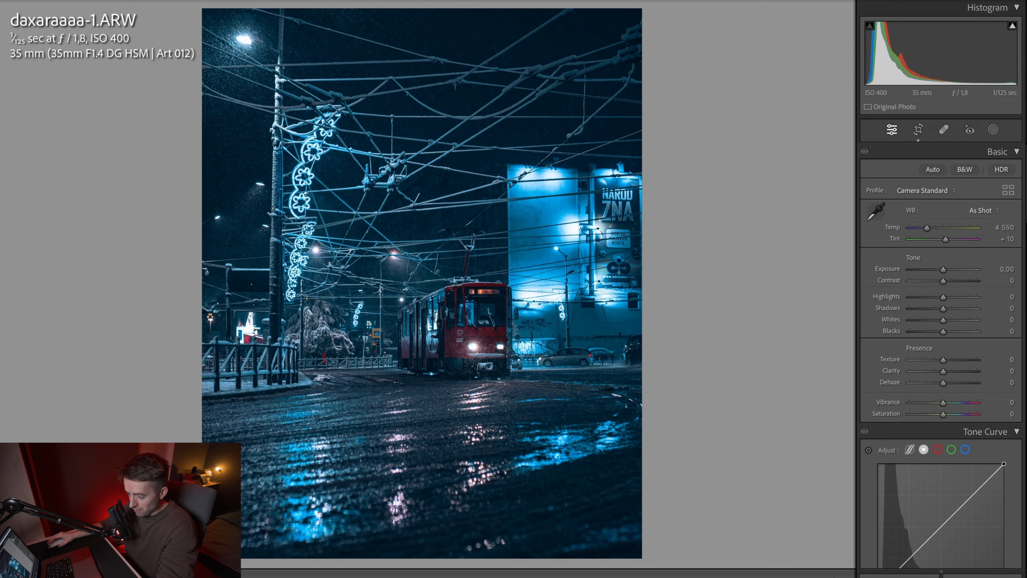
# Step: Apply the cool blue preset to the tram photo and set Highlights to −33, Shadows to +100 and Exposure to +0.55
pyautogui.click(0, 306)
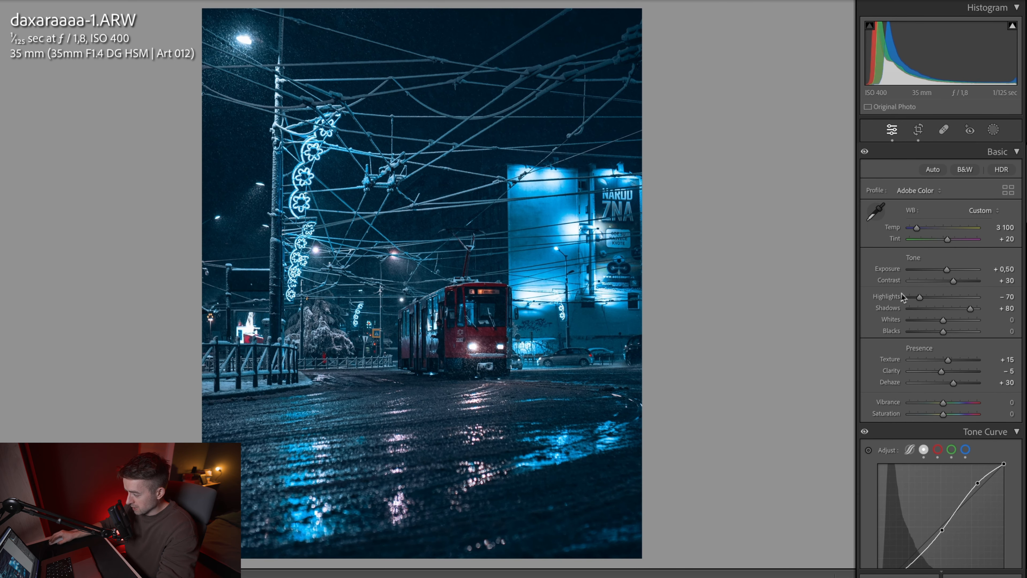
pyautogui.click(933, 299)
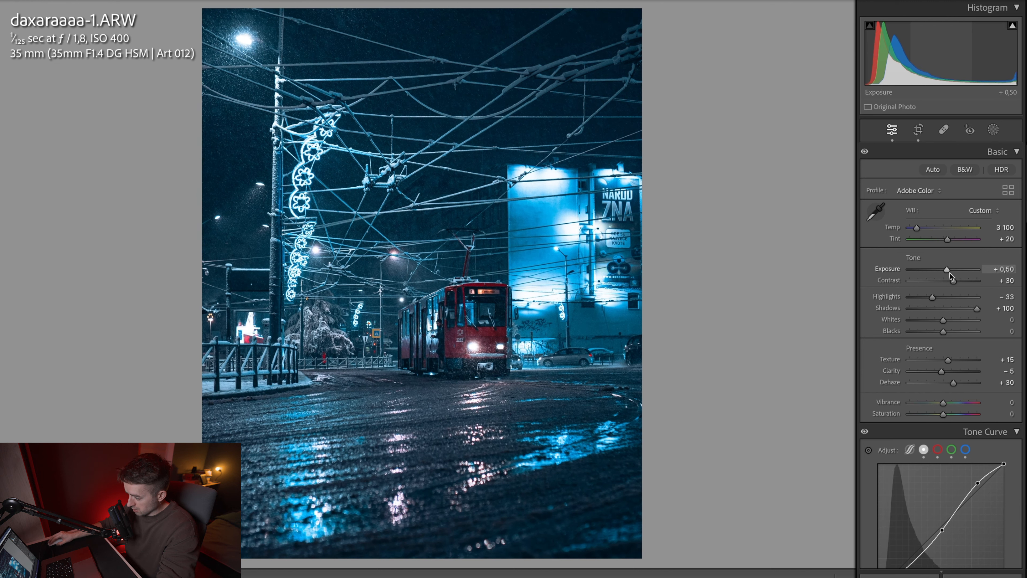
pyautogui.moveTo(949, 270); pyautogui.dragTo(950, 270)
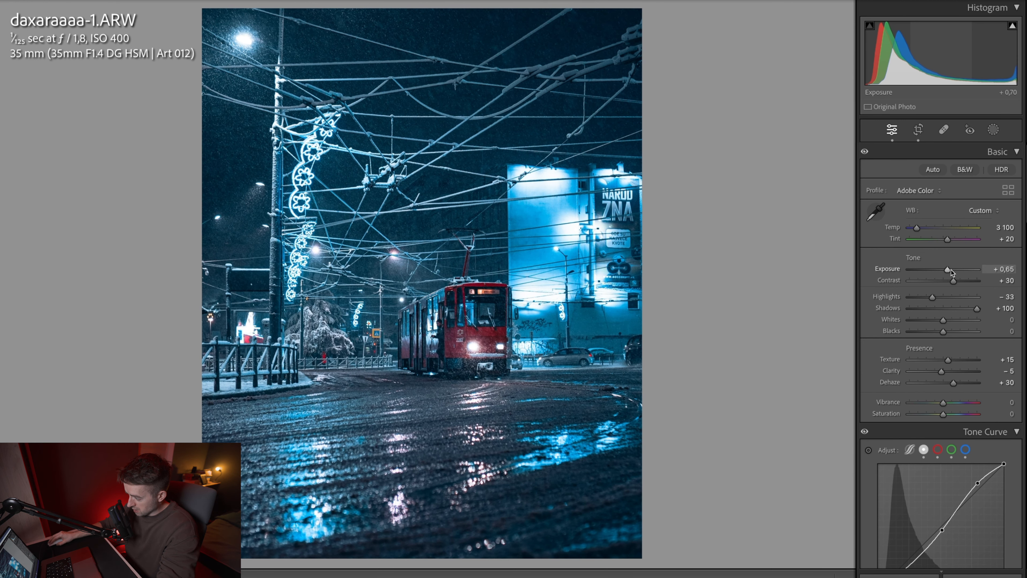
# Step: Mask the red tram with an object selection, set its Exposure to 0.19 and raise its Clarity slightly
pyautogui.scroll(-3, 950, 270)
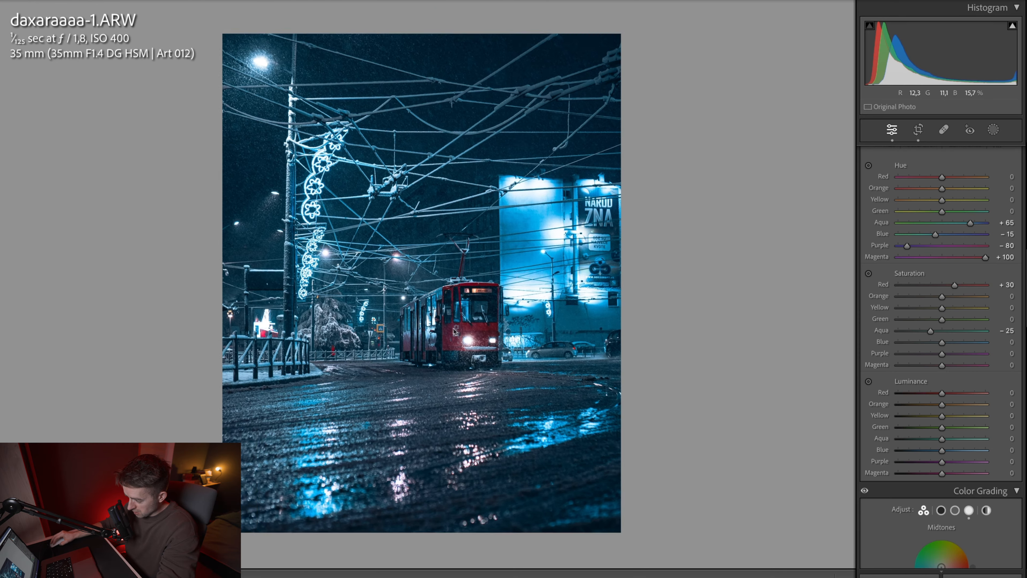
pyautogui.click(459, 330)
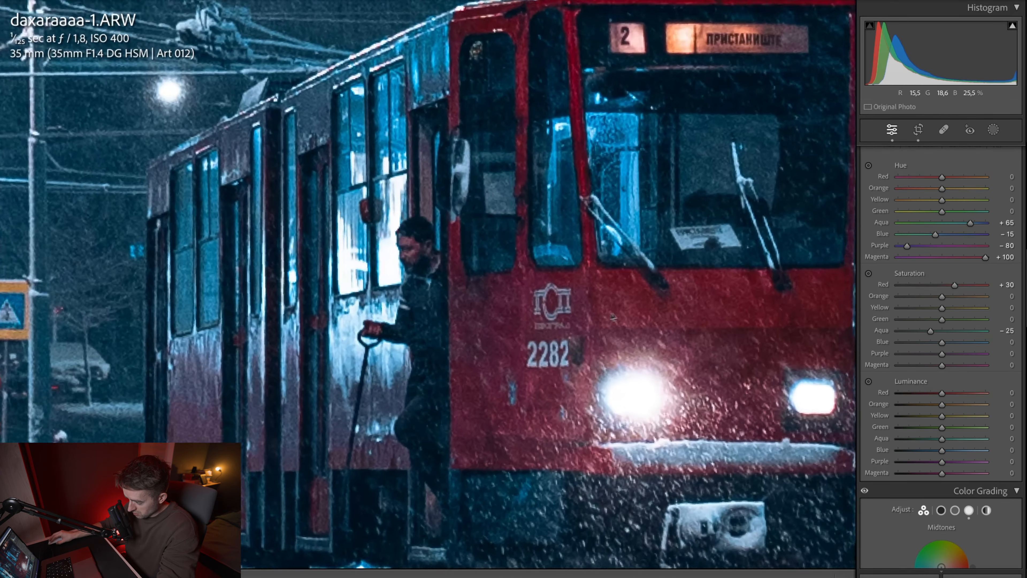
pyautogui.click(625, 317)
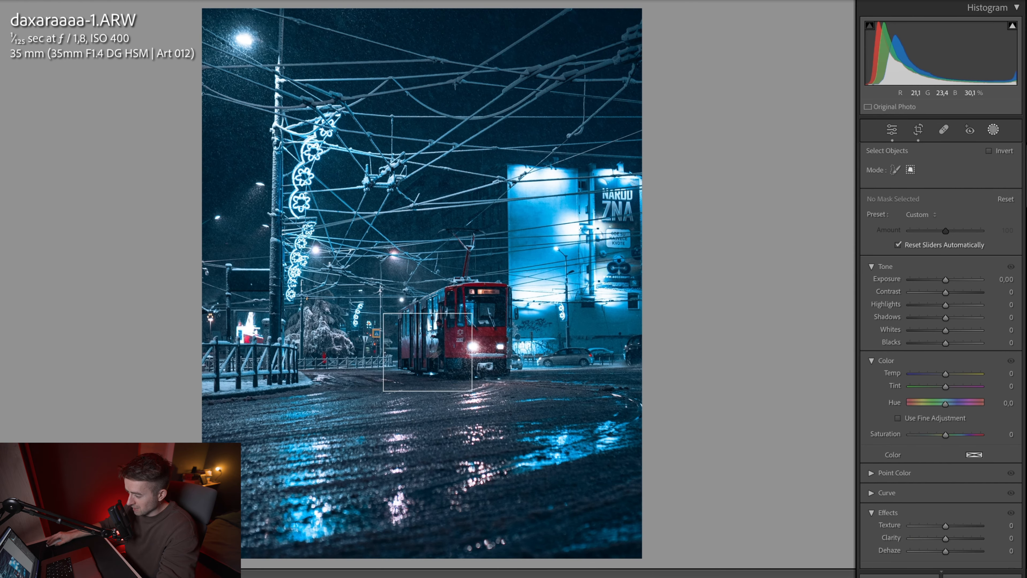
pyautogui.click(527, 274)
pyautogui.moveTo(946, 250); pyautogui.dragTo(950, 254)
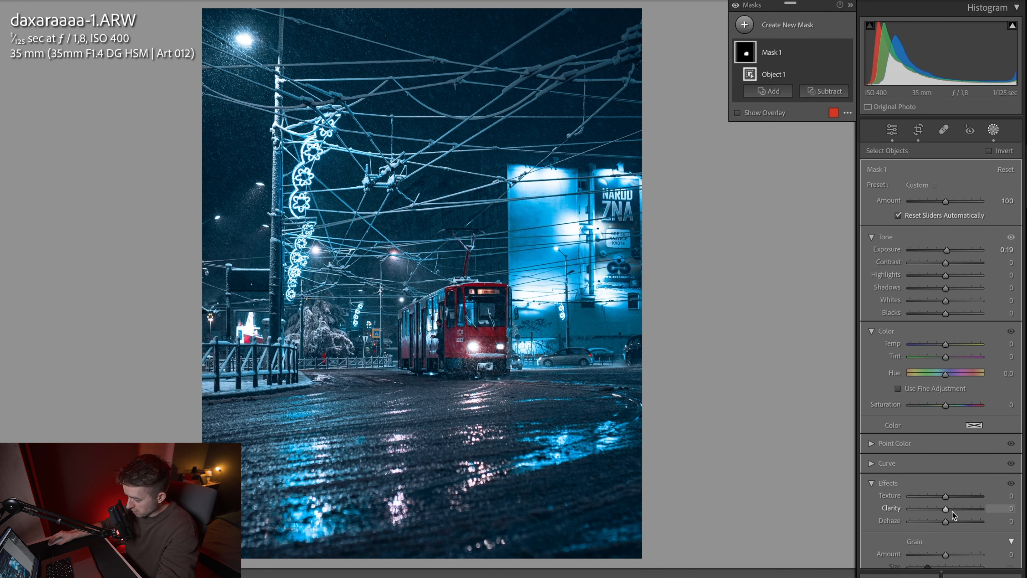
pyautogui.moveTo(952, 512); pyautogui.dragTo(950, 511)
# Step: Add an inverted radial gradient around the tram with Exposure −0.57 and Clarity −15, and a linear gradient mask over the wet foreground
pyautogui.click(745, 24)
pyautogui.click(814, 166)
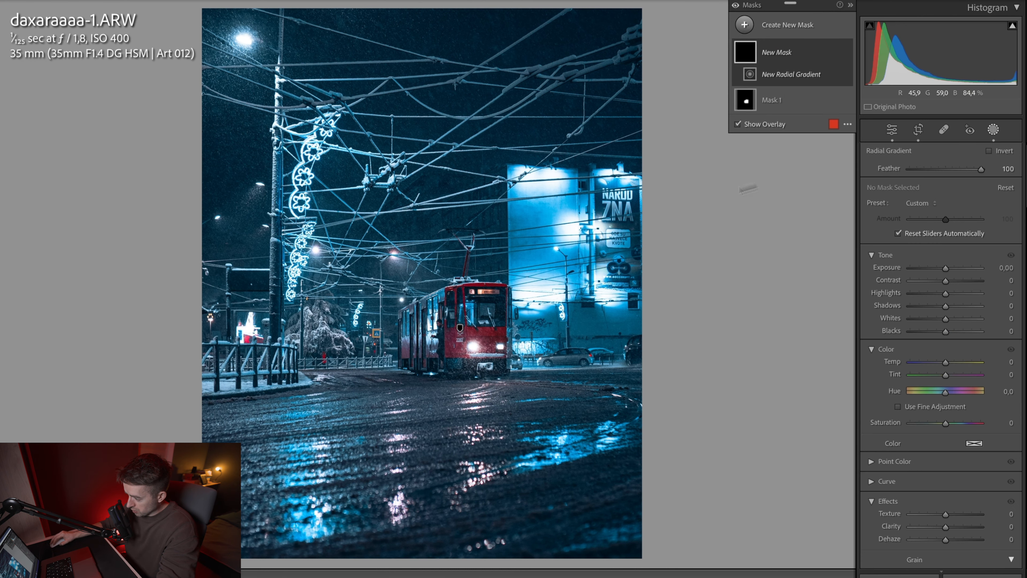
pyautogui.moveTo(444, 346)
pyautogui.mouseDown()
pyautogui.moveTo(593, 507)
pyautogui.moveTo(633, 509)
pyautogui.moveTo(449, 326)
pyautogui.mouseUp()
pyautogui.press("'")
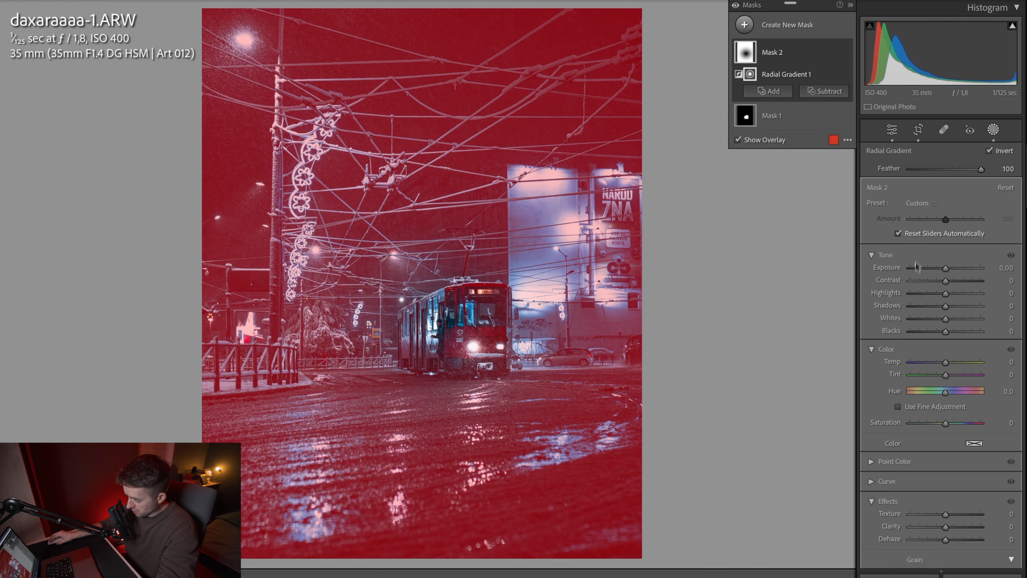
pyautogui.moveTo(944, 272); pyautogui.dragTo(942, 268)
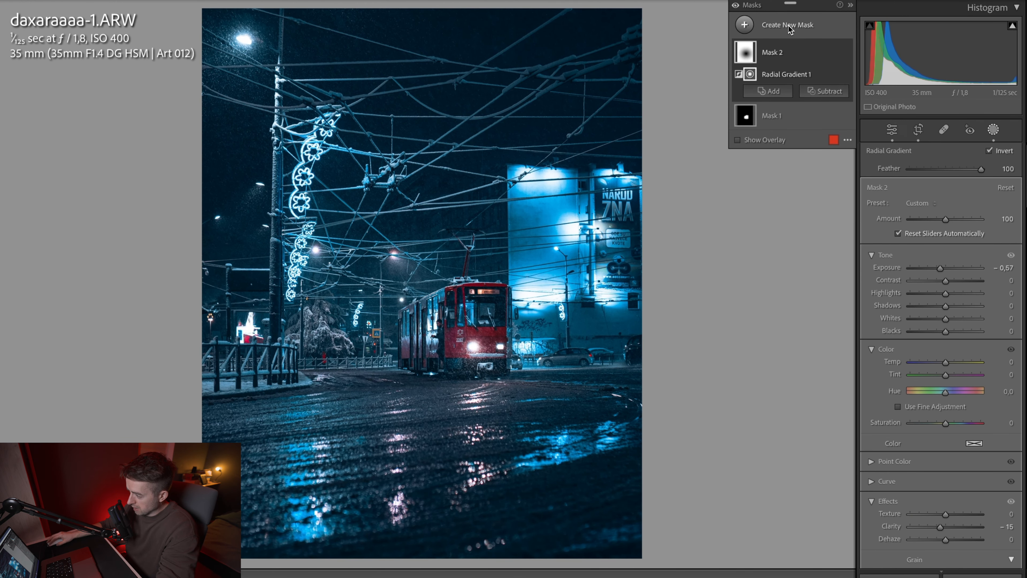
pyautogui.click(789, 27)
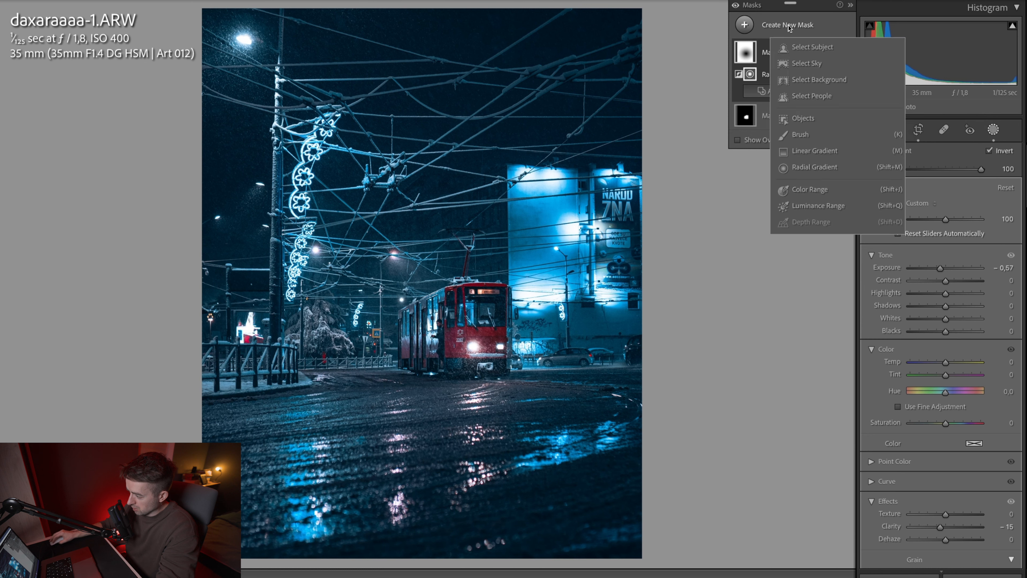
pyautogui.click(817, 152)
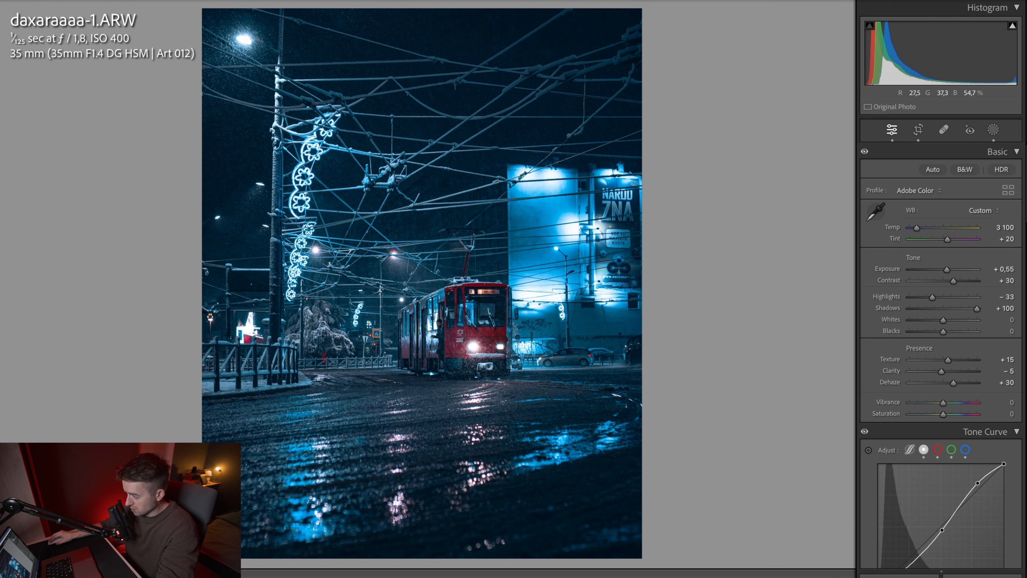
# Step: Add a tilted oval radial gradient over the tram and the street behind it, and set its Dehaze to −47
pyautogui.click(995, 131)
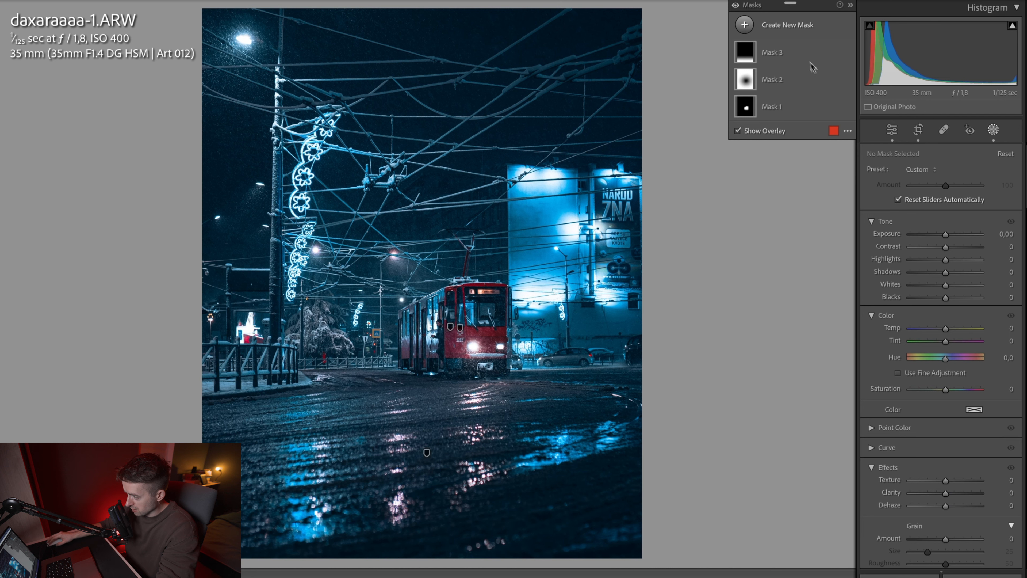
pyautogui.click(788, 25)
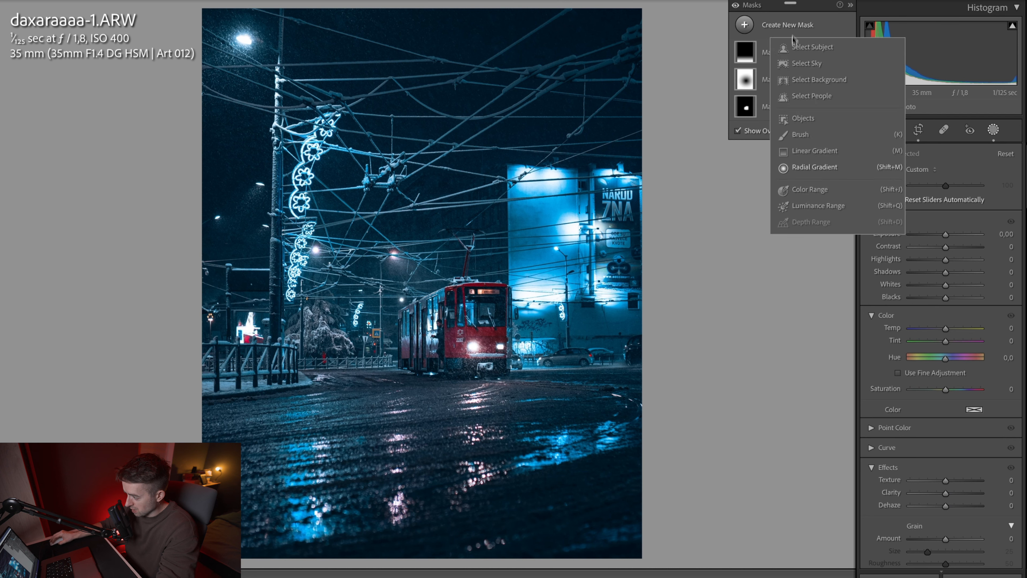
pyautogui.click(821, 175)
pyautogui.moveTo(321, 288); pyautogui.dragTo(532, 98)
pyautogui.moveTo(476, 436); pyautogui.dragTo(523, 361)
pyautogui.moveTo(322, 287); pyautogui.dragTo(381, 240)
pyautogui.moveTo(570, 152); pyautogui.dragTo(453, 206)
pyautogui.moveTo(322, 267); pyautogui.dragTo(402, 255)
pyautogui.moveTo(311, 91); pyautogui.dragTo(347, 171)
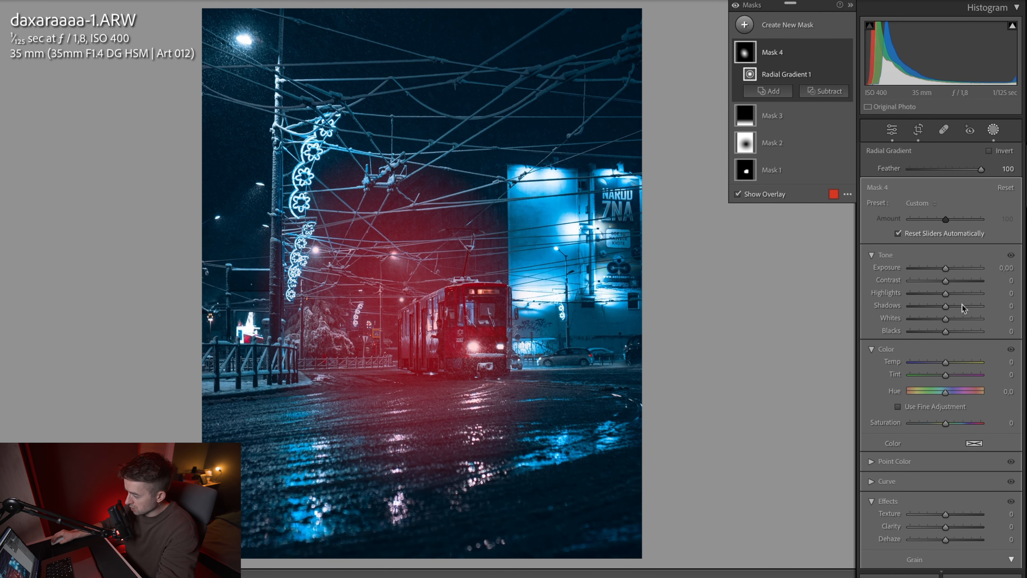
pyautogui.moveTo(944, 545); pyautogui.dragTo(927, 545)
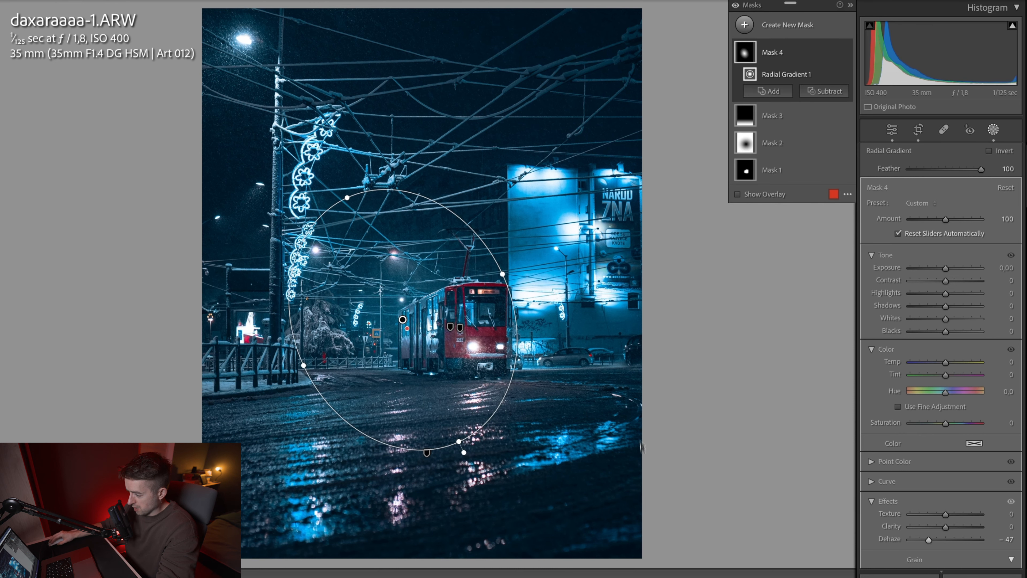
pyautogui.click(994, 130)
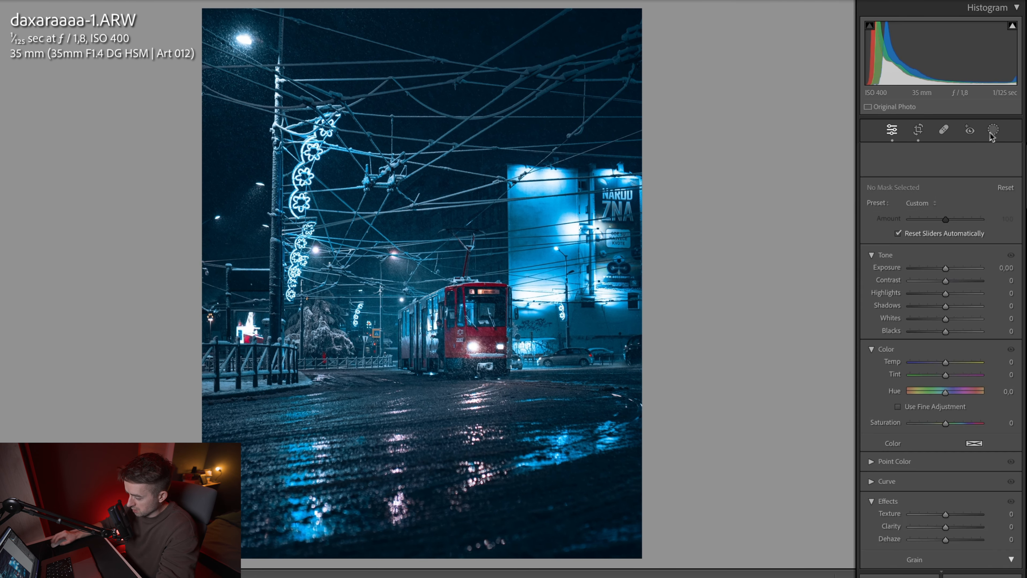
# Step: Compare the edited tram photo with its unedited version
pyautogui.press('\\')
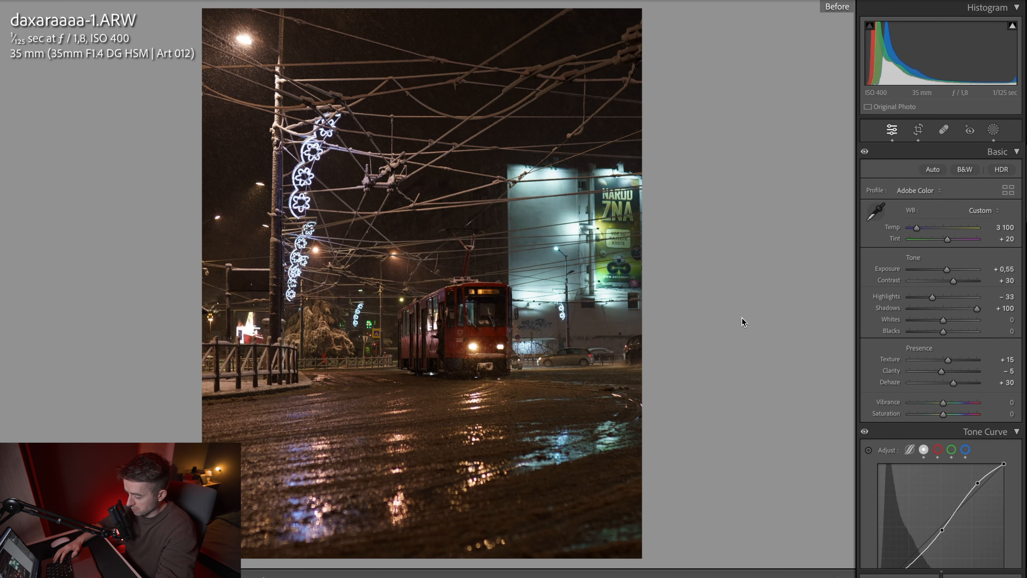
pyautogui.press('\\')
pyautogui.press('\\')
pyautogui.press('\\')
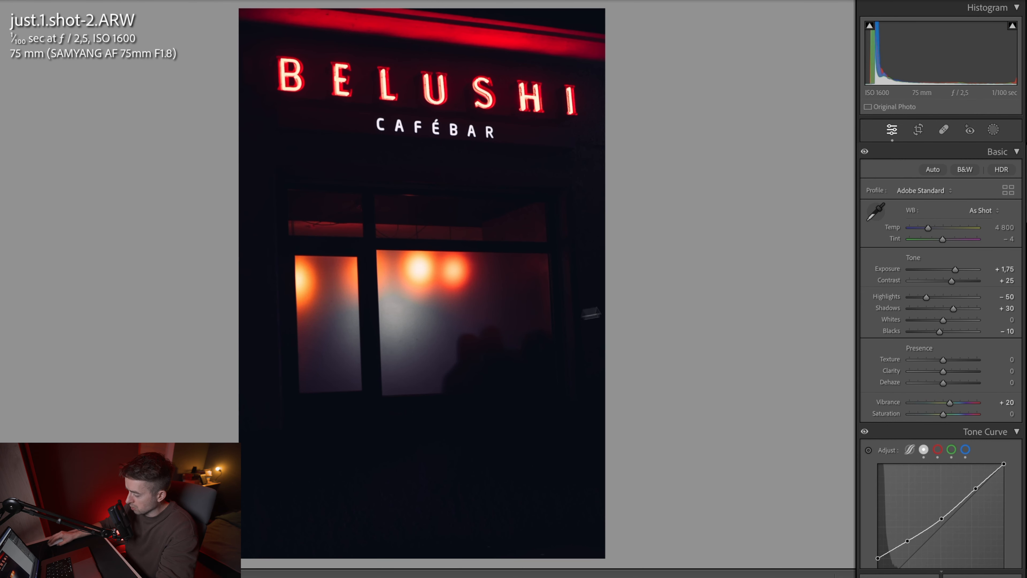
# Step: Set Highlights to −65, Shadows to +65, Clarity to −10 and Temp to 7453 on the café bar photo, and crop it tighter
pyautogui.moveTo(926, 297); pyautogui.dragTo(965, 312)
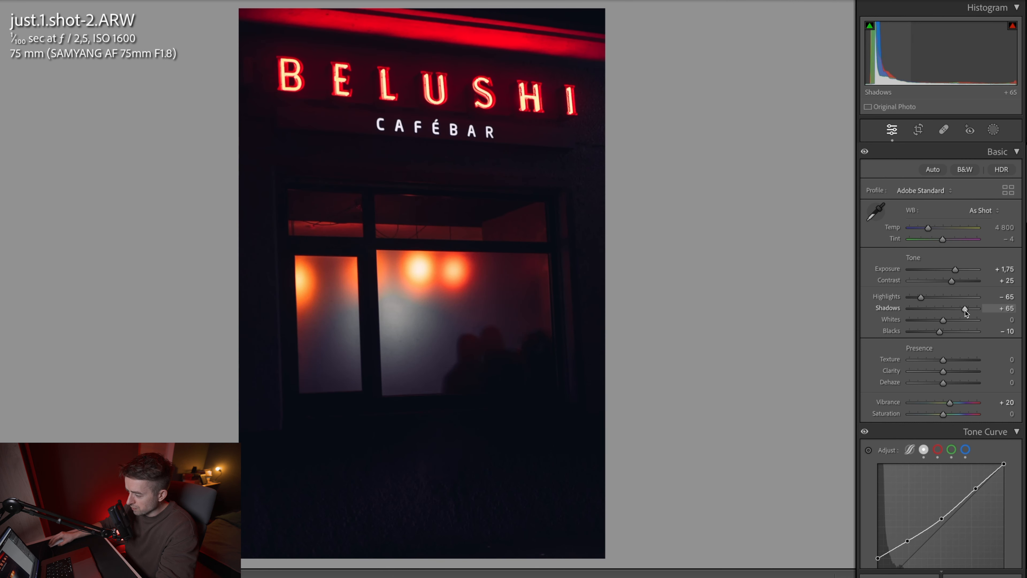
pyautogui.moveTo(965, 311); pyautogui.dragTo(965, 310)
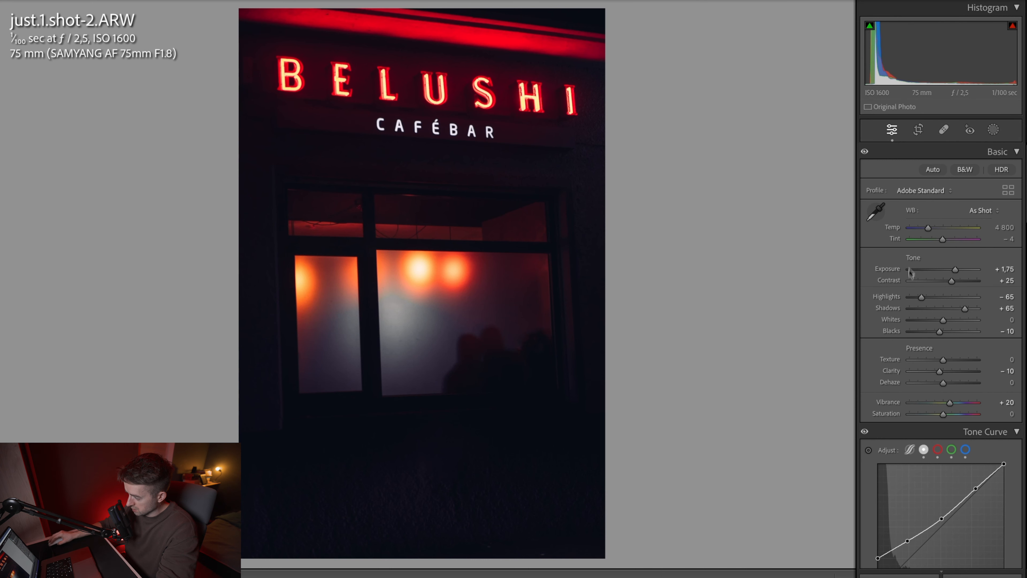
pyautogui.moveTo(930, 231); pyautogui.dragTo(931, 231)
pyautogui.moveTo(931, 231); pyautogui.dragTo(932, 230)
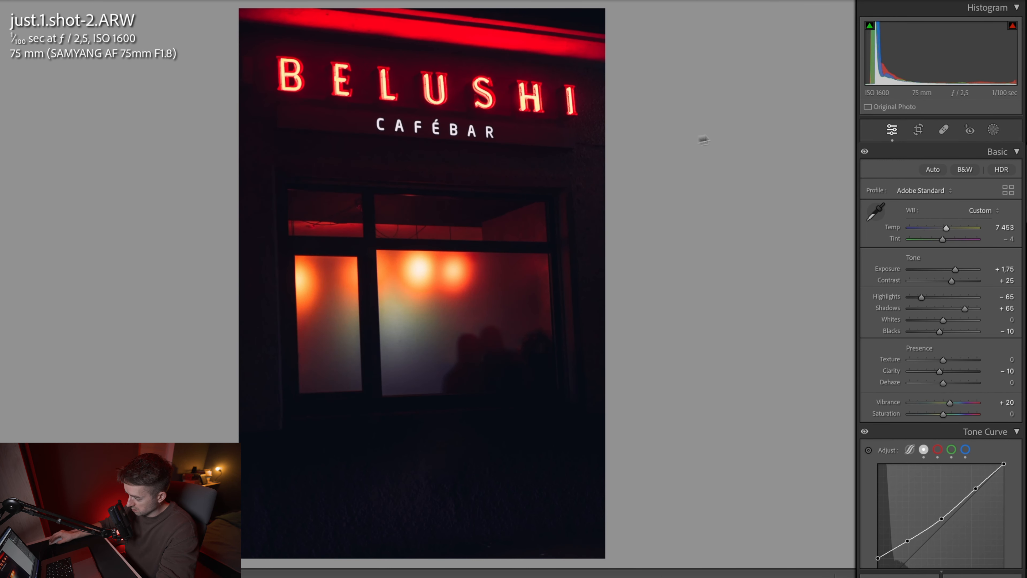
pyautogui.click(918, 129)
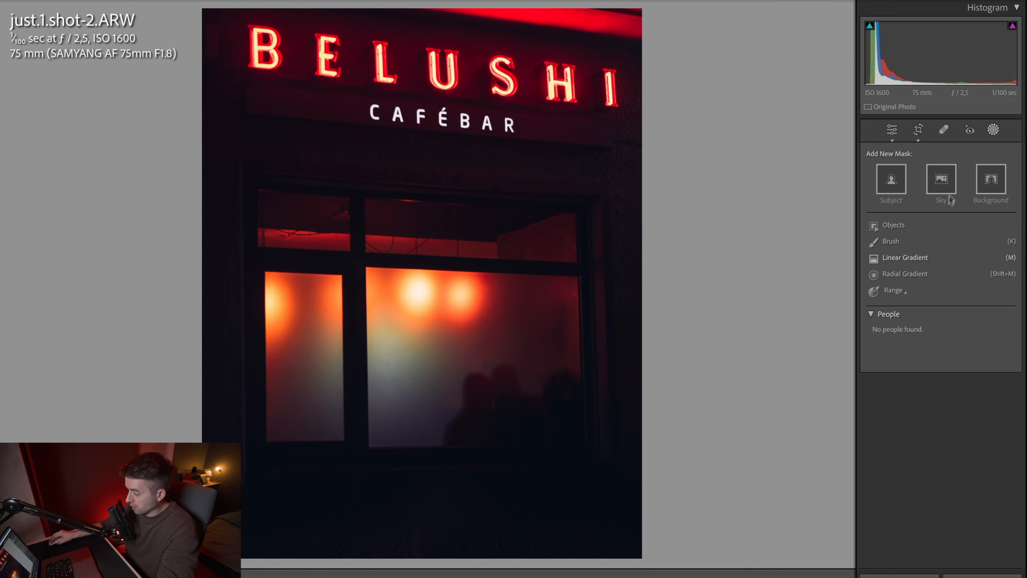
# Step: Add a large circular radial gradient mask centred over the café windows
pyautogui.click(905, 274)
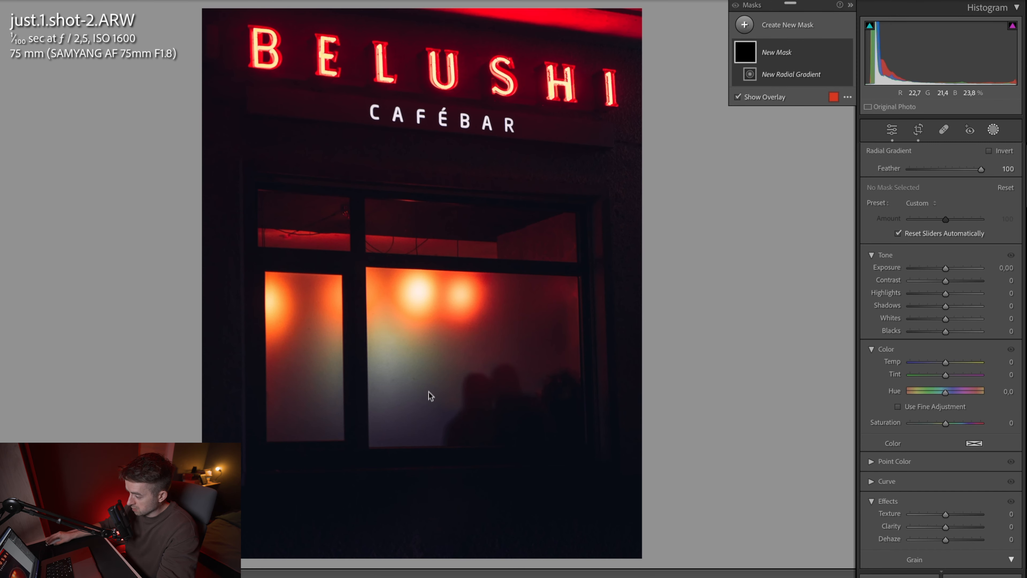
pyautogui.moveTo(422, 392); pyautogui.dragTo(659, 244)
pyautogui.moveTo(398, 428); pyautogui.dragTo(402, 367)
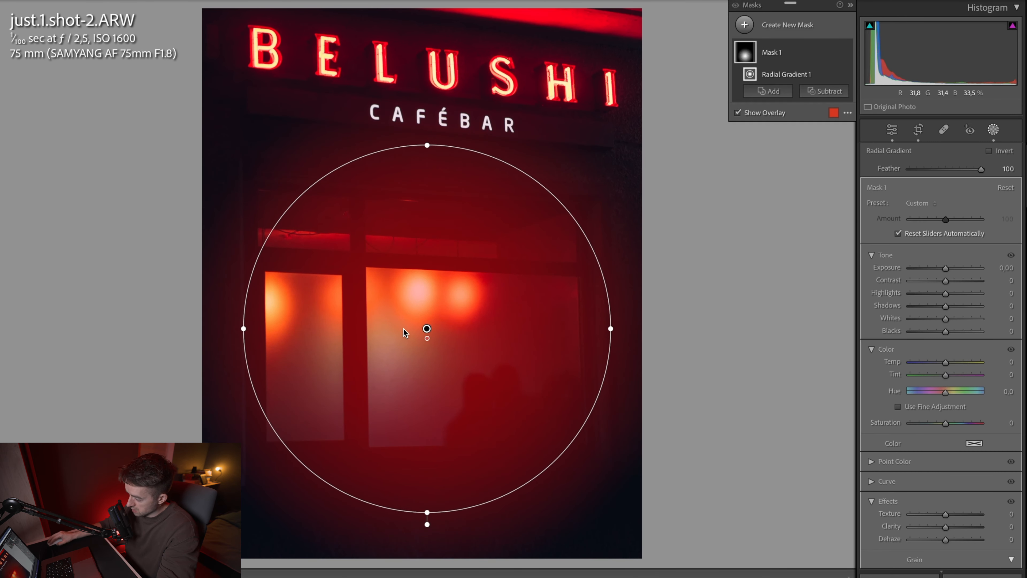
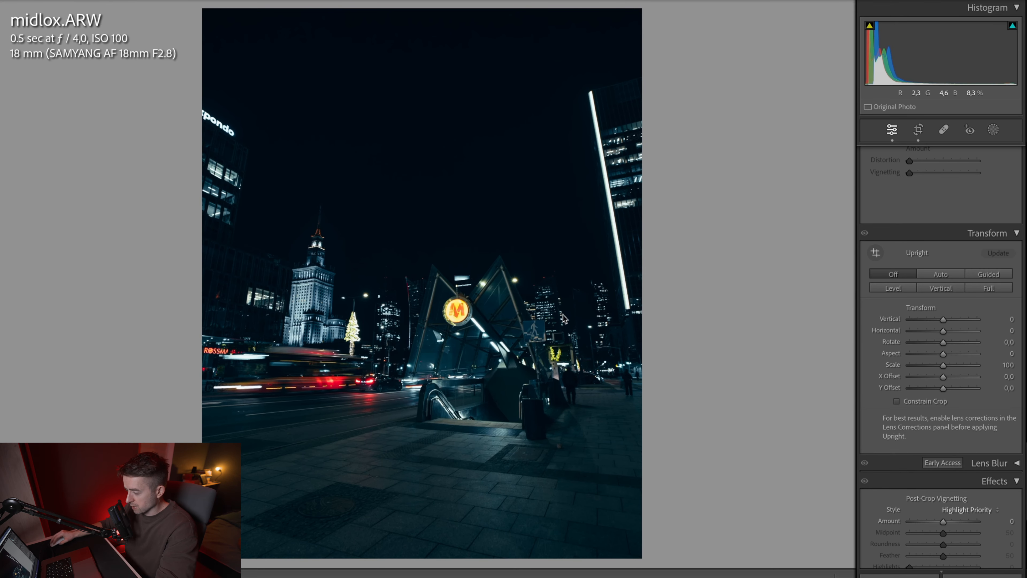
# Step: On the metro entrance photo, set Exposure to +0.55, Highlights to −20, Shadows to +100, Whites to −58, Texture to +15, Clarity to −10 and Vibrance to +14
pyautogui.scroll(15, 916, 226)
pyautogui.scroll(2, 917, 227)
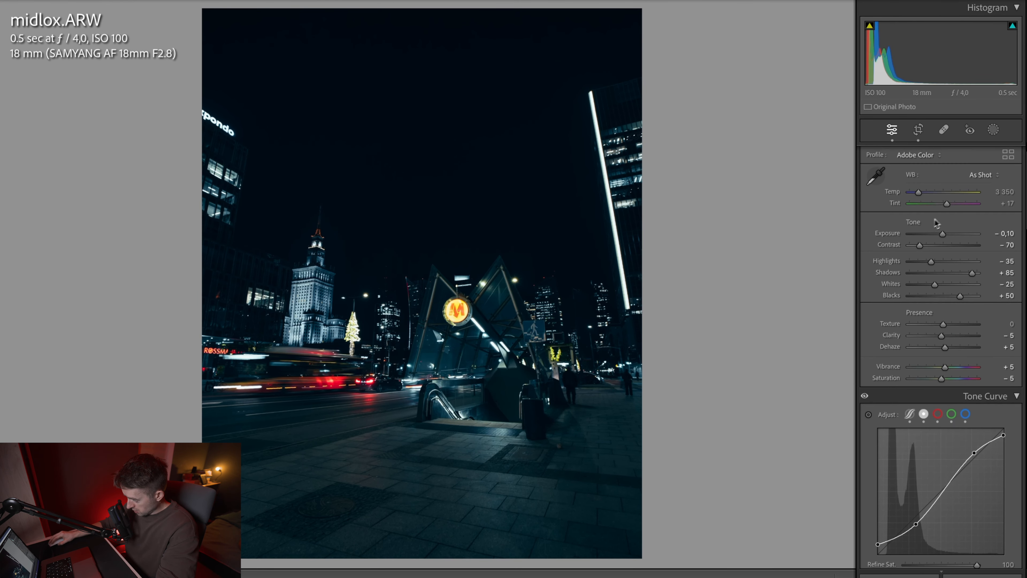
pyautogui.click(938, 263)
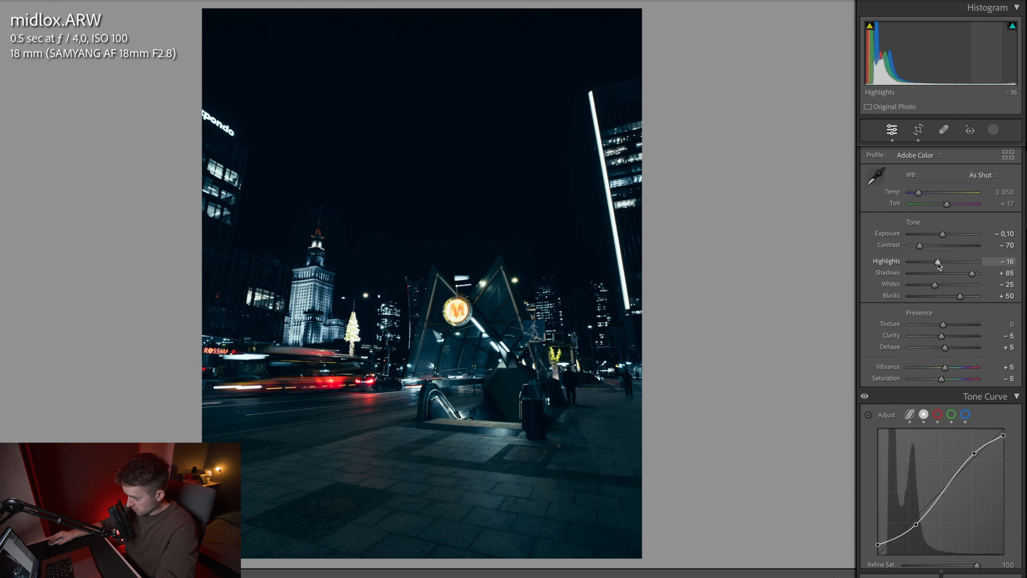
pyautogui.moveTo(938, 263); pyautogui.dragTo(982, 274)
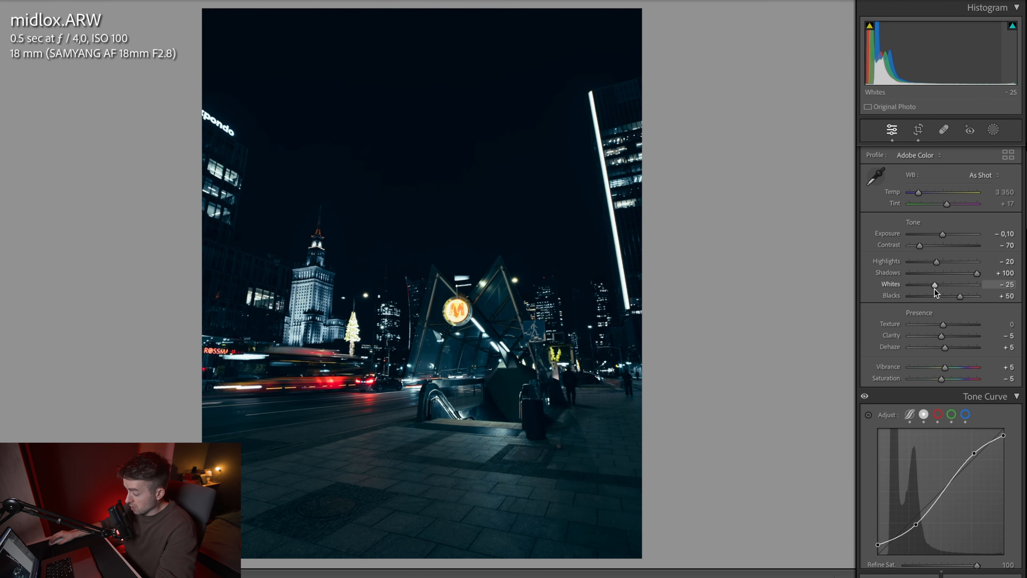
pyautogui.moveTo(935, 286); pyautogui.dragTo(924, 285)
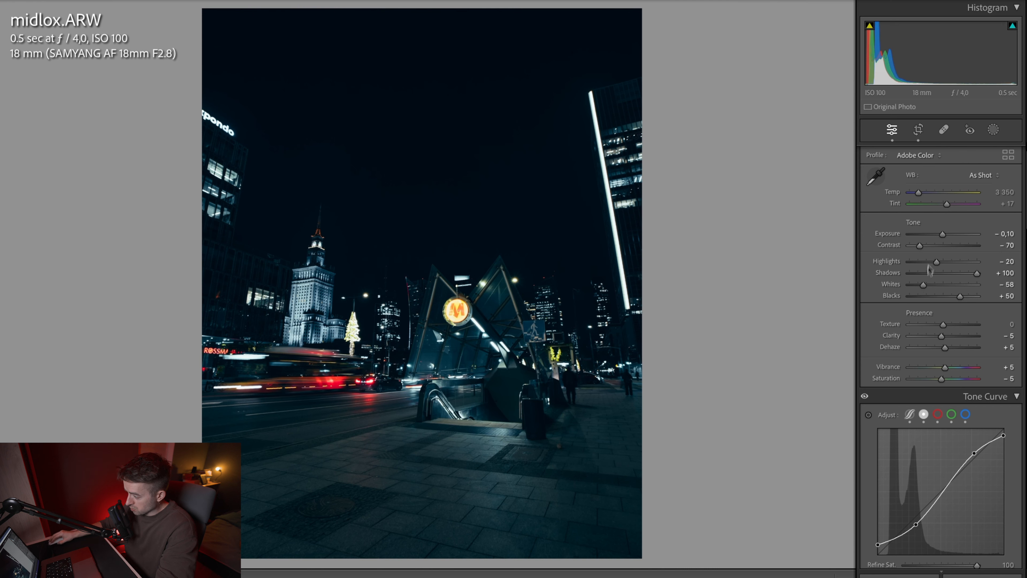
pyautogui.moveTo(943, 234); pyautogui.dragTo(950, 233)
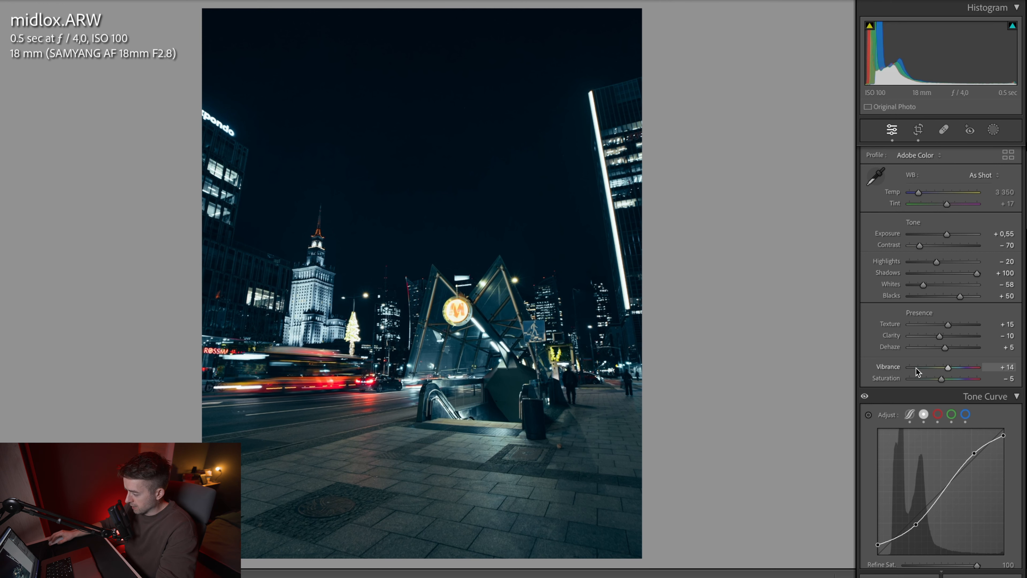
# Step: In the Color Mixer, set the red Saturation to +25 and the red and blue Luminance to 0
pyautogui.scroll(-10, 916, 368)
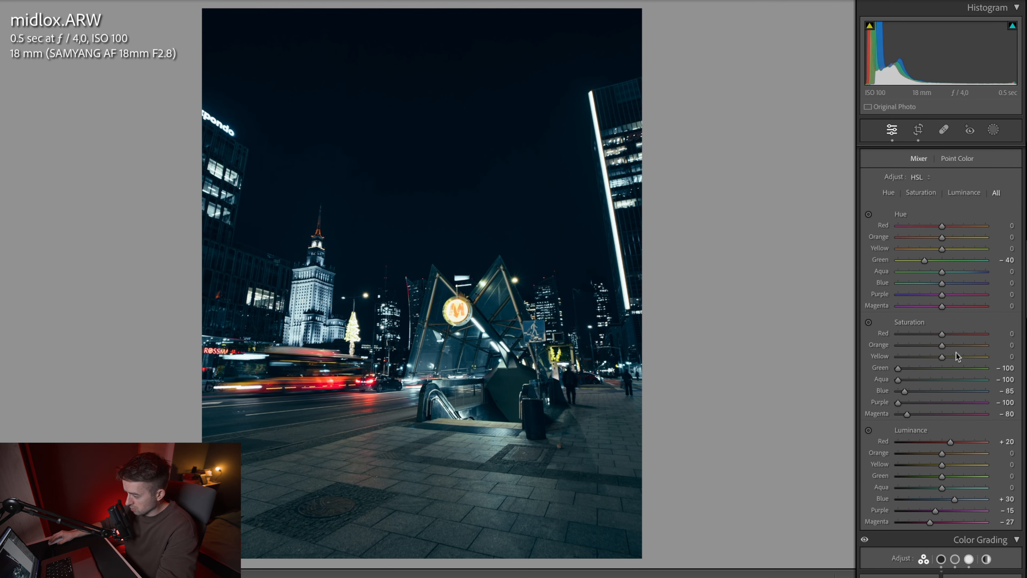
pyautogui.click(953, 334)
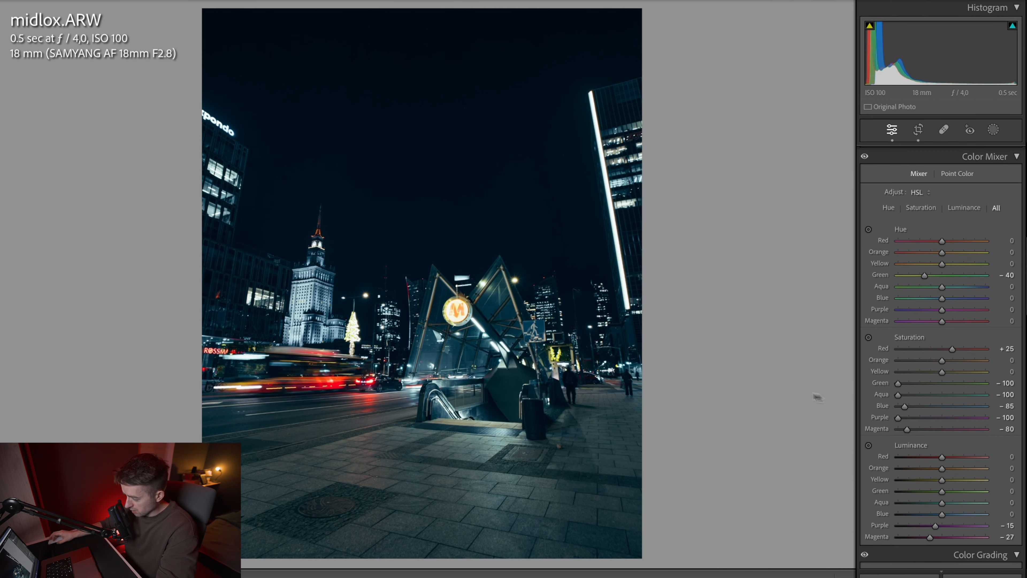
# Step: Add a linear gradient mask rising over the foreground pavement, set its Dehaze to 12 and slightly lower its Exposure
pyautogui.click(995, 130)
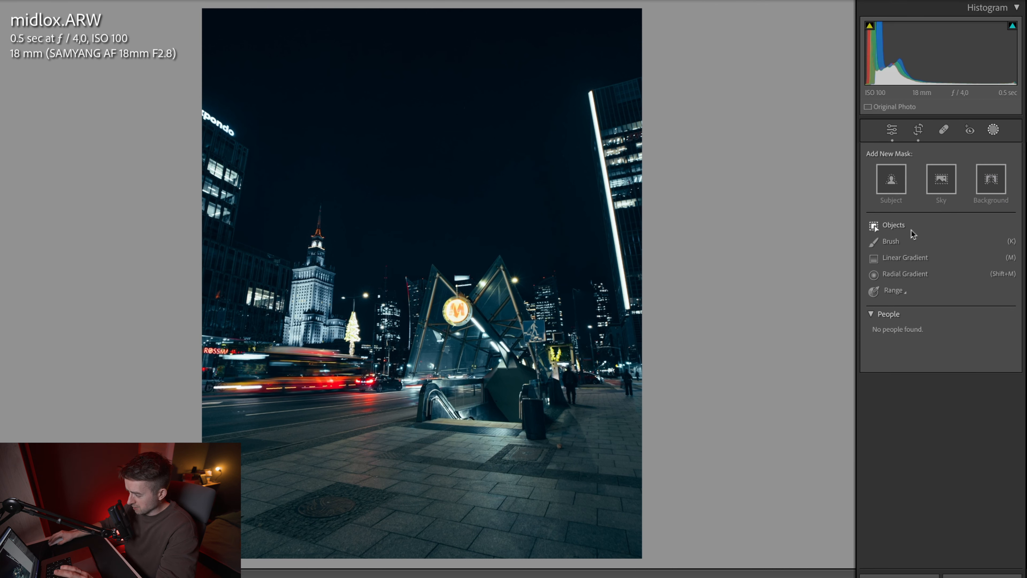
pyautogui.click(904, 257)
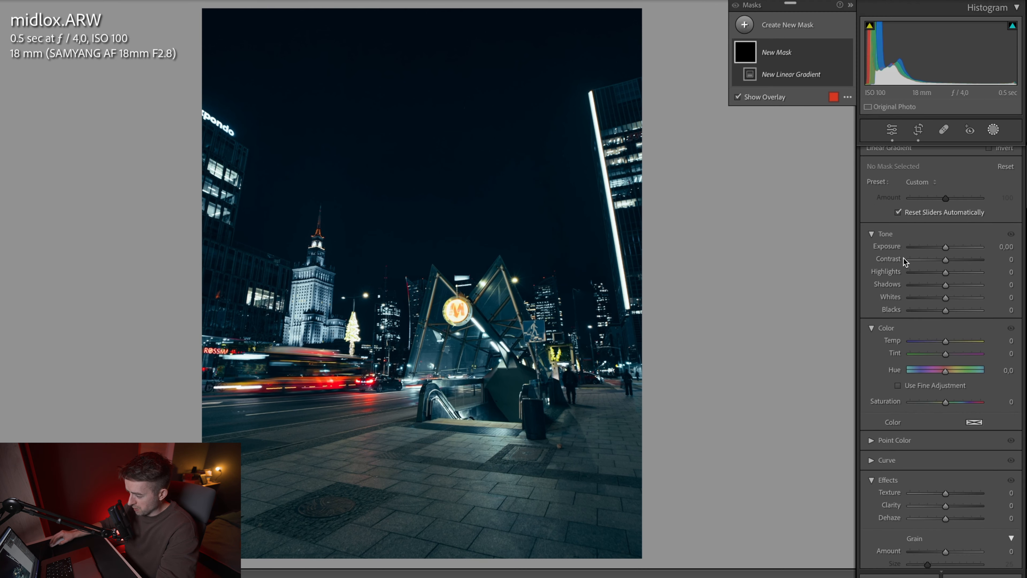
pyautogui.moveTo(424, 540); pyautogui.dragTo(440, 415)
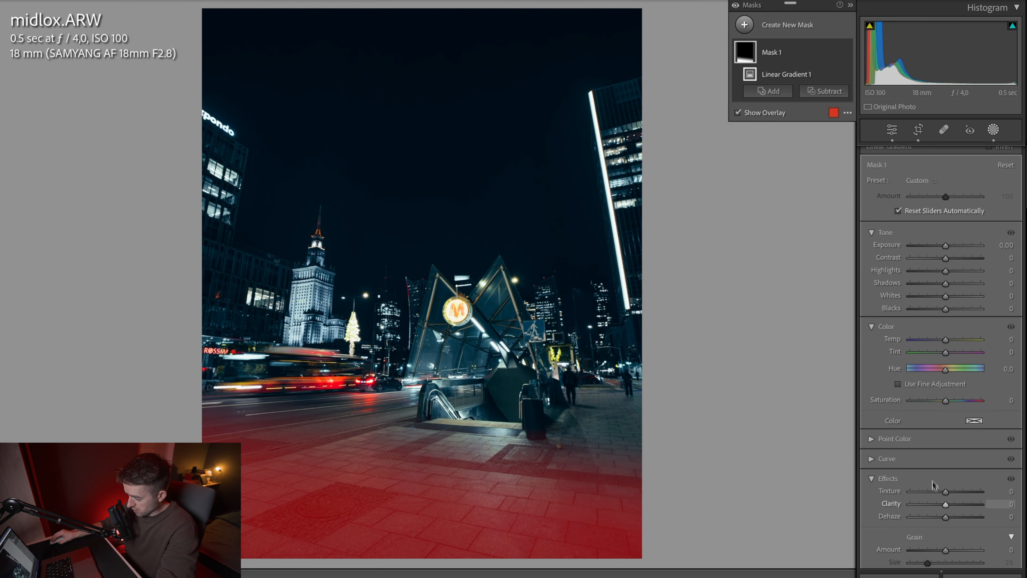
pyautogui.moveTo(946, 517); pyautogui.dragTo(949, 520)
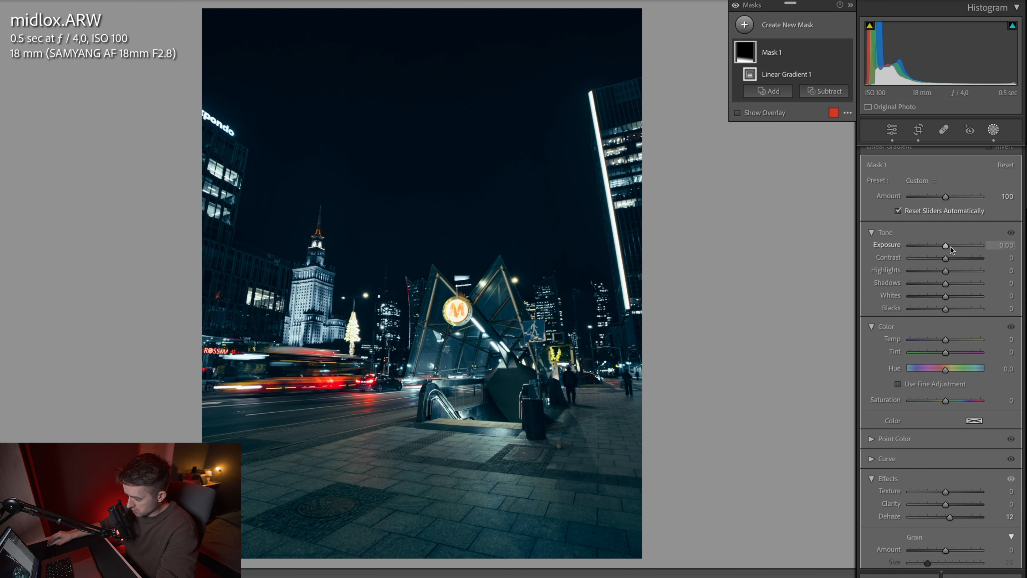
pyautogui.moveTo(951, 247); pyautogui.dragTo(945, 251)
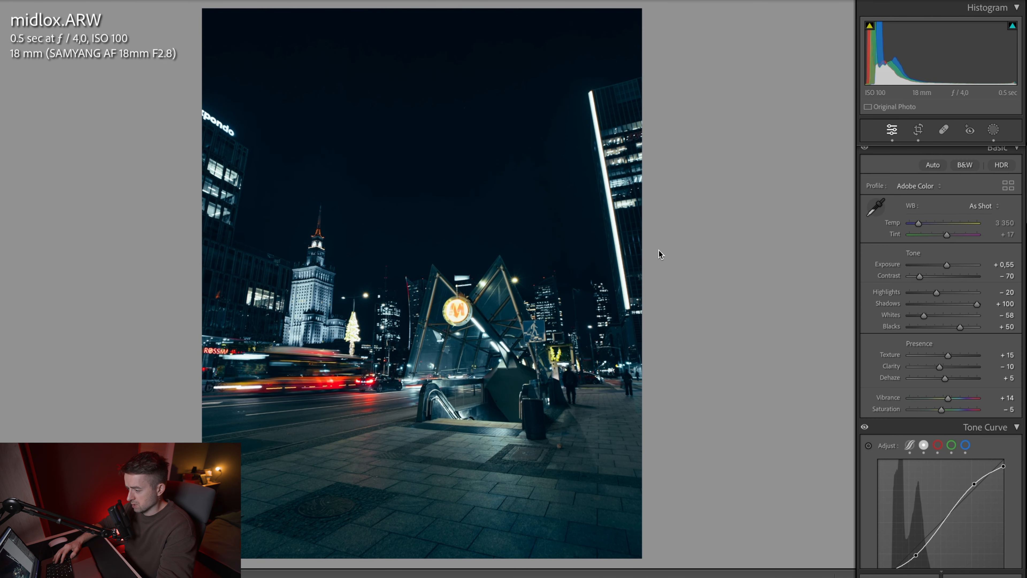
# Step: Compare the edited metro entrance photo with its unedited version
pyautogui.press('\\')
pyautogui.press('\\')
pyautogui.press('\\')
pyautogui.press('\\')
pyautogui.press('\\')
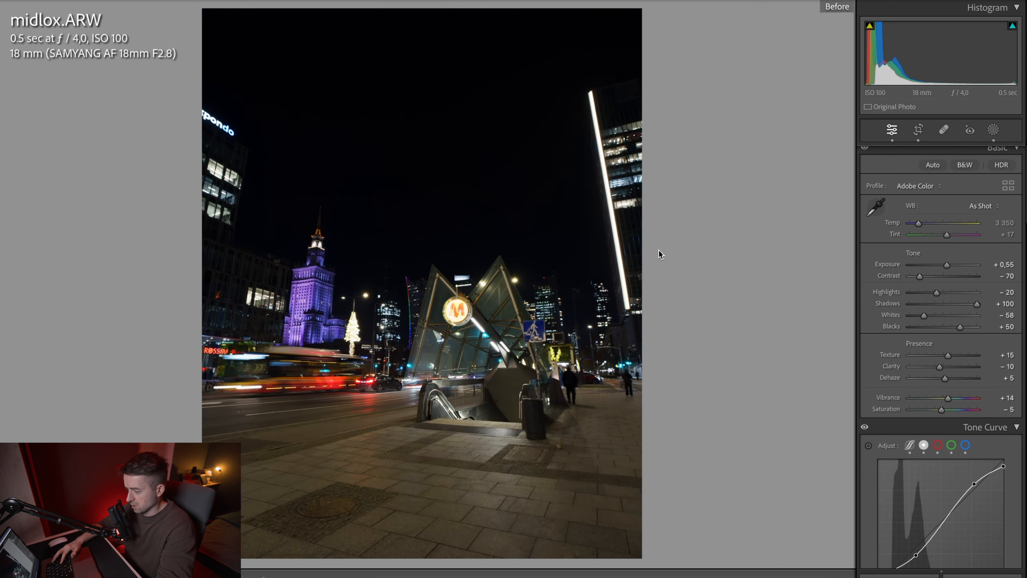
pyautogui.press('\\')
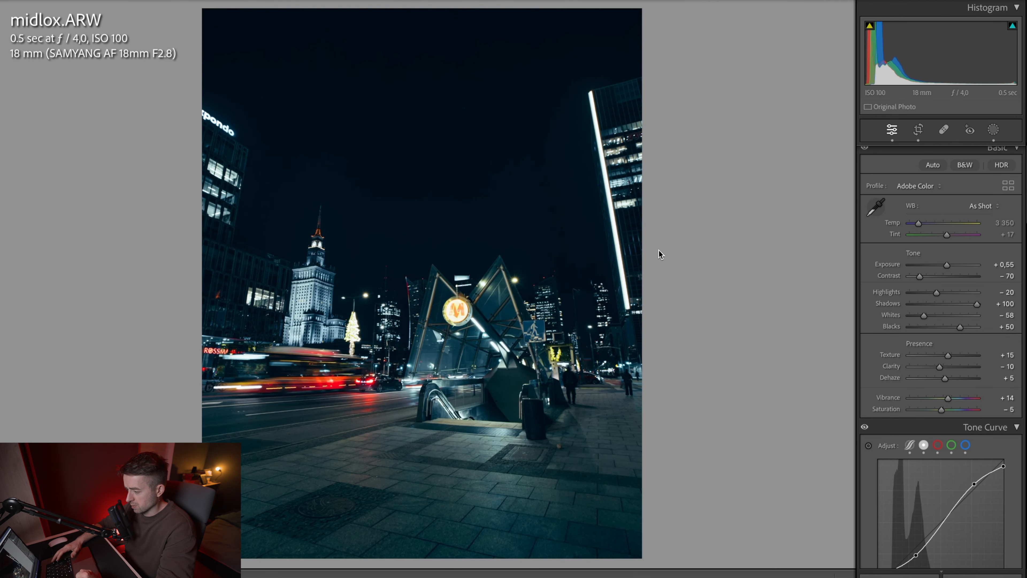
pyautogui.press('\\')
pyautogui.press('\\')
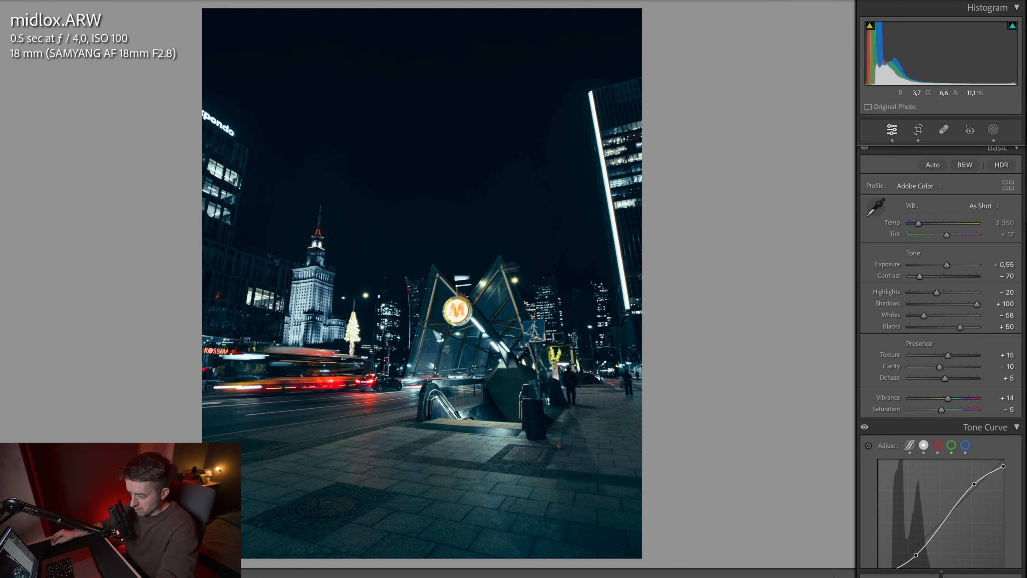
# Step: Open the bus photo xpagox.dng and examine the road reflection, rear window and route number display up close
pyautogui.press('Right')
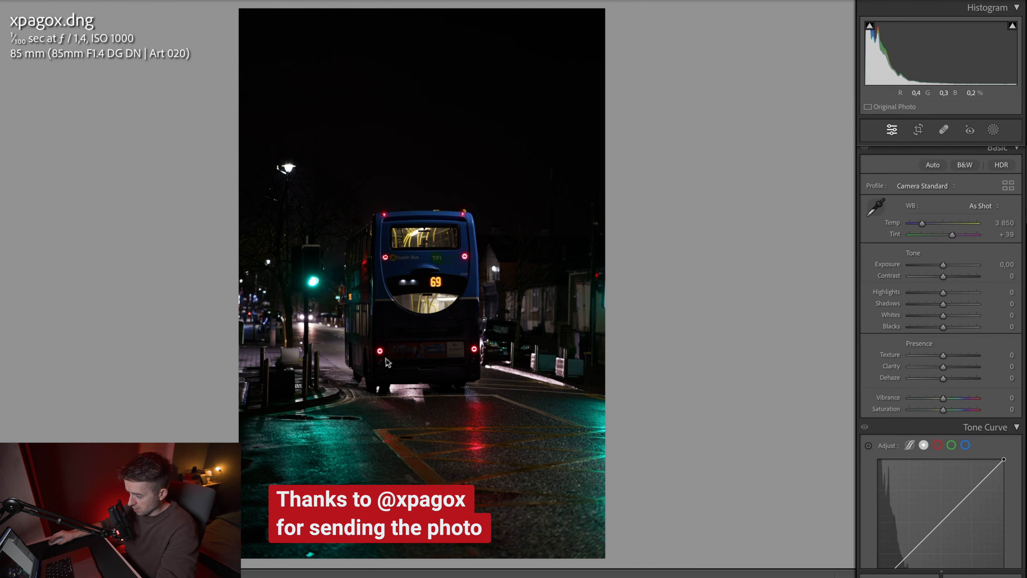
pyautogui.click(406, 386)
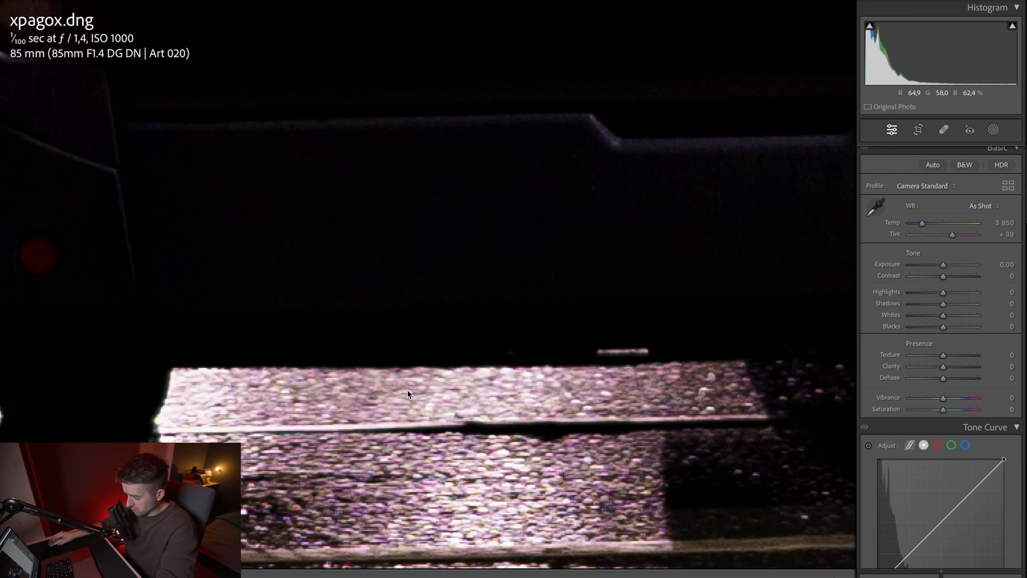
pyautogui.click(407, 389)
pyautogui.click(429, 300)
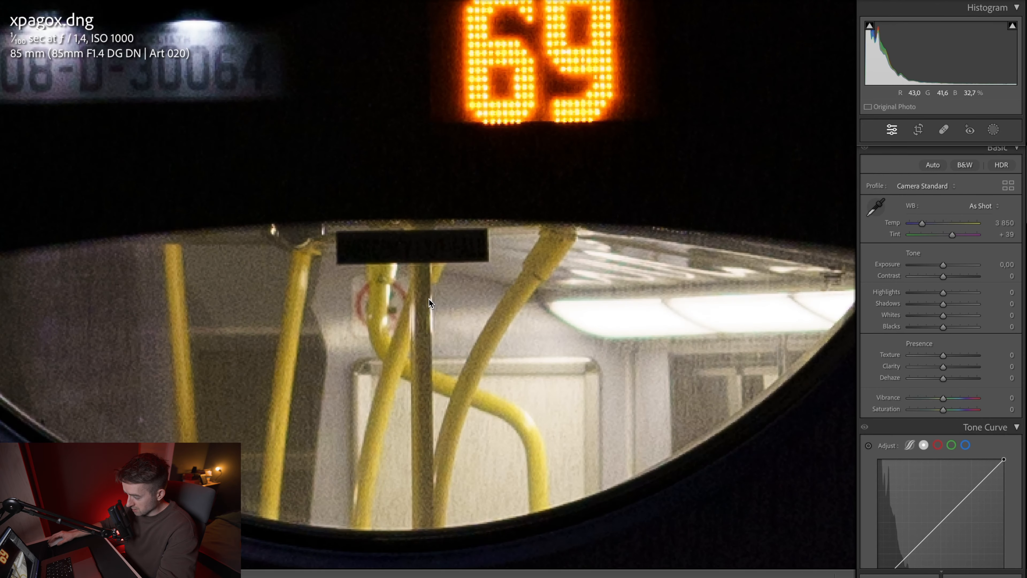
pyautogui.click(429, 299)
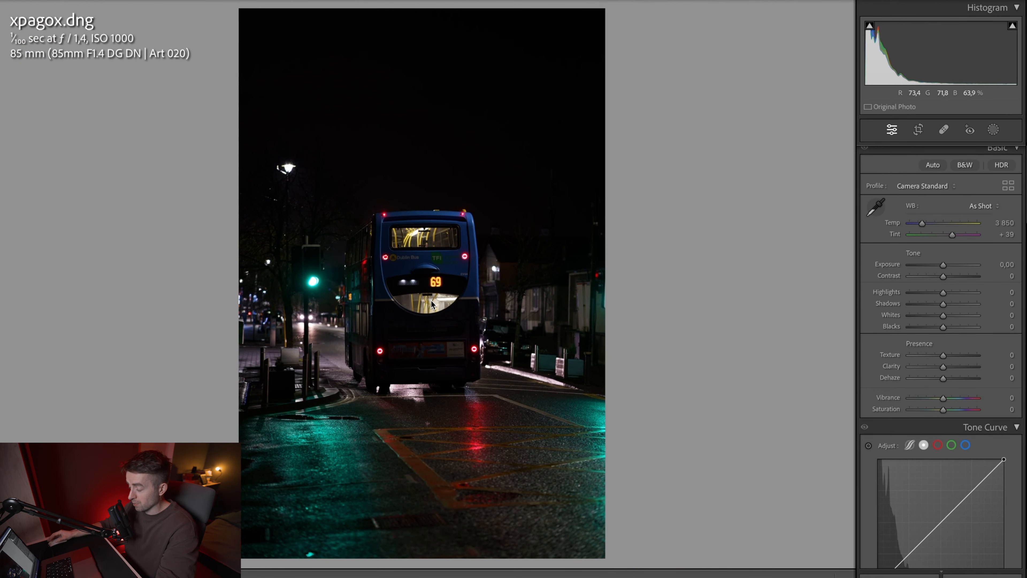
pyautogui.click(436, 282)
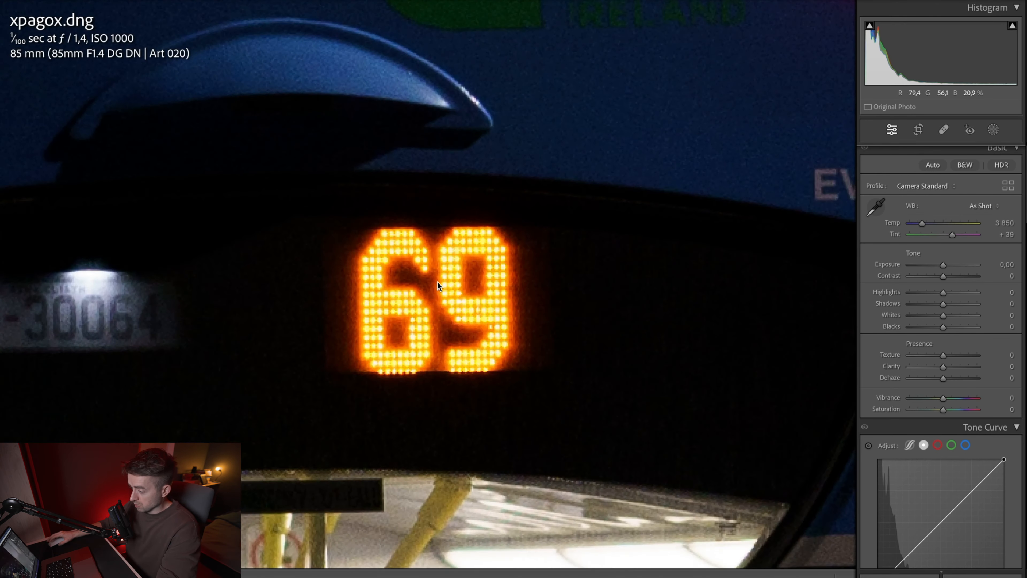
pyautogui.click(429, 287)
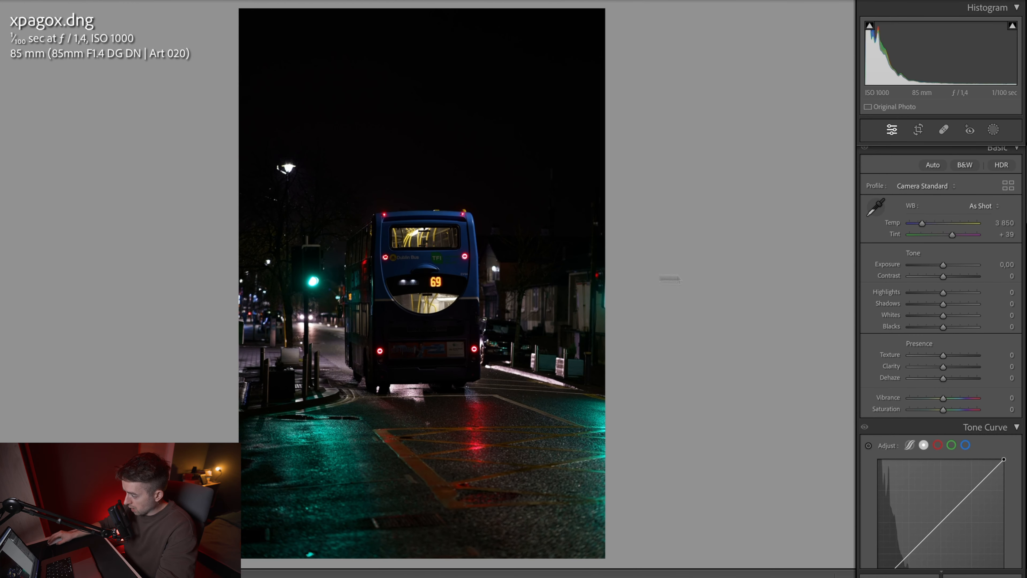
# Step: Crop the bus photo to a shorter 4:5 portrait ratio, keeping the bus near the centre
pyautogui.click(918, 130)
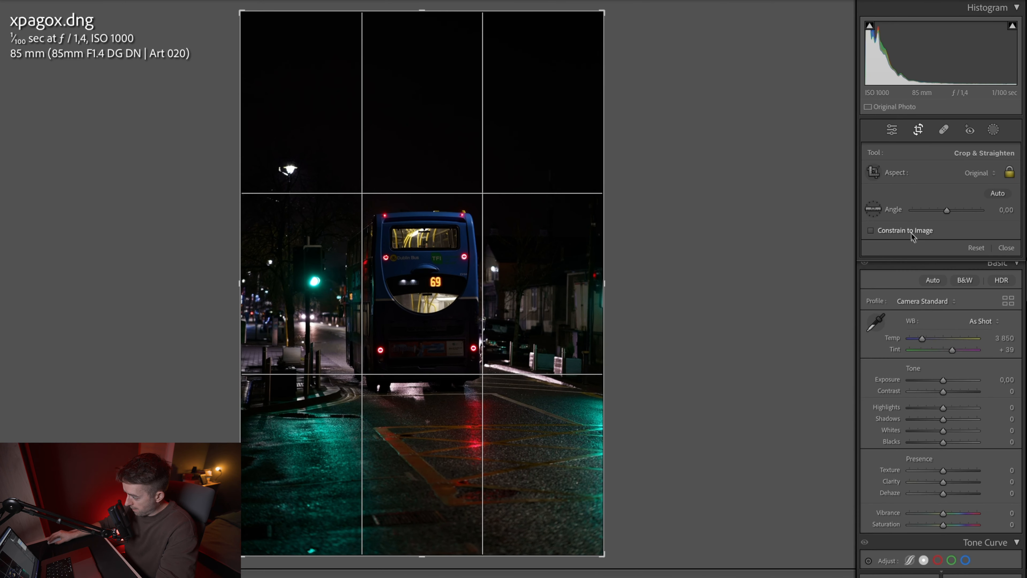
pyautogui.click(975, 173)
pyautogui.click(900, 216)
pyautogui.moveTo(542, 282); pyautogui.dragTo(542, 279)
pyautogui.moveTo(633, 295); pyautogui.dragTo(634, 294)
pyautogui.press('Return')
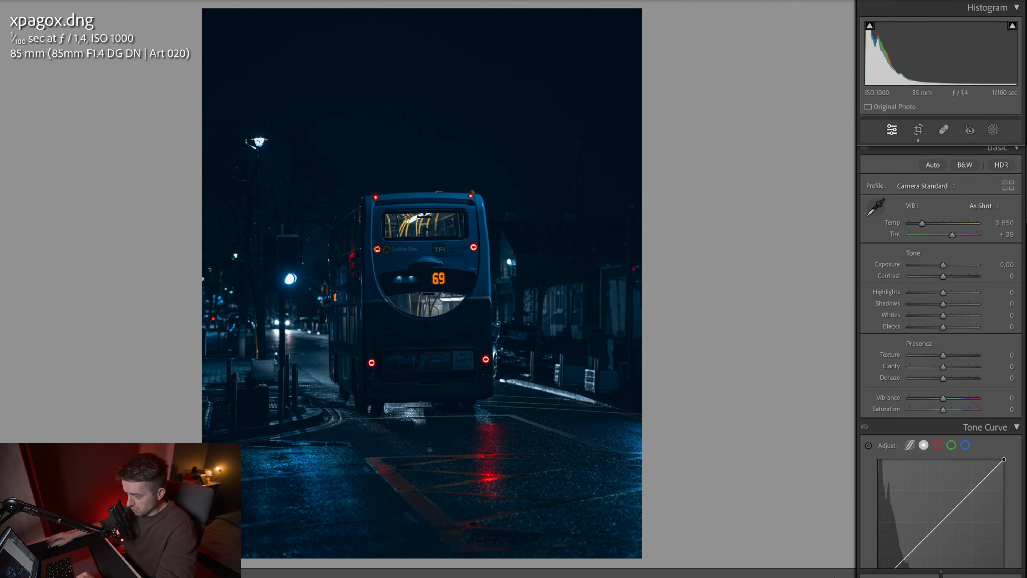
# Step: Apply a blue-toned colour preset to the bus photo and set Temp to 3698, Tint to +20, Exposure to +0.80, Highlights to −32 and Shadows to +100
pyautogui.moveTo(923, 225); pyautogui.dragTo(919, 228)
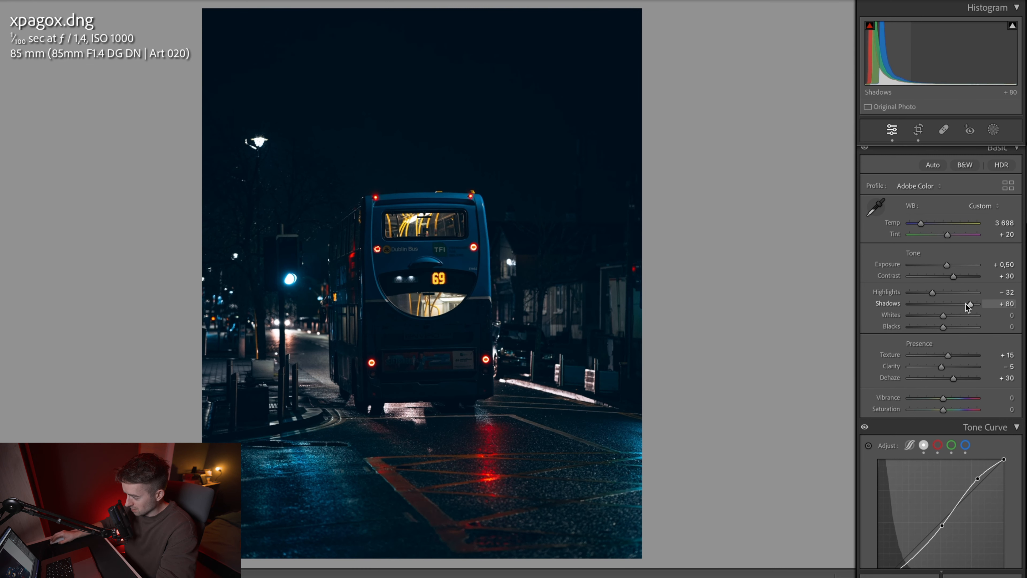
pyautogui.moveTo(969, 305); pyautogui.dragTo(999, 305)
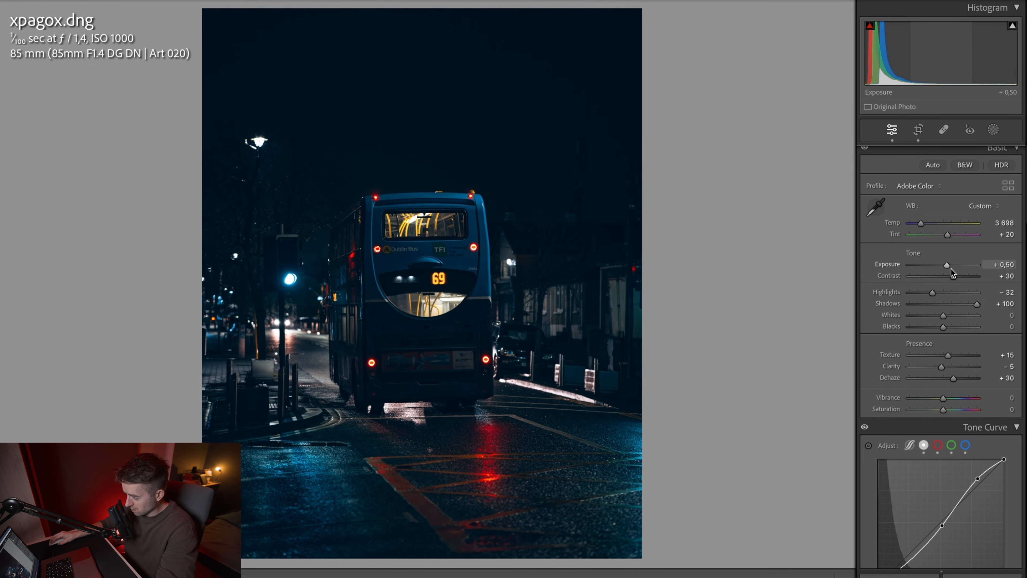
pyautogui.moveTo(949, 268); pyautogui.dragTo(950, 267)
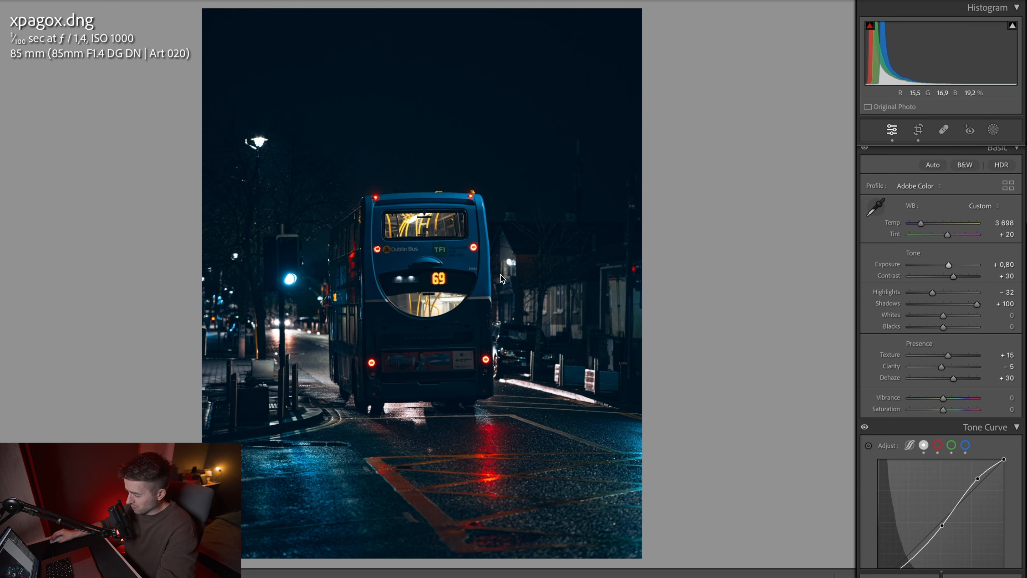
# Step: Add an object mask covering the bus and set its Exposure to 0.32 and Texture to 15
pyautogui.scroll(-5, 939, 372)
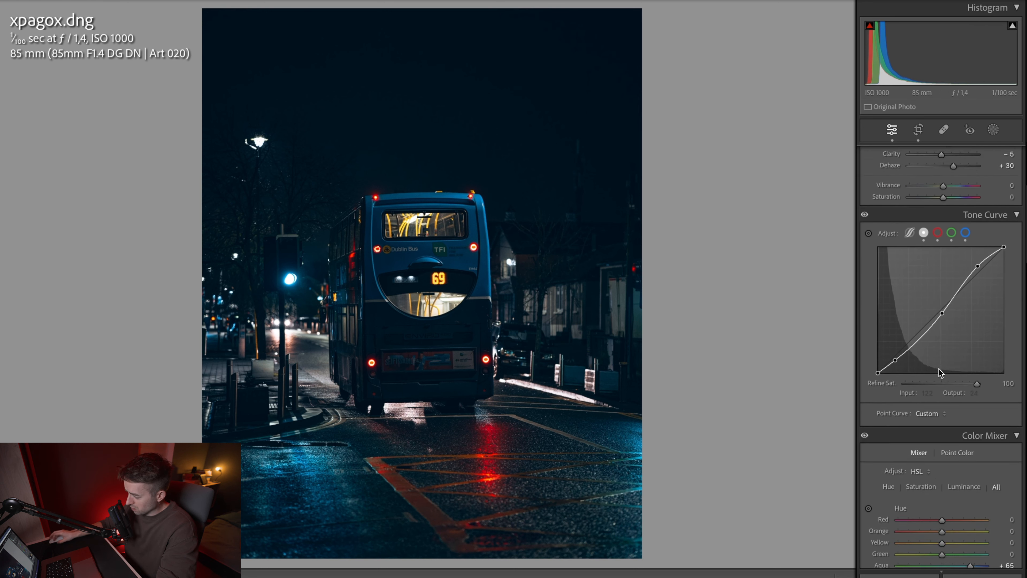
pyautogui.scroll(-13, 939, 369)
pyautogui.scroll(5, 952, 293)
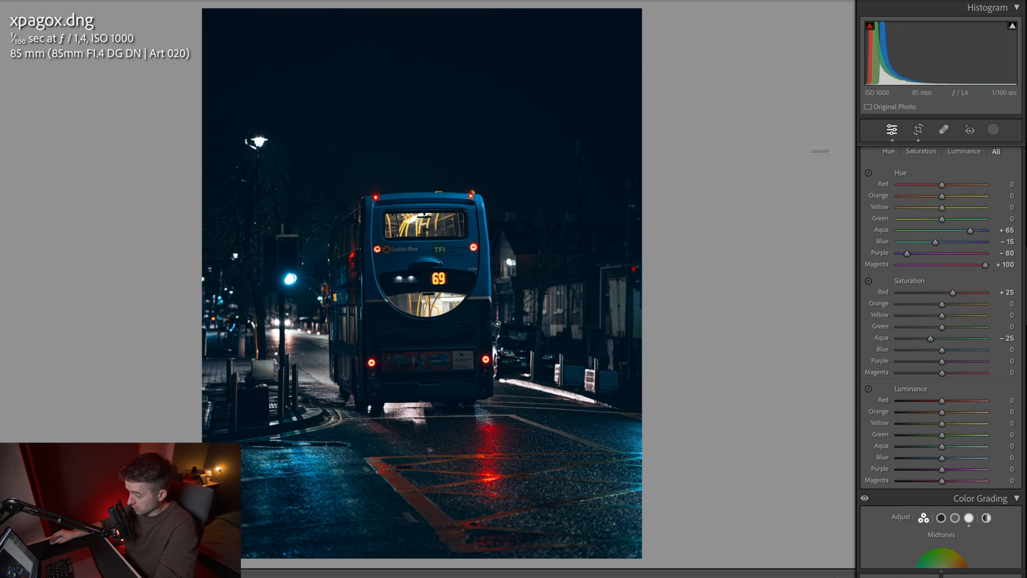
pyautogui.click(993, 130)
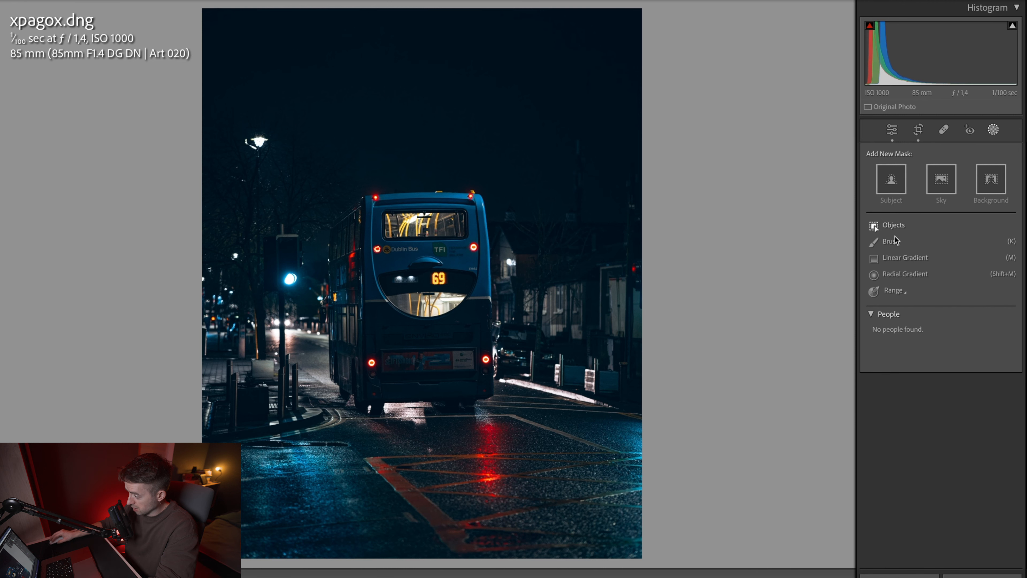
pyautogui.click(893, 225)
pyautogui.moveTo(947, 253); pyautogui.dragTo(949, 252)
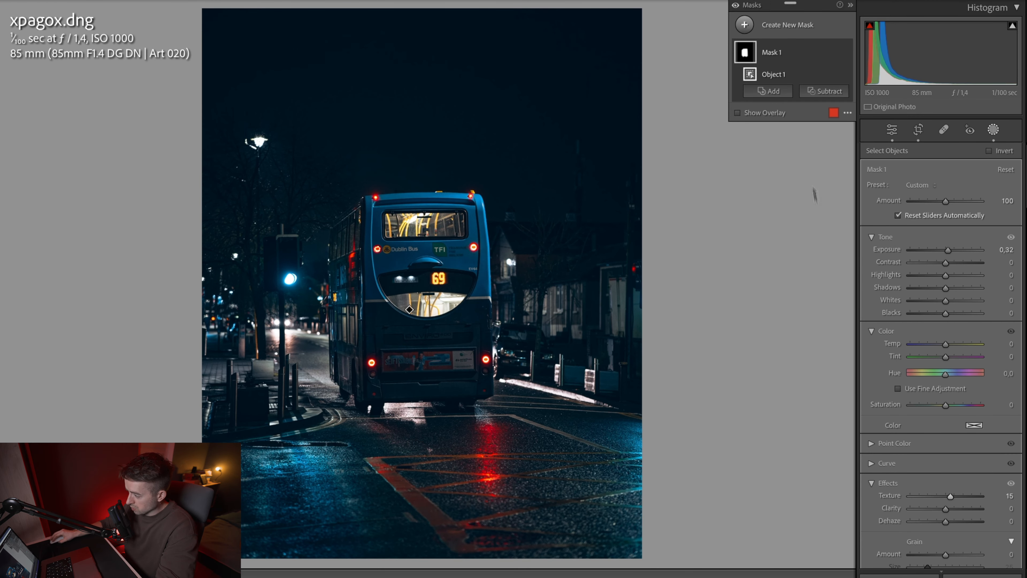
# Step: Add a large circular radial gradient mask with Feather 100 centred on the bus, and set its Dehaze to −84
pyautogui.click(744, 25)
pyautogui.click(805, 167)
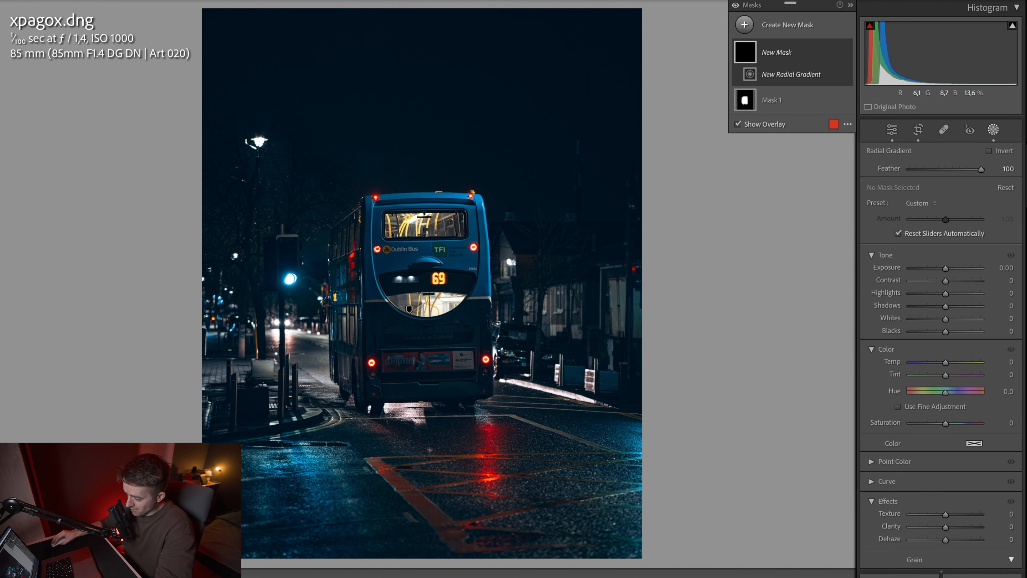
pyautogui.moveTo(365, 352); pyautogui.dragTo(567, 165)
pyautogui.moveTo(366, 351); pyautogui.dragTo(408, 313)
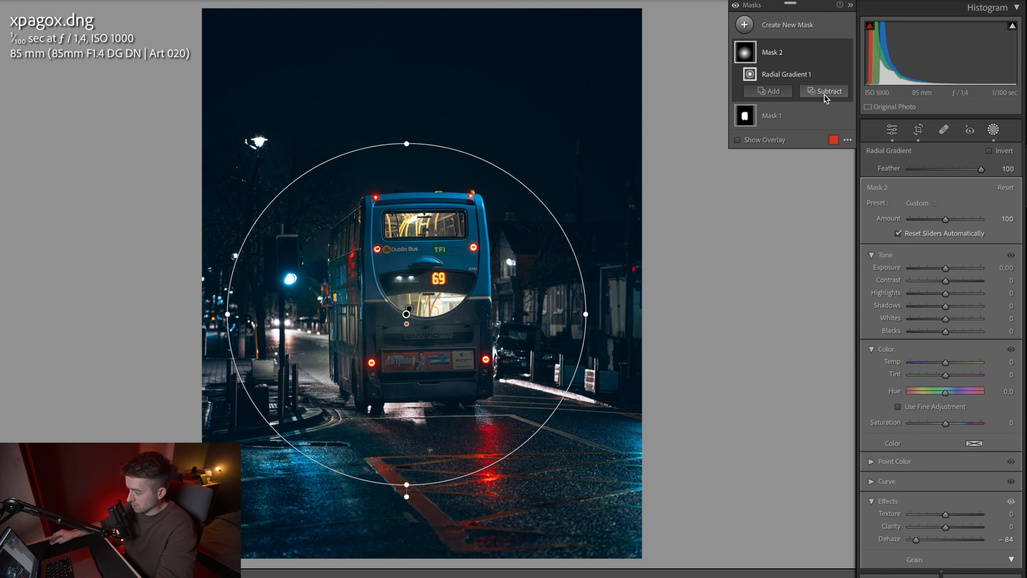
# Step: Subtract the bus from the radial gradient mask with an object selection drawn around it
pyautogui.click(826, 97)
pyautogui.click(829, 150)
pyautogui.moveTo(321, 190); pyautogui.dragTo(510, 441)
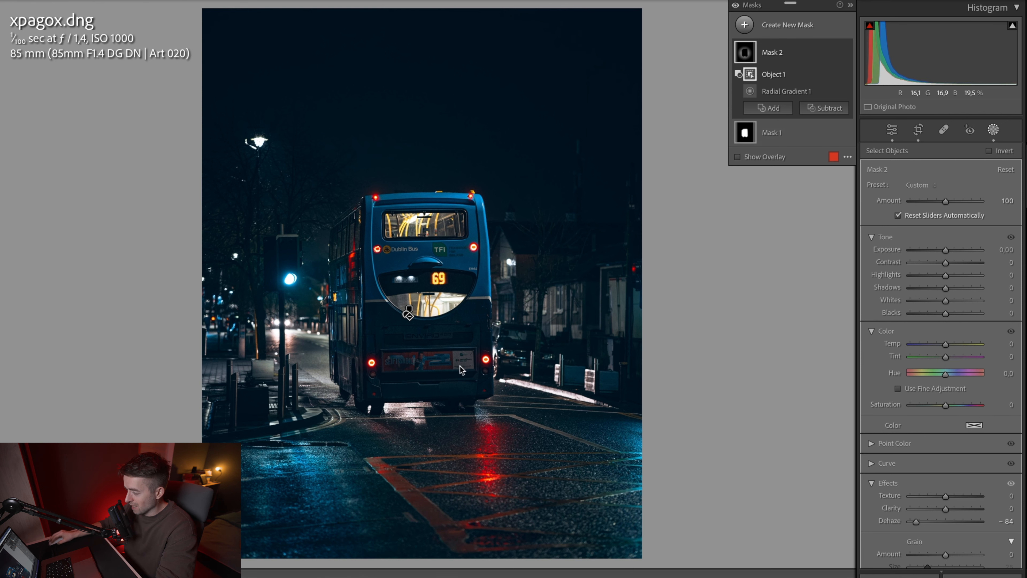
# Step: Leave masking and compare the edited bus photo with its unedited version
pyautogui.click(893, 130)
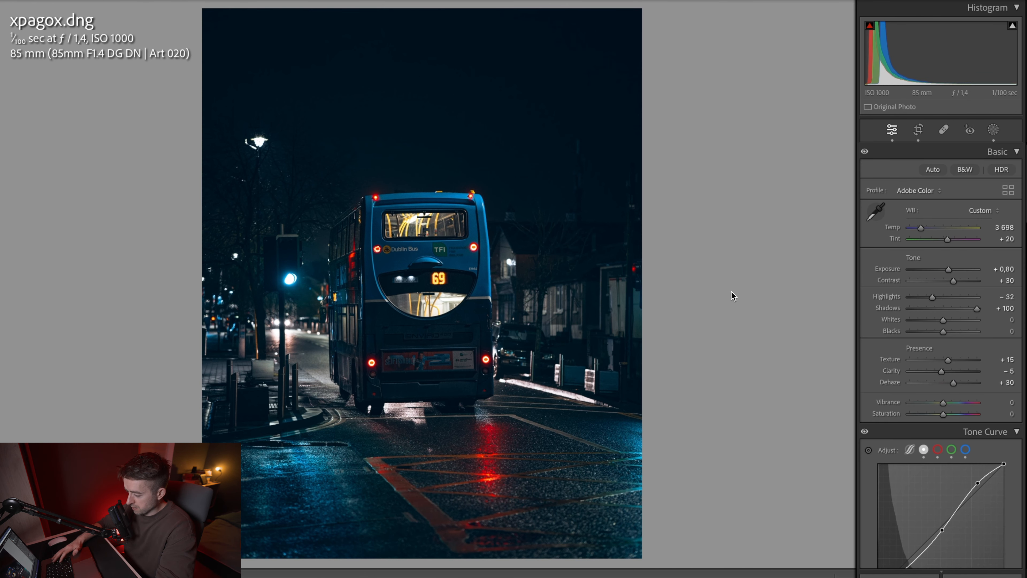
pyautogui.press('\\')
# Step: Compare the bus photo with its unedited version once more and go to the next photo
pyautogui.press('\\')
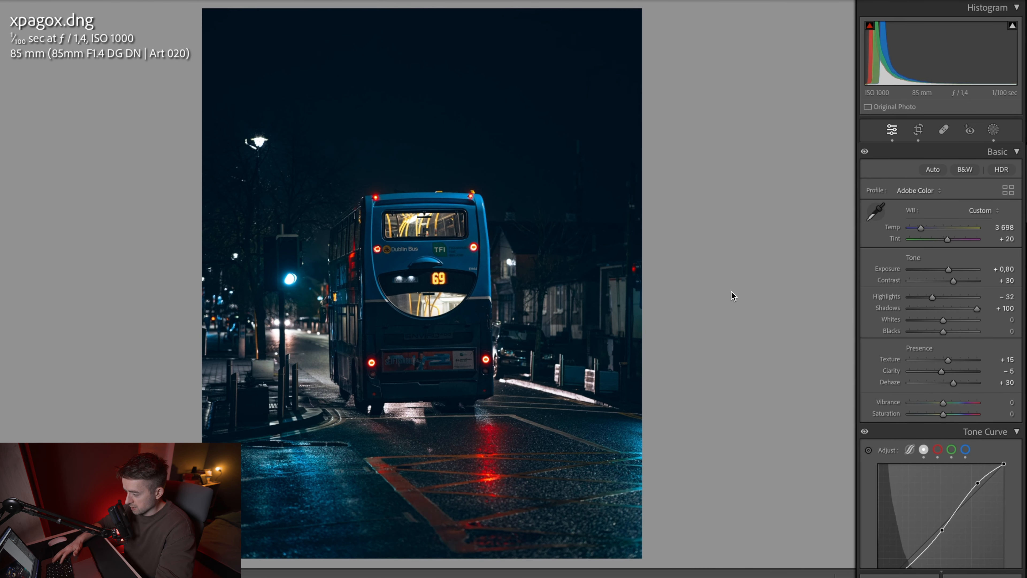
pyautogui.press('\\')
pyautogui.press('\\')
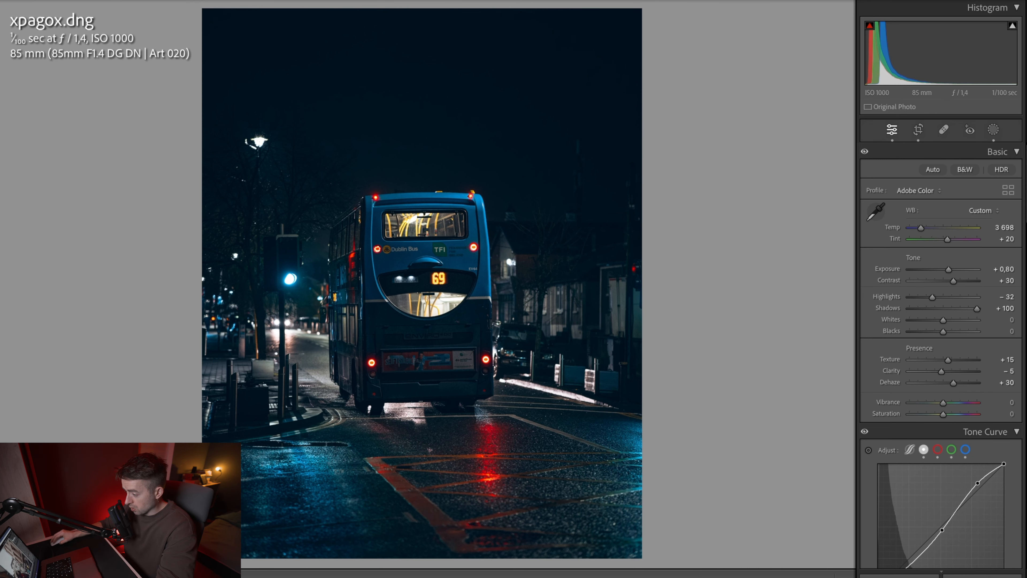
pyautogui.press('Right')
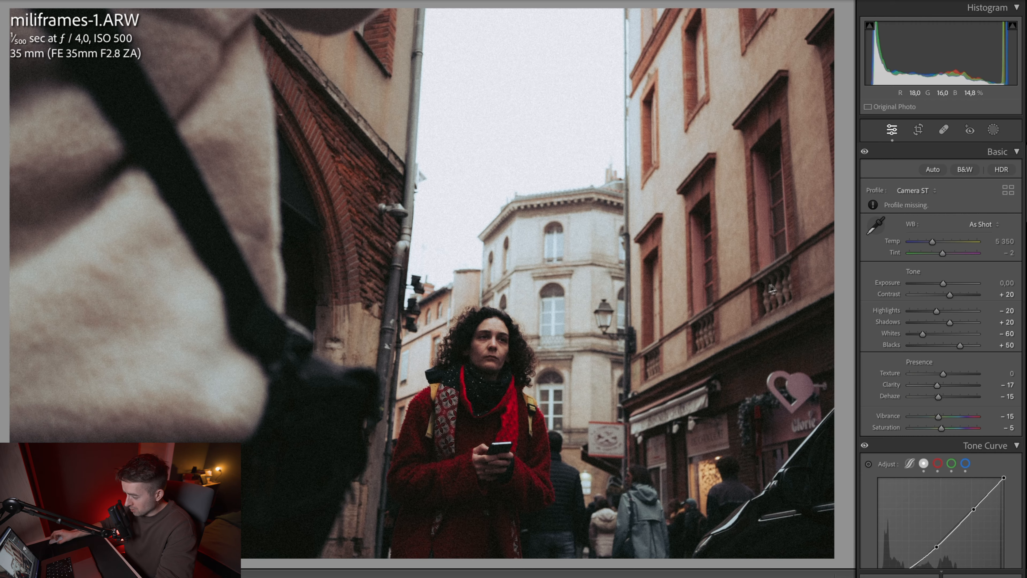
# Step: Reduce the Grain Amount on the street photo of the woman in the red coat
pyautogui.scroll(-20, 951, 300)
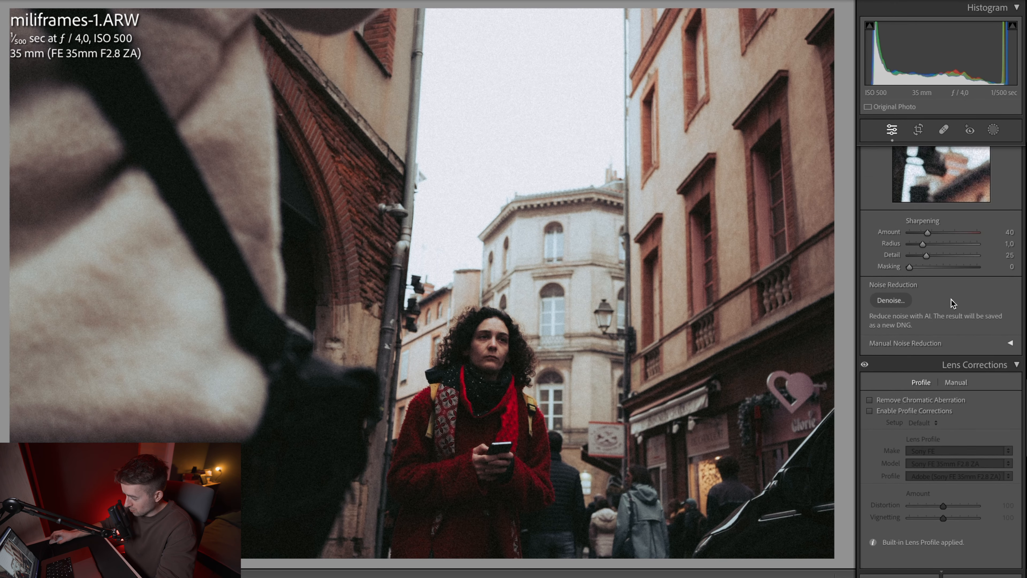
pyautogui.scroll(-10, 951, 303)
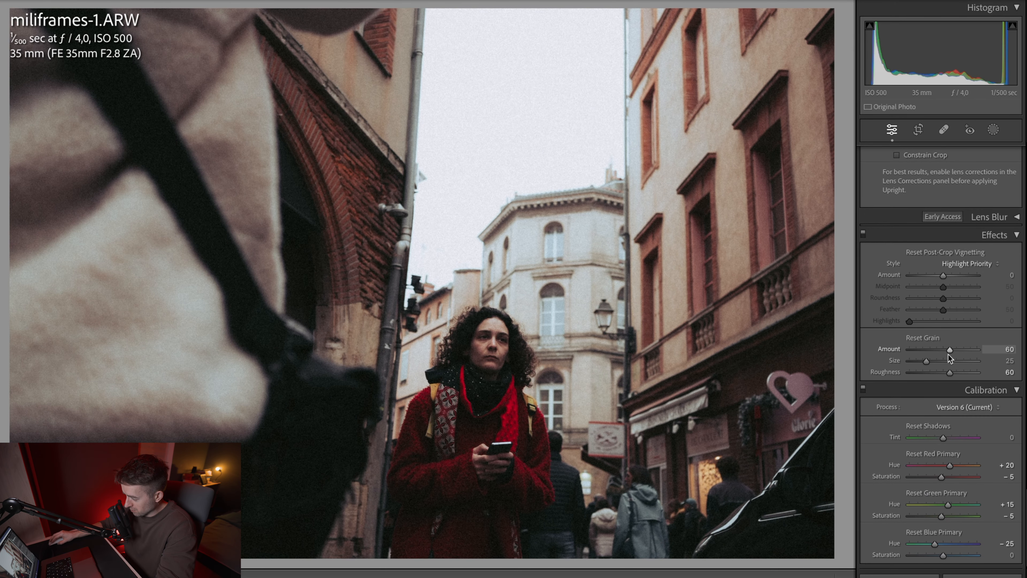
pyautogui.moveTo(949, 351); pyautogui.dragTo(936, 354)
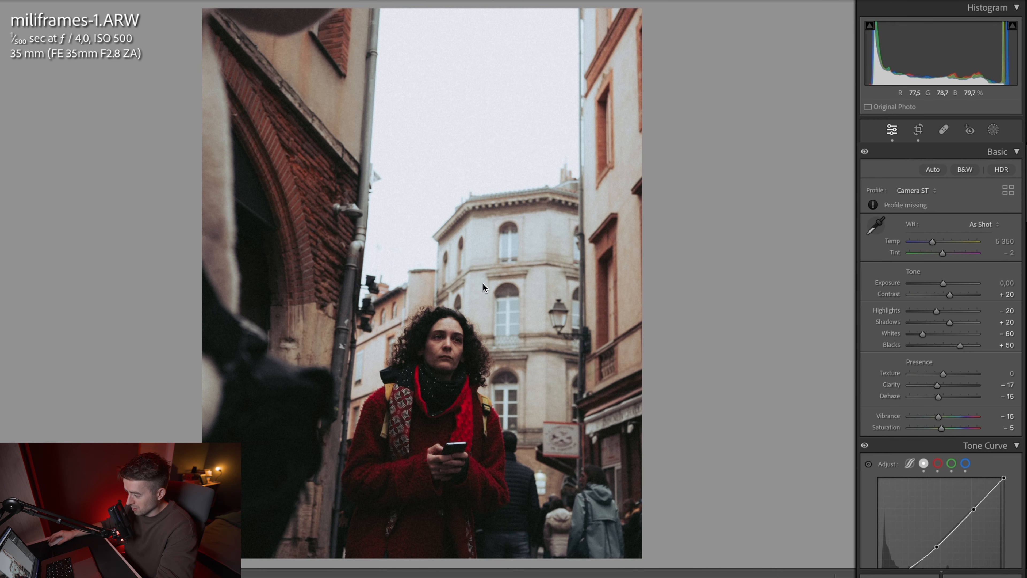
# Step: Undo the recent vertical crop adjustments on the street photo to go back to a horizontal frame
pyautogui.hotkey('ctrl', 'z')
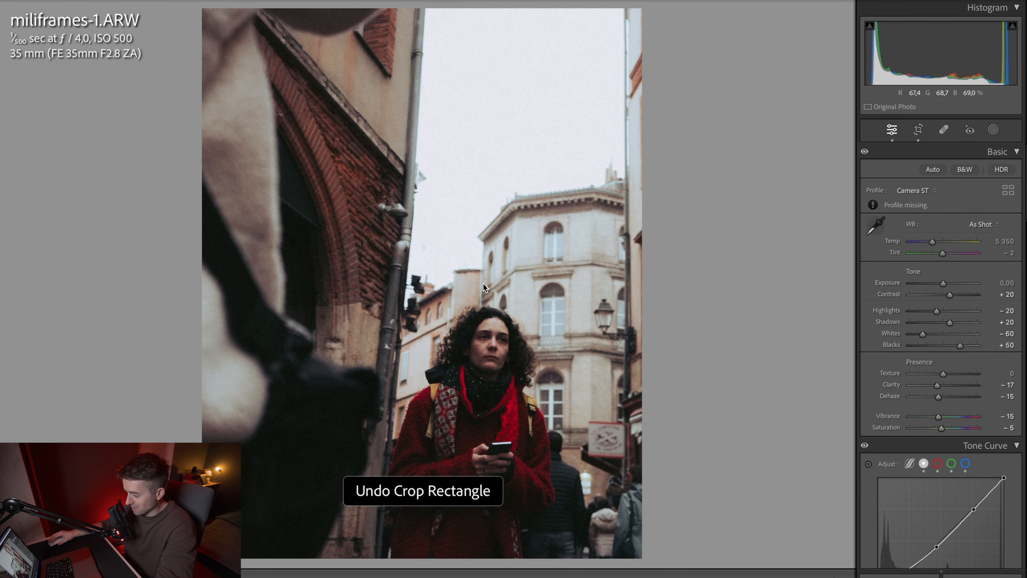
pyautogui.hotkey('ctrl', 'z')
pyautogui.hotkey('ctrl', 'z')
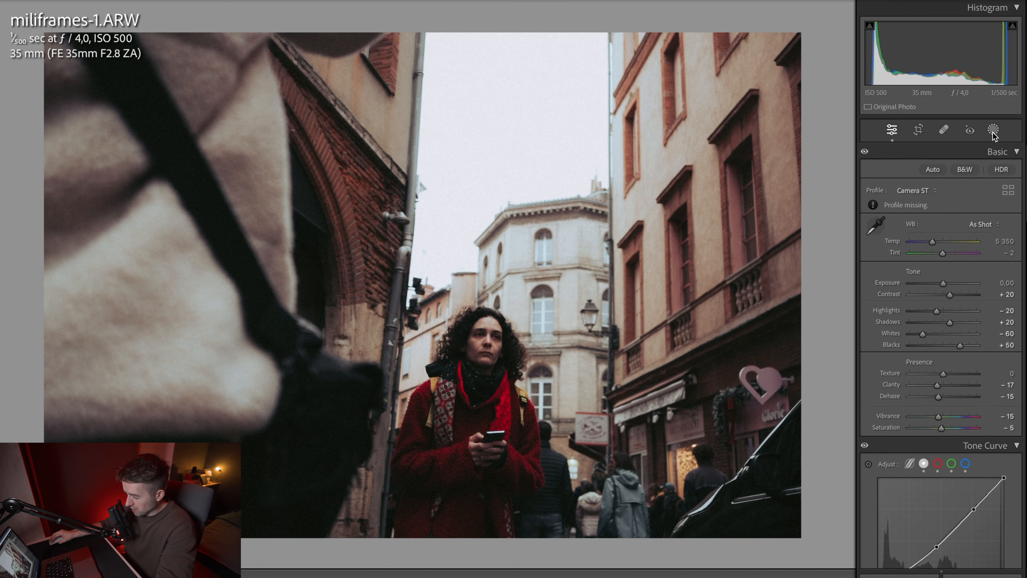
# Step: Add an object mask covering the woman in red and set its Exposure to 0.30, Texture to 25 and Dehaze to −4
pyautogui.click(994, 130)
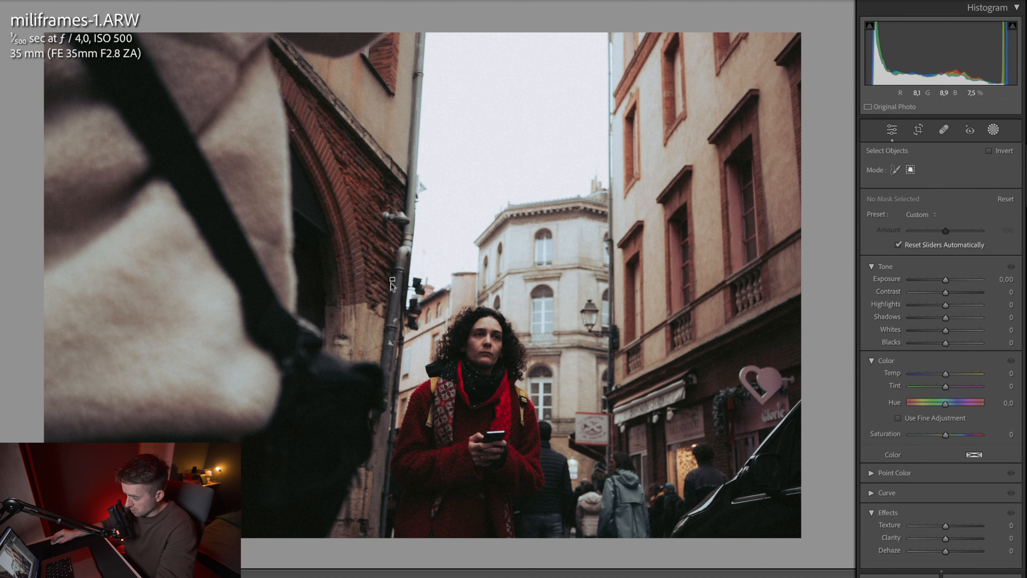
pyautogui.moveTo(393, 284); pyautogui.dragTo(544, 540)
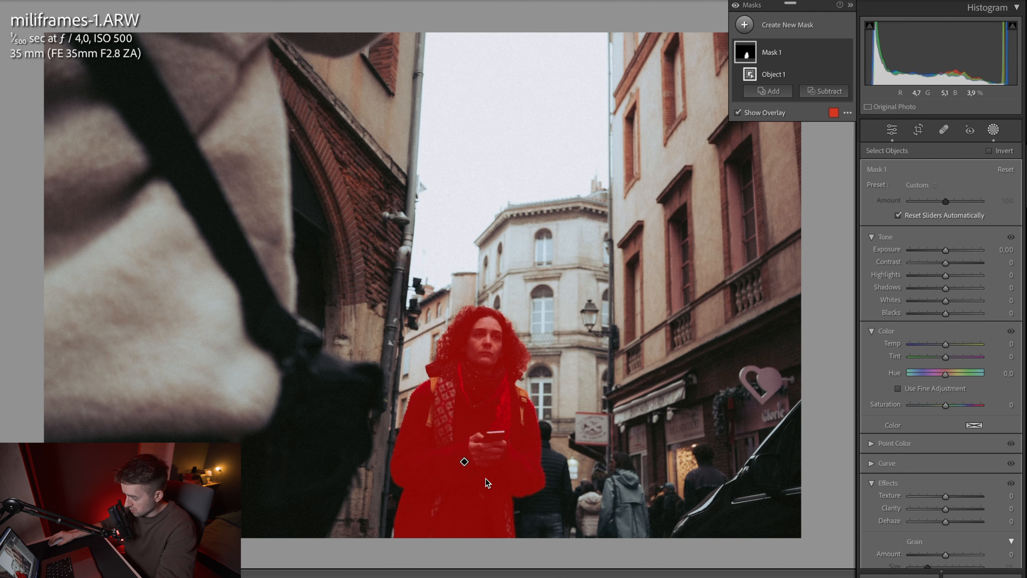
pyautogui.click(950, 251)
pyautogui.moveTo(950, 251); pyautogui.dragTo(952, 252)
pyautogui.moveTo(946, 522); pyautogui.dragTo(954, 498)
# Step: Add a linear gradient mask from the photo's left side with Dehaze 72, and subtract the woman from it with an object selection
pyautogui.click(768, 91)
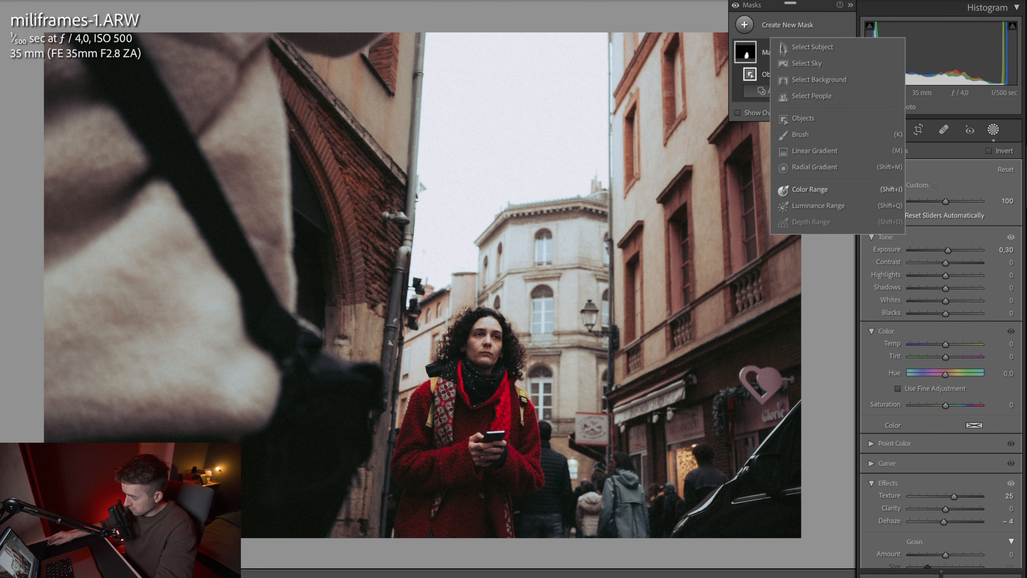
pyautogui.click(815, 151)
pyautogui.moveTo(70, 282); pyautogui.dragTo(643, 311)
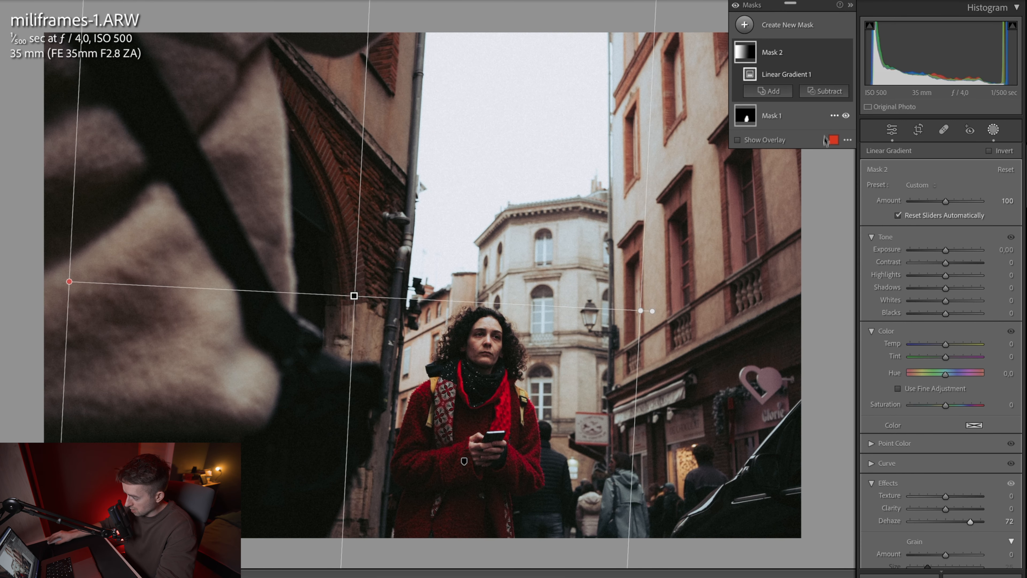
pyautogui.click(824, 91)
pyautogui.click(833, 188)
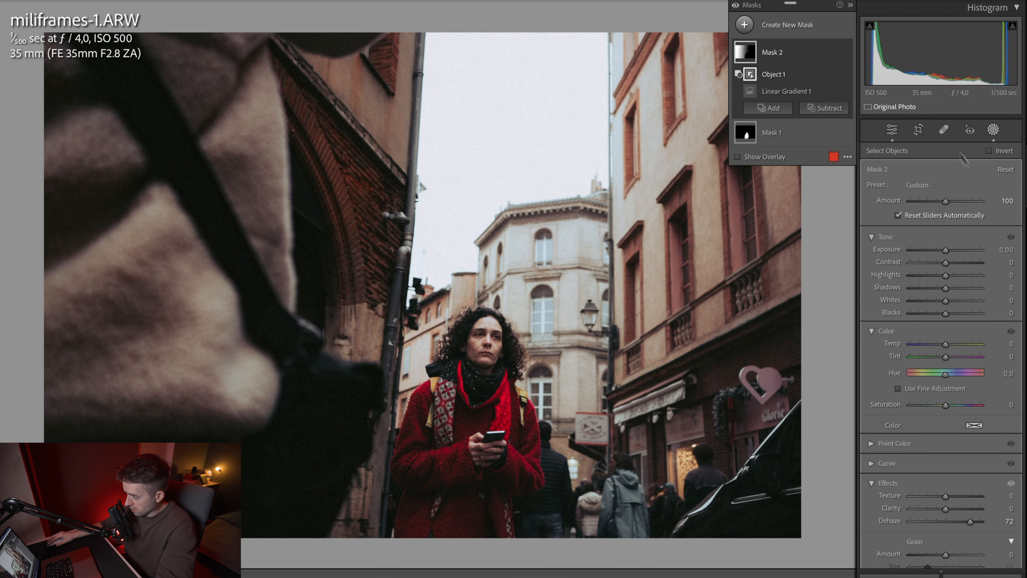
# Step: Add a linear gradient mask from the photo's right edge to the pale building and increase its Dehaze
pyautogui.click(788, 25)
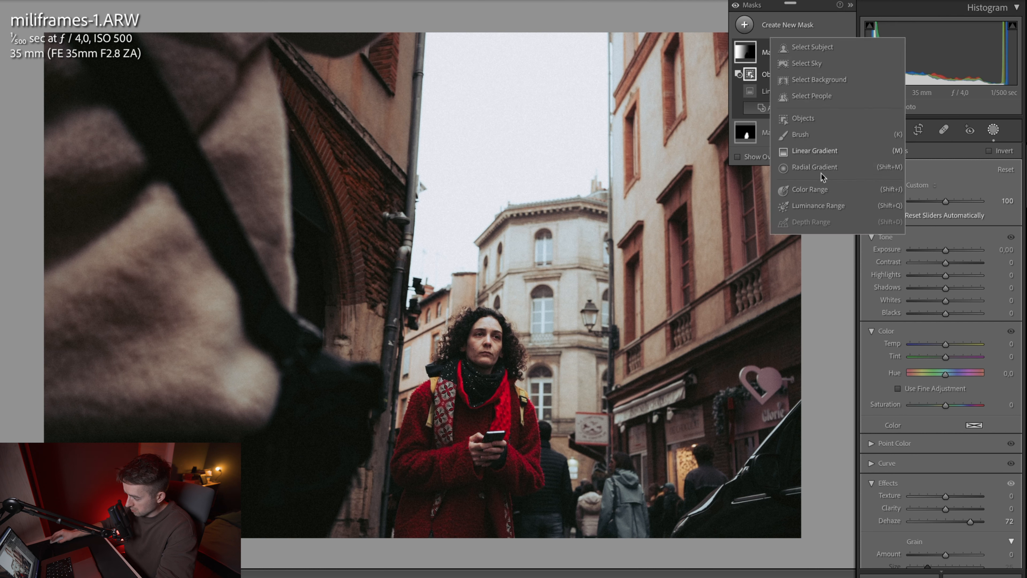
pyautogui.click(814, 149)
pyautogui.moveTo(792, 279); pyautogui.dragTo(532, 279)
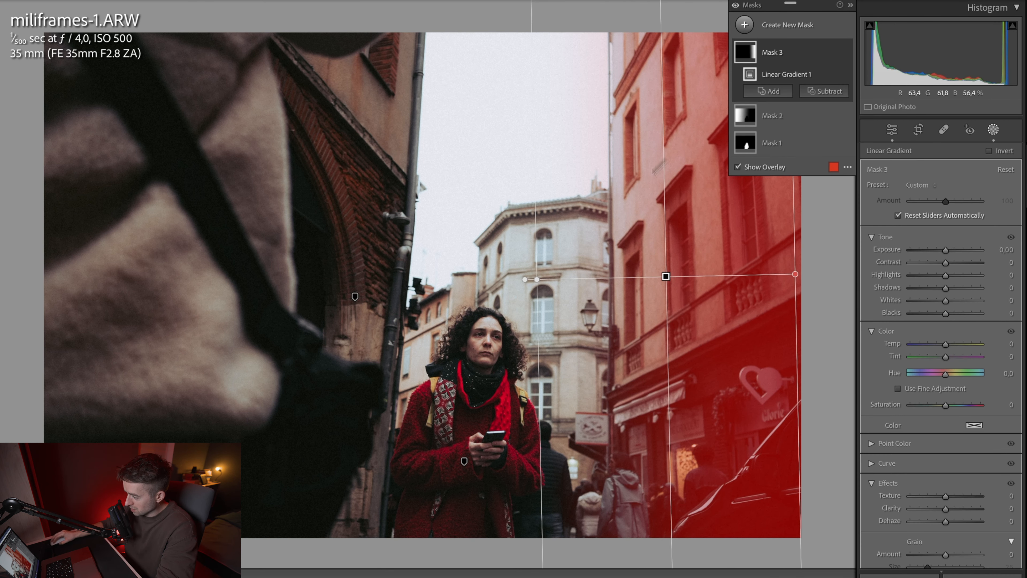
pyautogui.scroll(-1, 946, 364)
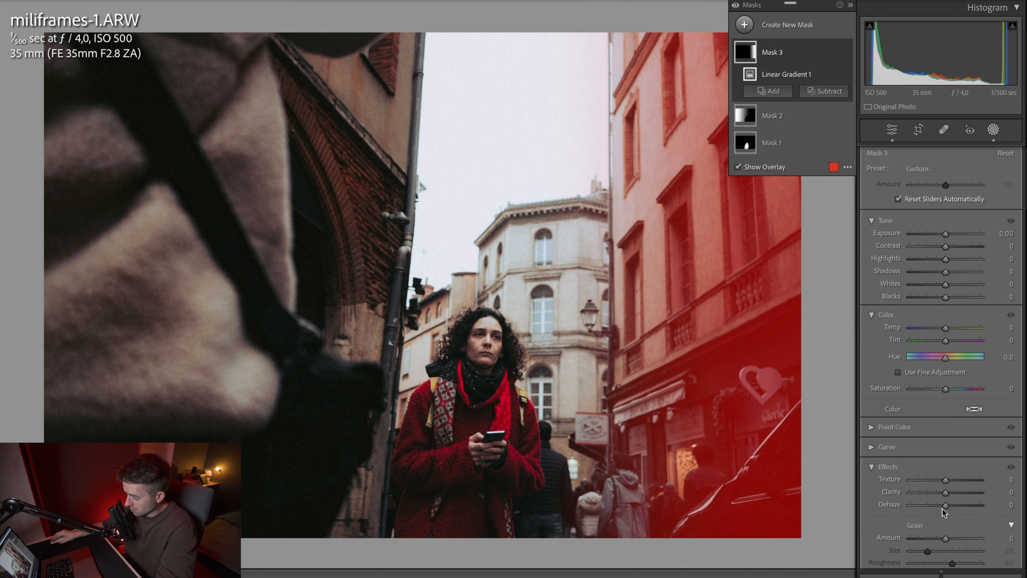
pyautogui.moveTo(946, 510)
pyautogui.mouseDown()
pyautogui.moveTo(970, 507)
pyautogui.moveTo(962, 508)
pyautogui.mouseUp()
# Step: Crop the street photo tighter in its Original aspect ratio, shifting the picture to place the woman nearer the centre of the frame
pyautogui.press('r')
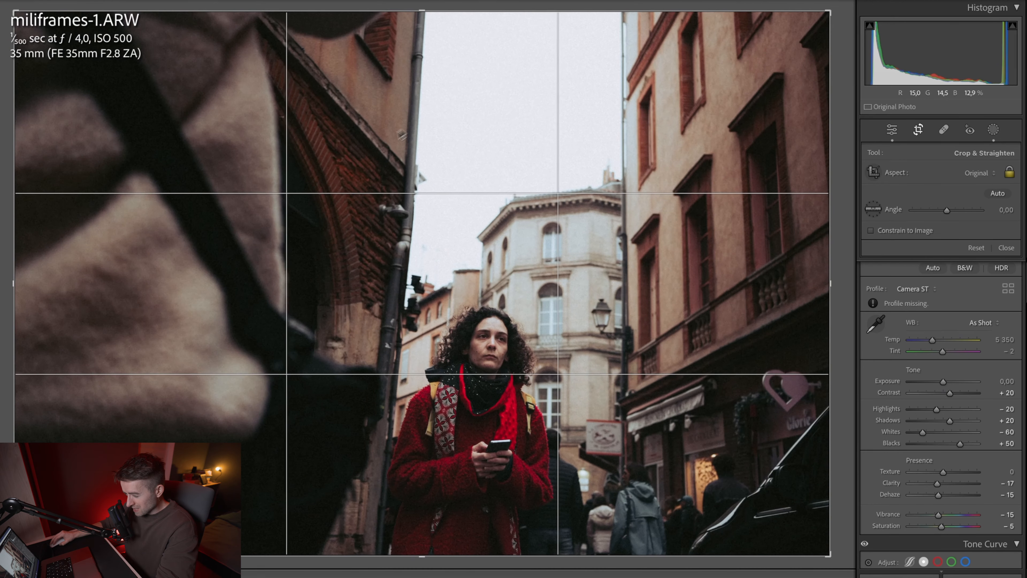
pyautogui.moveTo(19, 284); pyautogui.dragTo(53, 287)
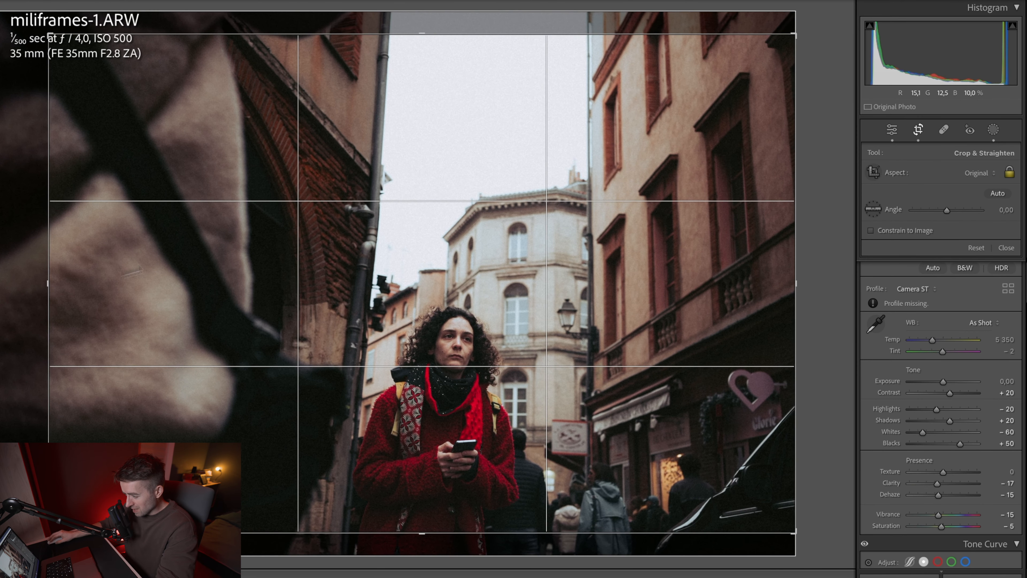
pyautogui.moveTo(394, 177); pyautogui.dragTo(395, 155)
pyautogui.moveTo(424, 34); pyautogui.dragTo(430, 44)
pyautogui.moveTo(527, 164); pyautogui.dragTo(517, 156)
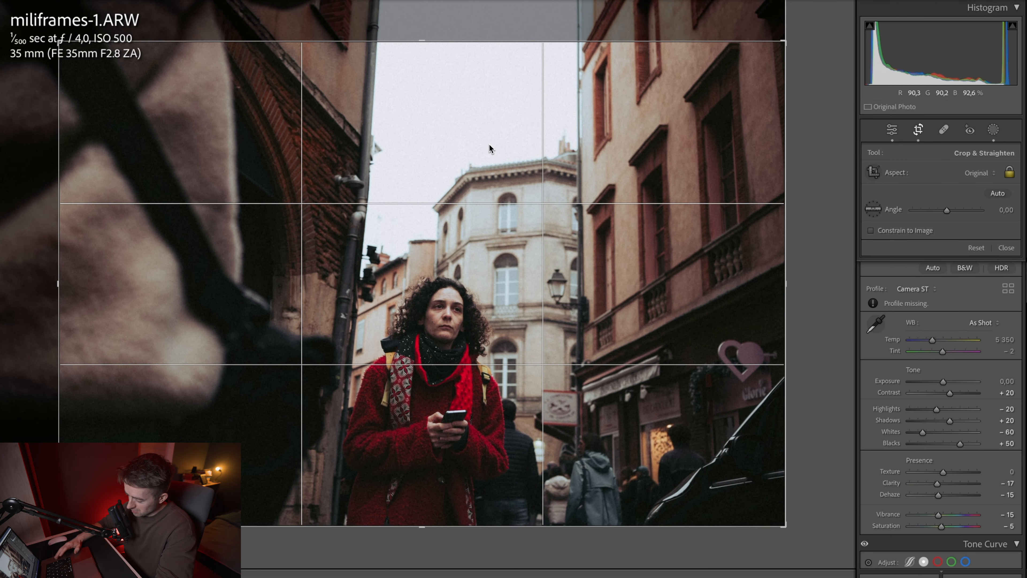
pyautogui.press('Return')
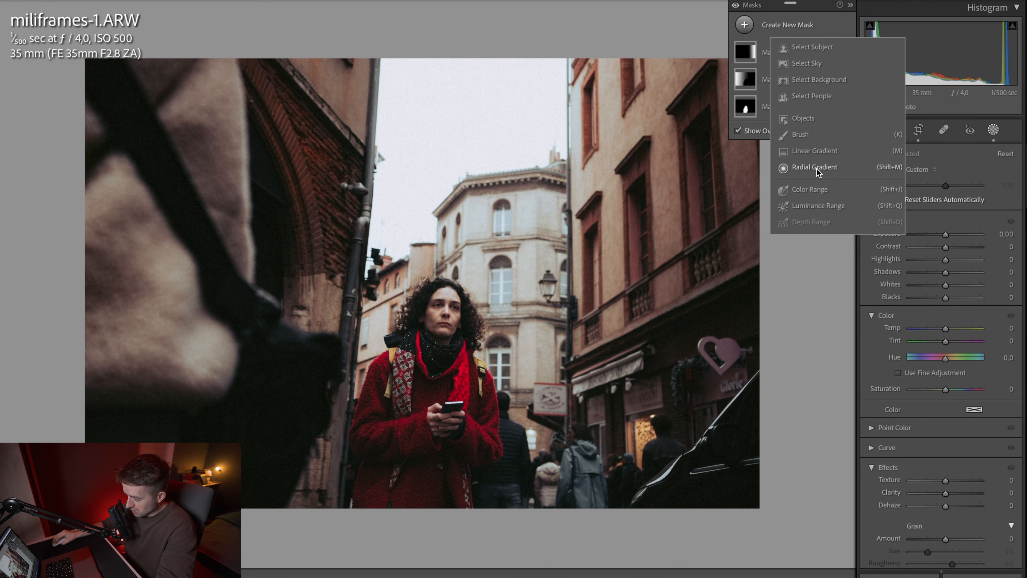
# Step: Add an inverted radial gradient mask with Feather 100 centred on the woman, and lower its Exposure to darken the surroundings
pyautogui.click(816, 168)
pyautogui.moveTo(426, 393); pyautogui.dragTo(623, 392)
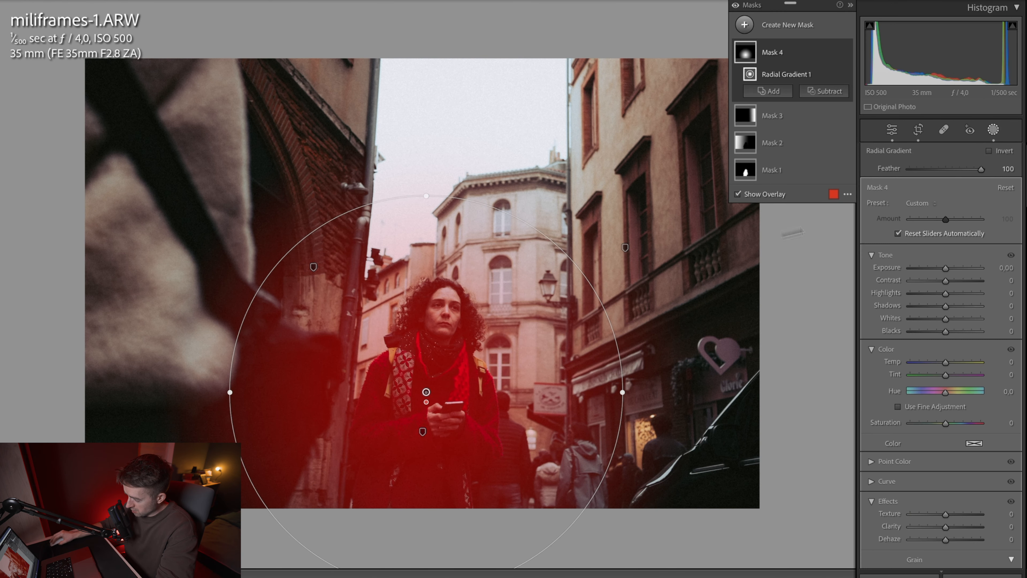
pyautogui.click(989, 151)
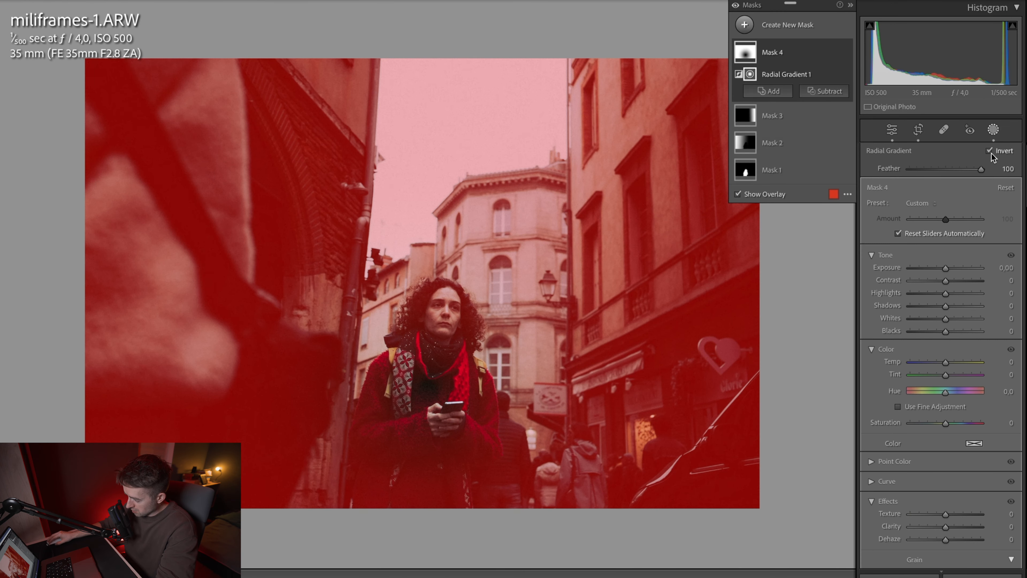
pyautogui.moveTo(946, 269); pyautogui.dragTo(944, 268)
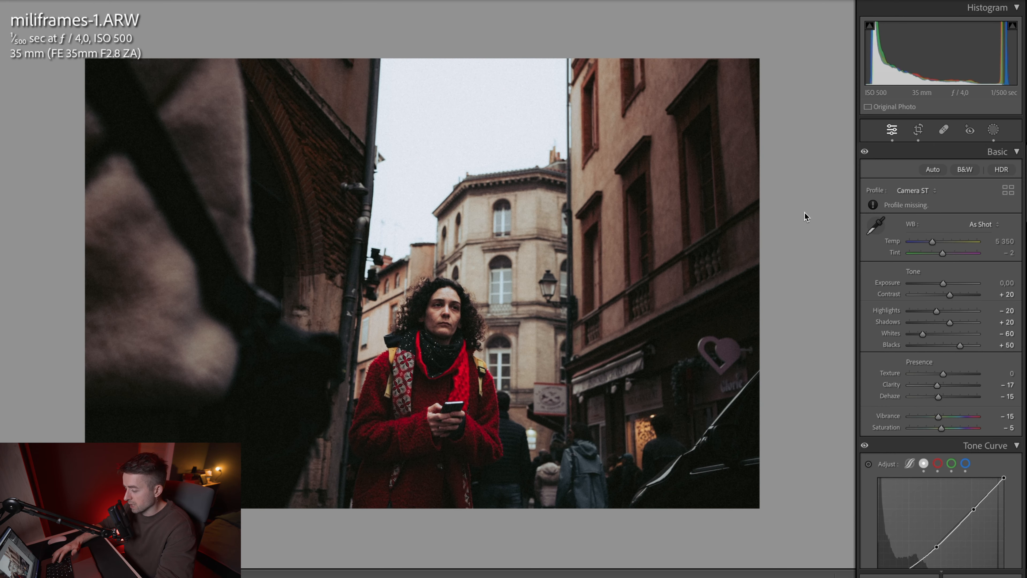
# Step: Compare the edited street photo of the woman with its unedited version
pyautogui.press('\\')
pyautogui.press('\\')
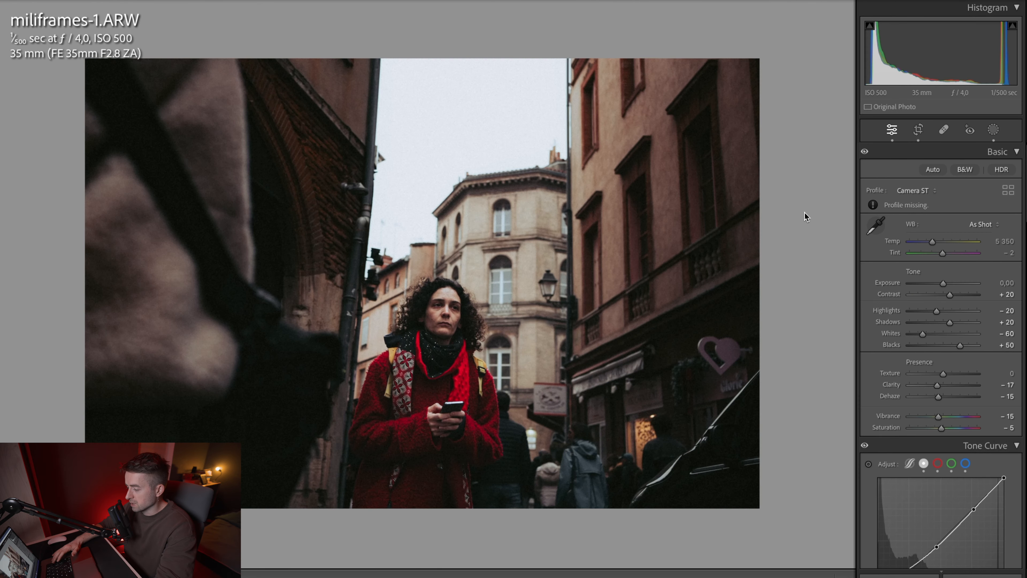
pyautogui.press('\\')
pyautogui.press('\\')
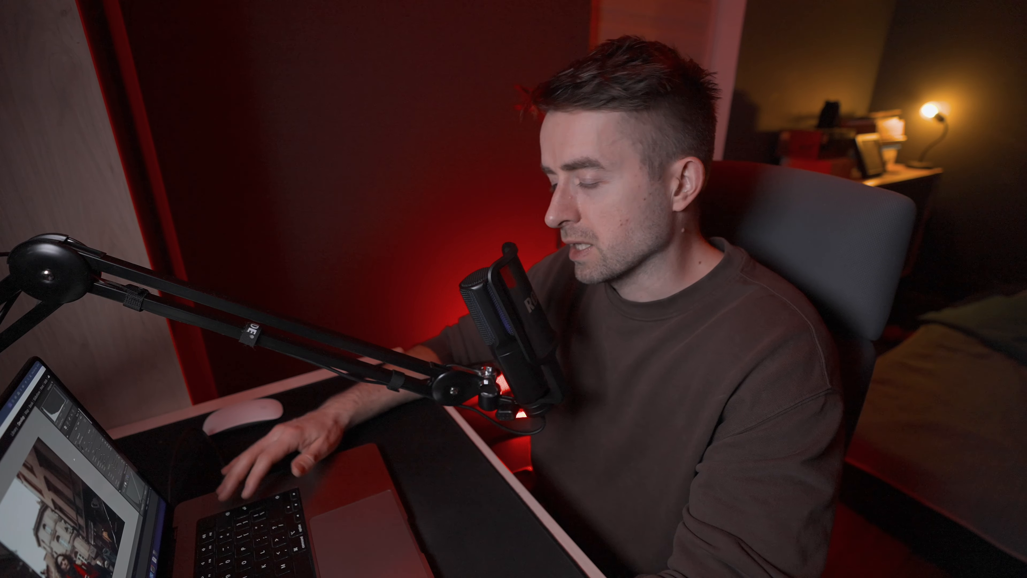